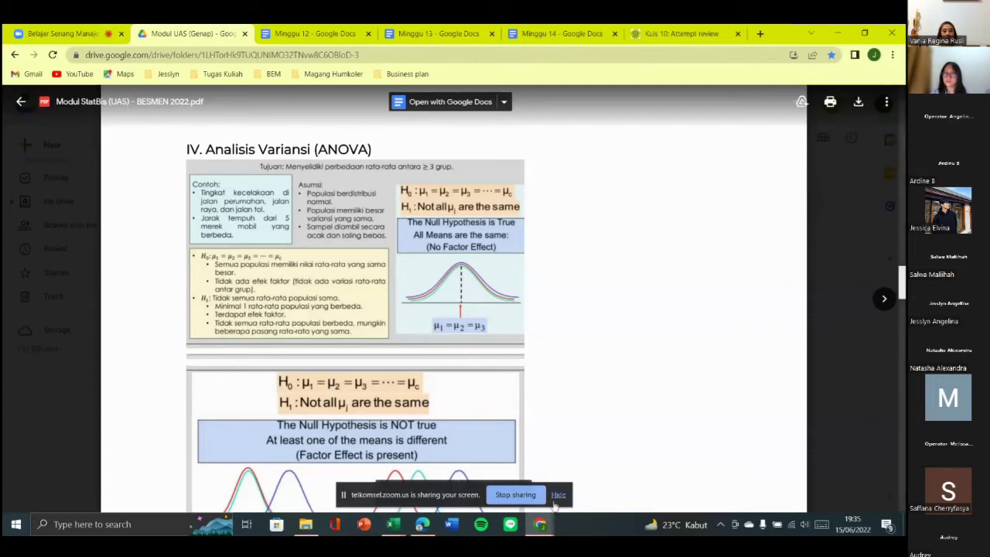
- Move the screen-sharing bar off the page controls and enlarge the ANOVA section of the PDF module
left_click_drag(441, 494, 650, 330)
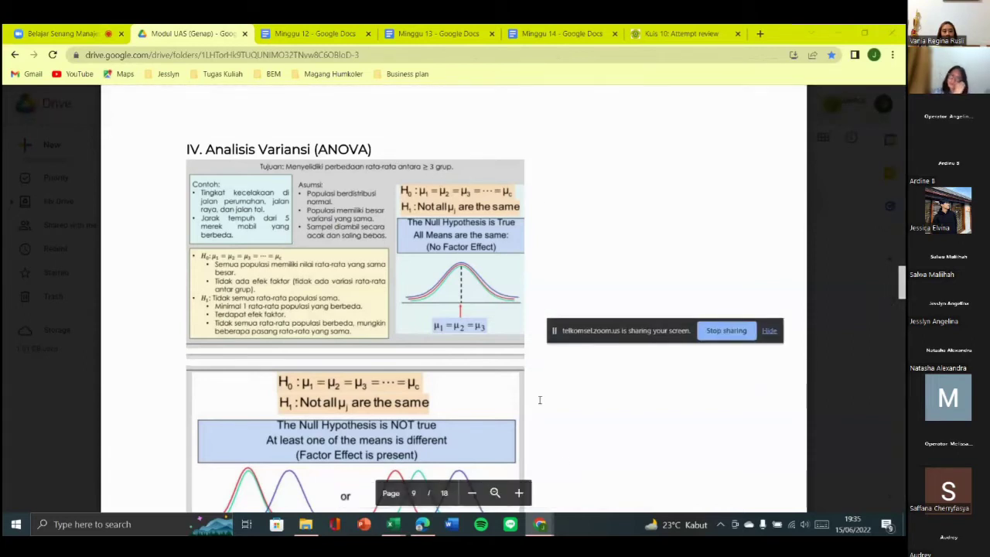
left_click(519, 496)
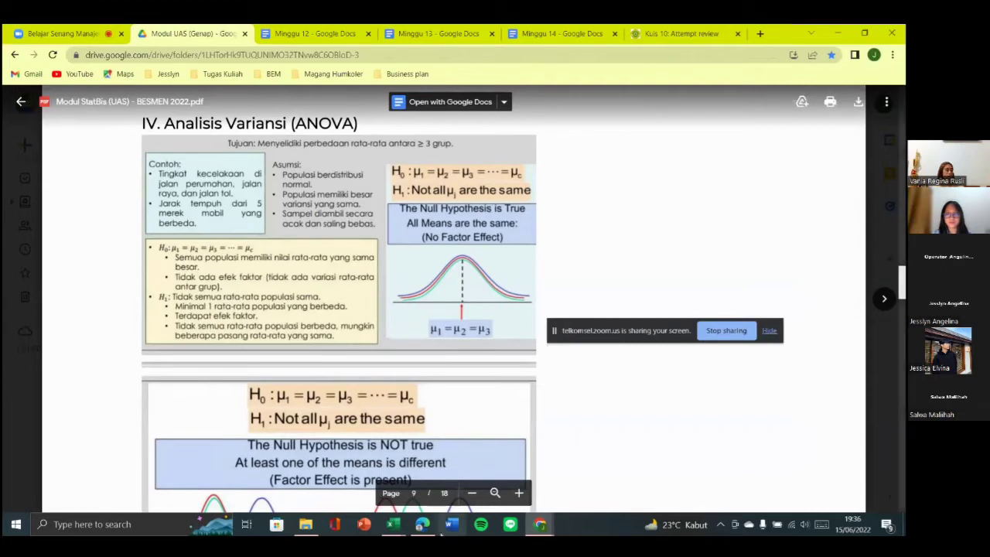
- Switch to the ANOVA workbook in Excel and set up a single-factor ANOVA with input range A1:C9
mouse_move(393, 524)
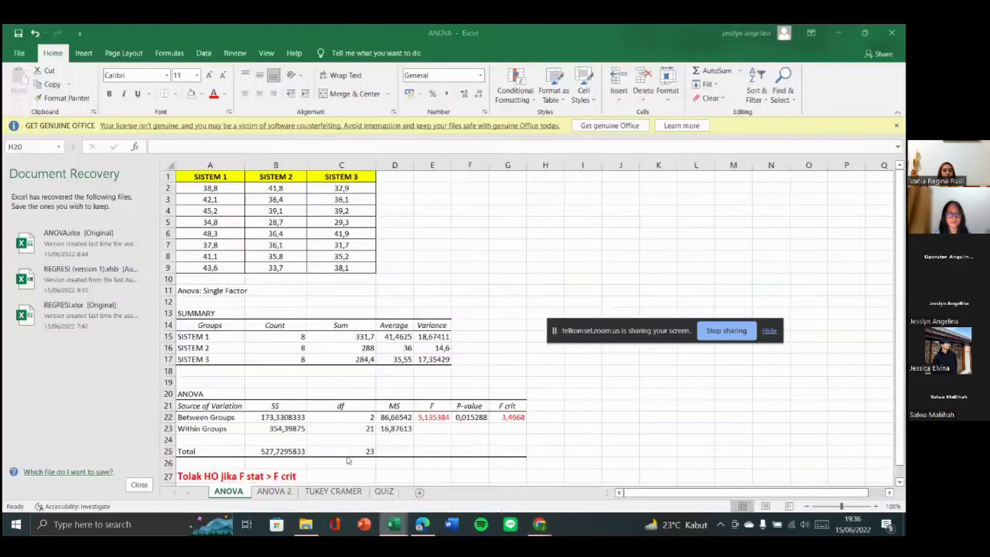
left_click(369, 485)
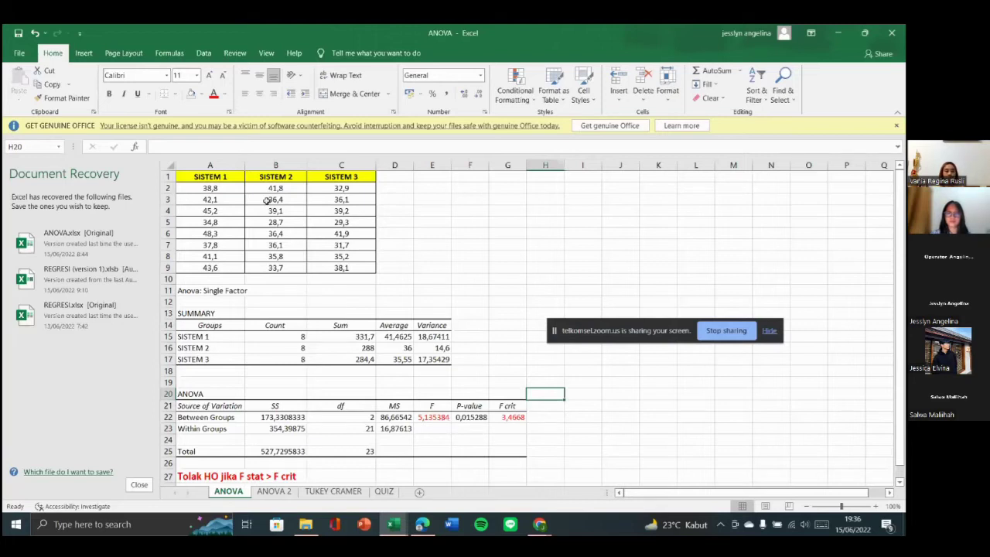
left_click(202, 54)
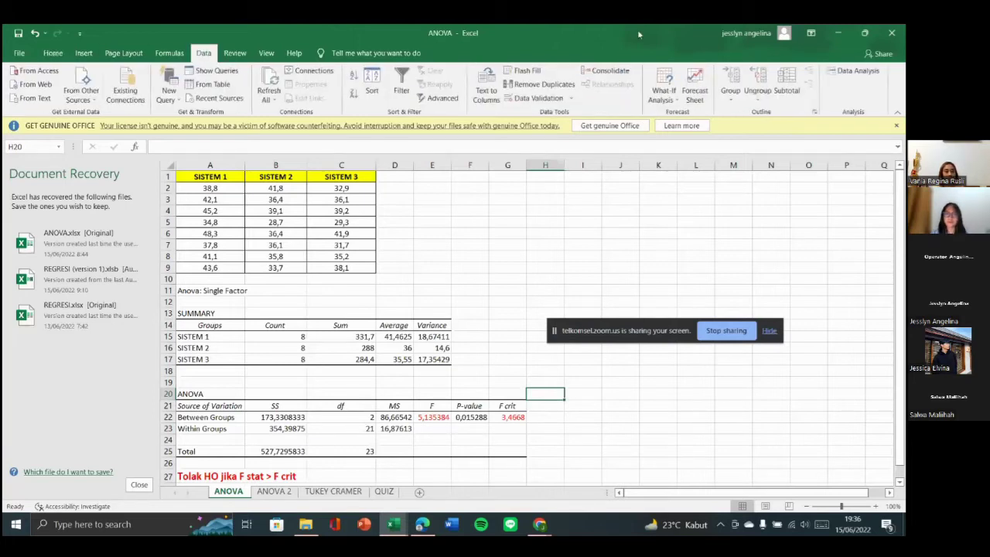
left_click(851, 72)
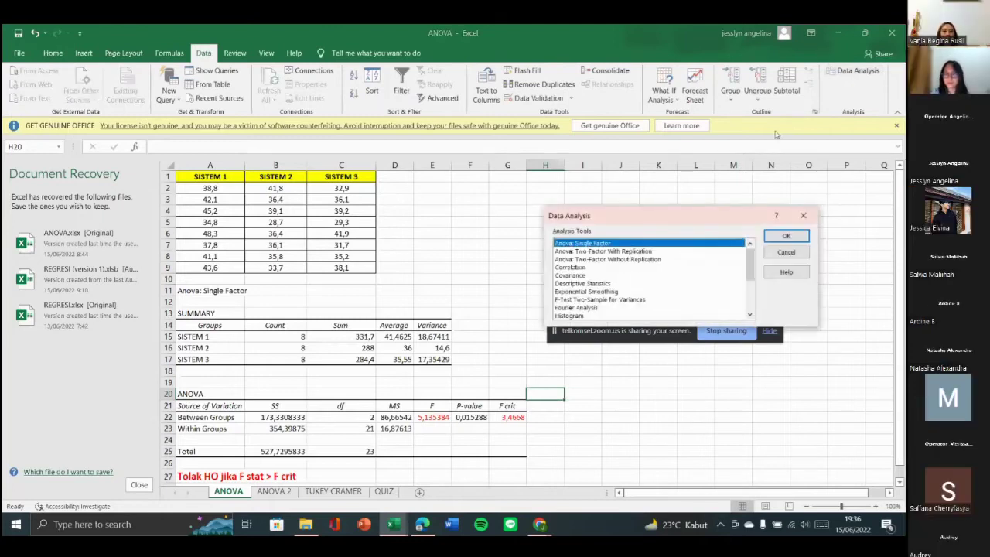
left_click(784, 236)
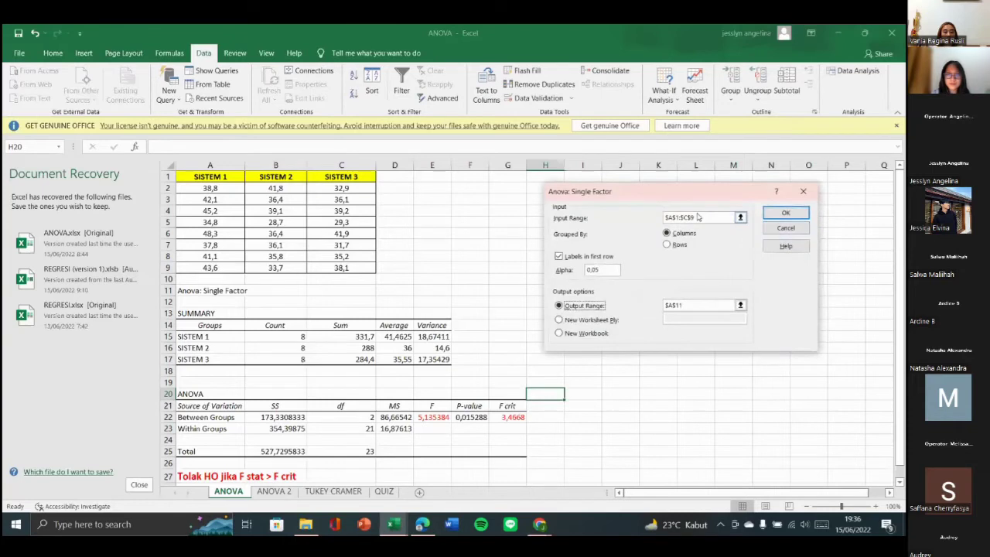
left_click_drag(703, 217, 665, 217)
key("BackSpace")
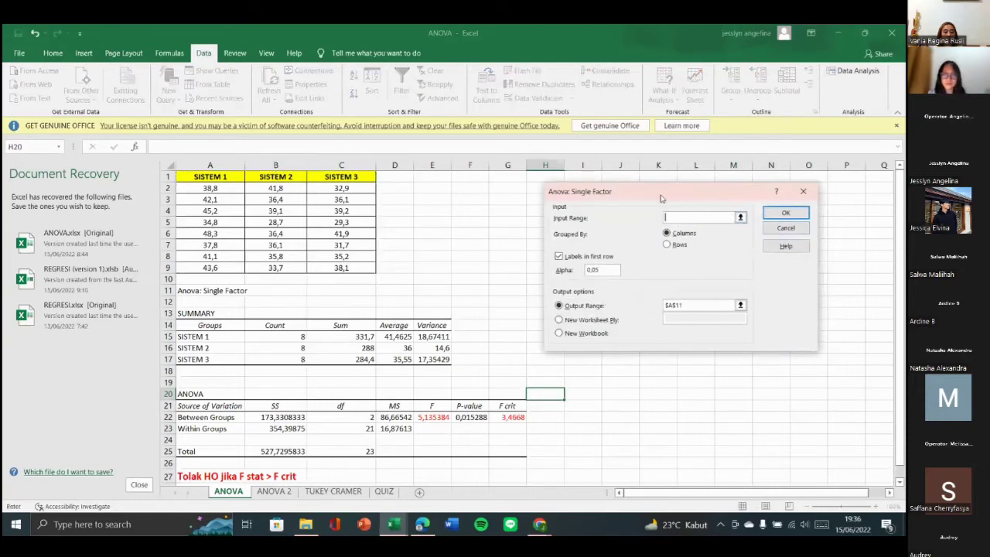
left_click_drag(213, 177, 353, 266)
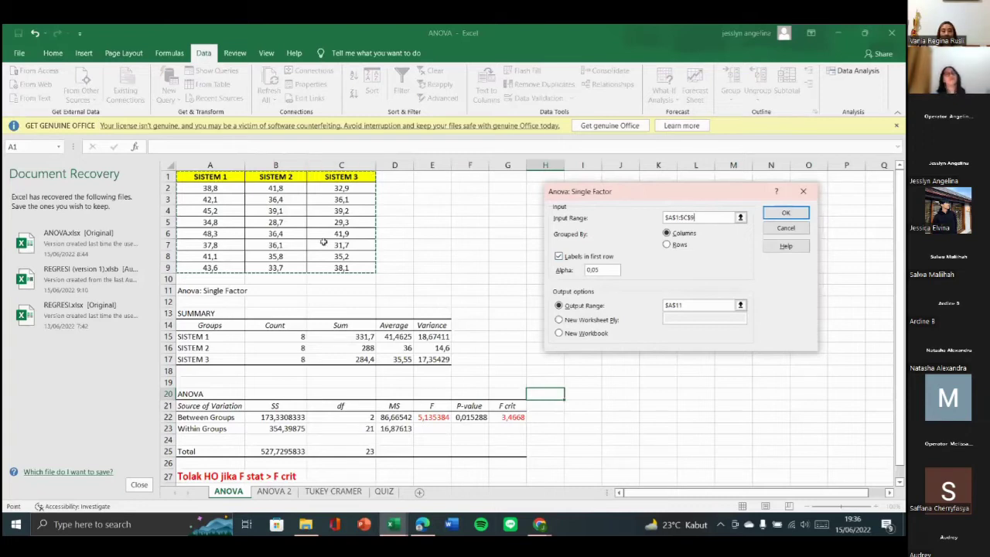
- Check the significance level for exercise 1 in the Minggu 12 document in Chrome and return to the ANOVA workbook
left_click(540, 525)
left_click(478, 476)
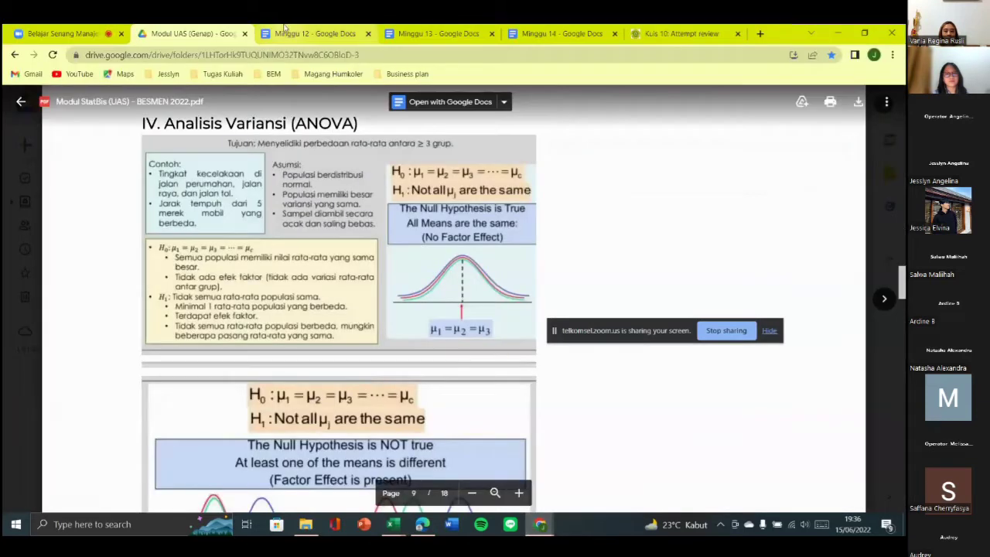
key("ctrl+Tab")
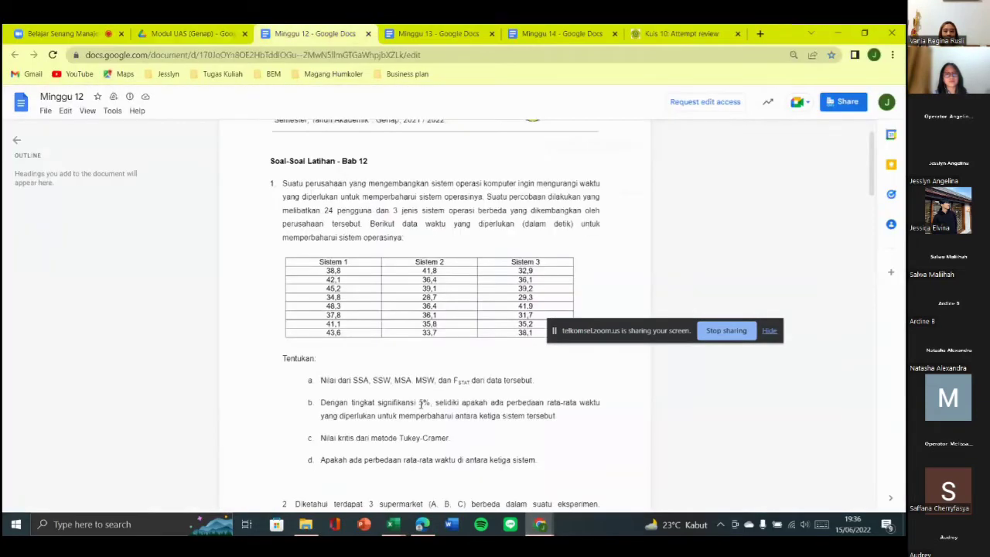
left_click(393, 525)
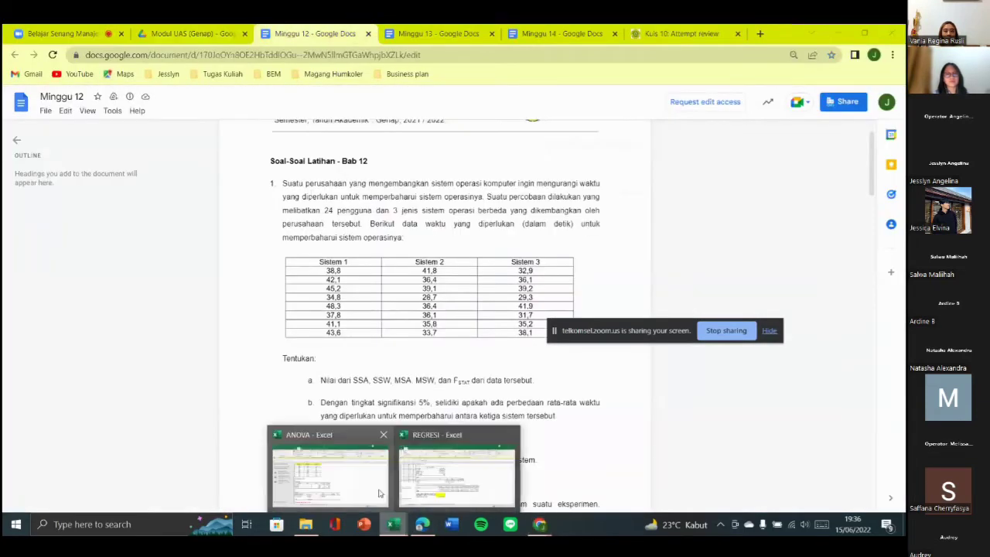
left_click(325, 474)
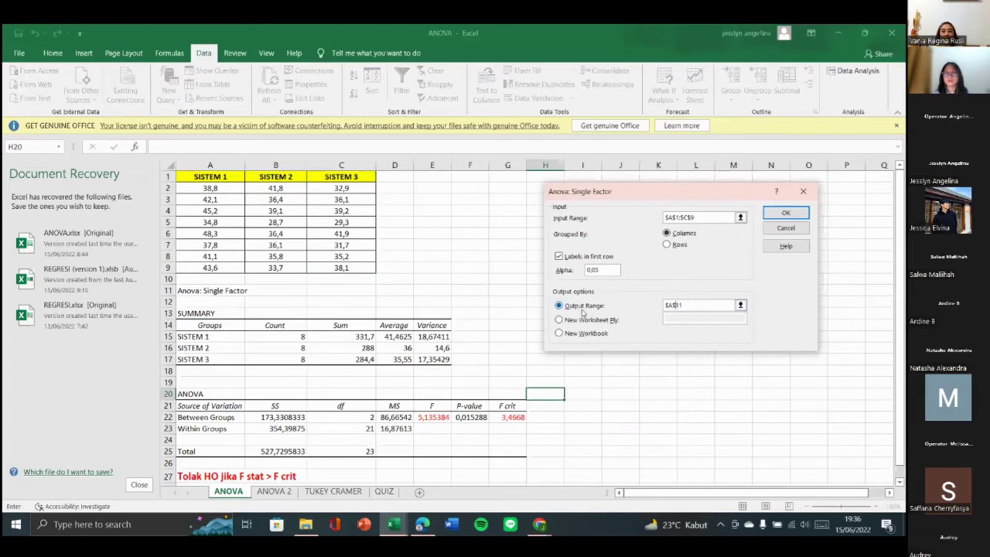
- Set the ANOVA output range to A11 and run the analysis, overwriting the existing data there
left_click(232, 293)
double_click(723, 305)
key("BackSpace")
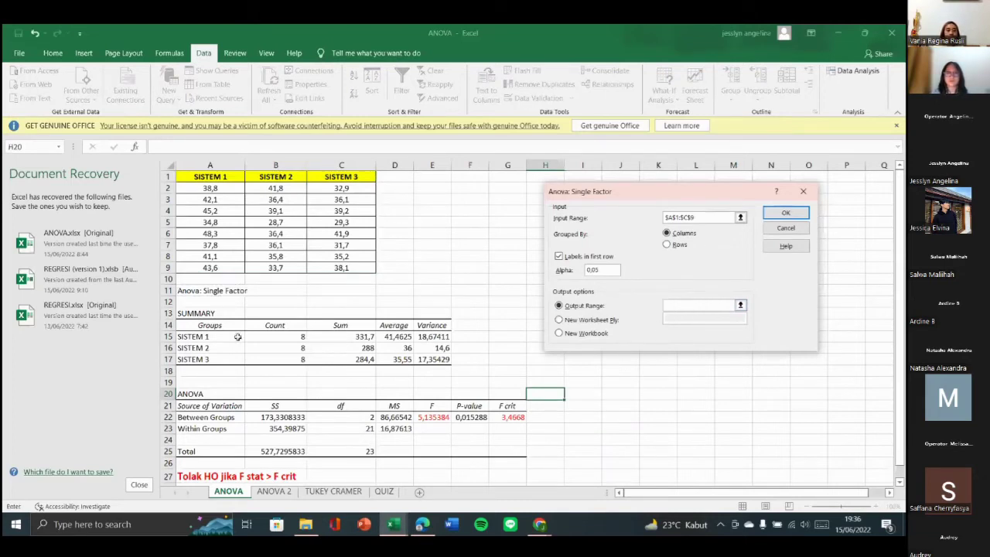
left_click(208, 290)
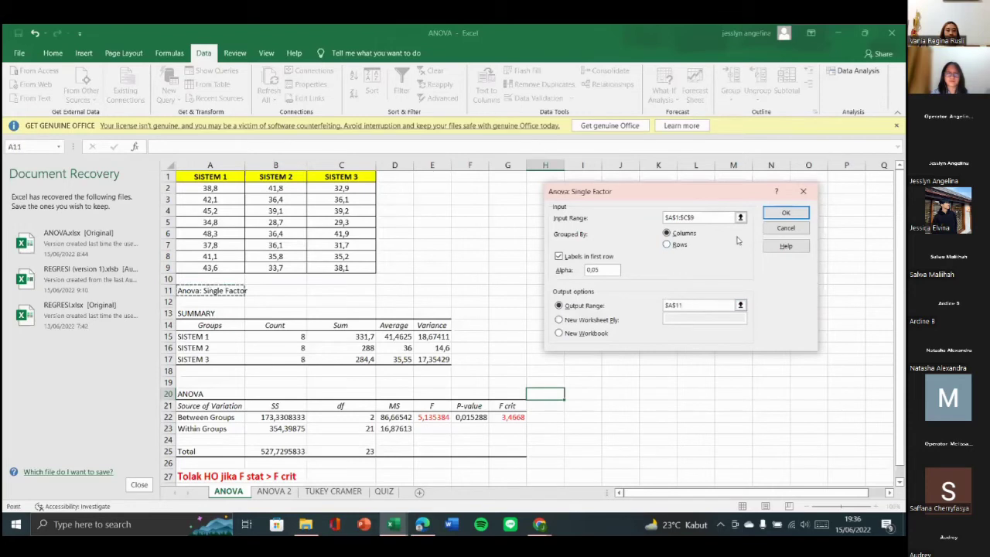
left_click(786, 212)
left_click(414, 307)
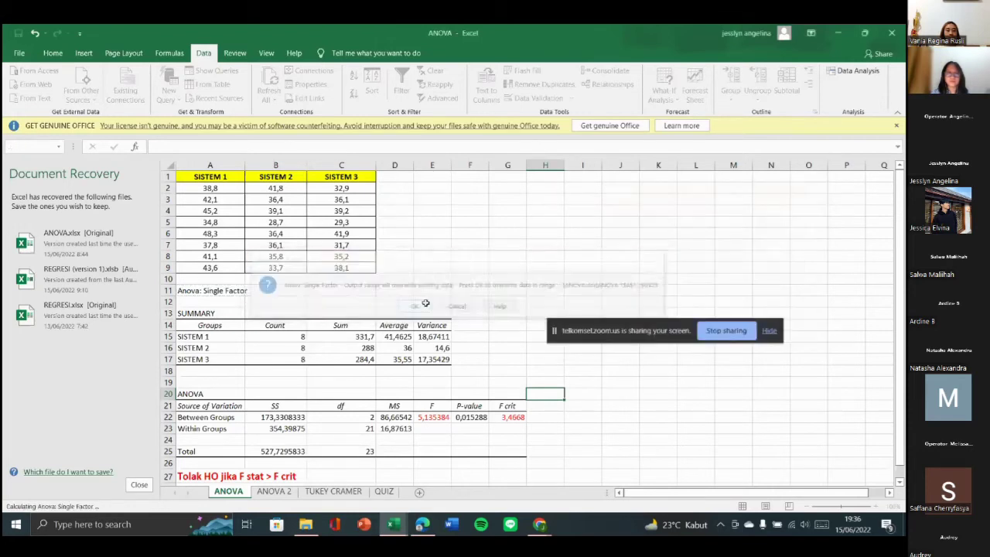
- Compare the F statistic with the F crit value in the Between Groups row of the ANOVA table
left_click_drag(431, 410, 432, 420)
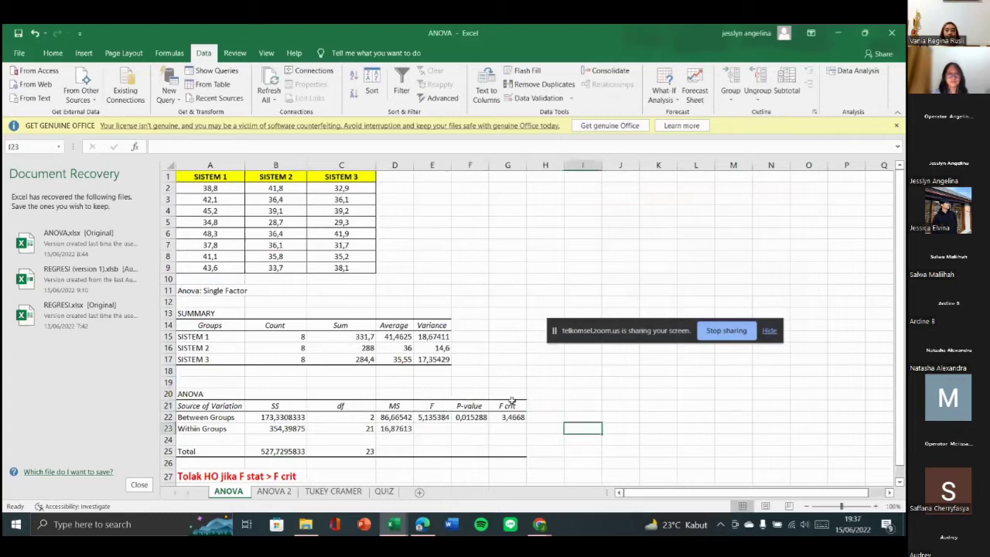
left_click_drag(510, 406, 511, 417)
left_click(598, 418)
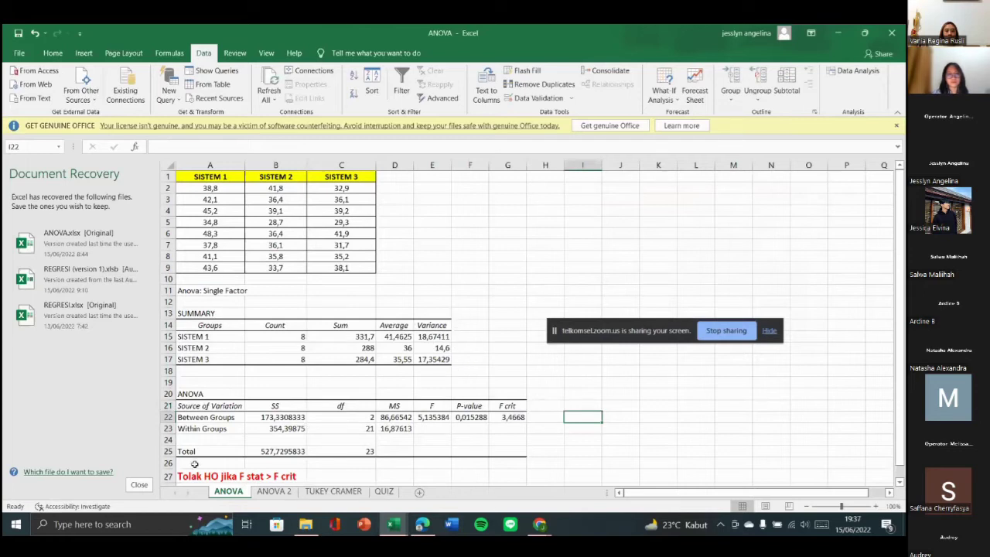
left_click(443, 417)
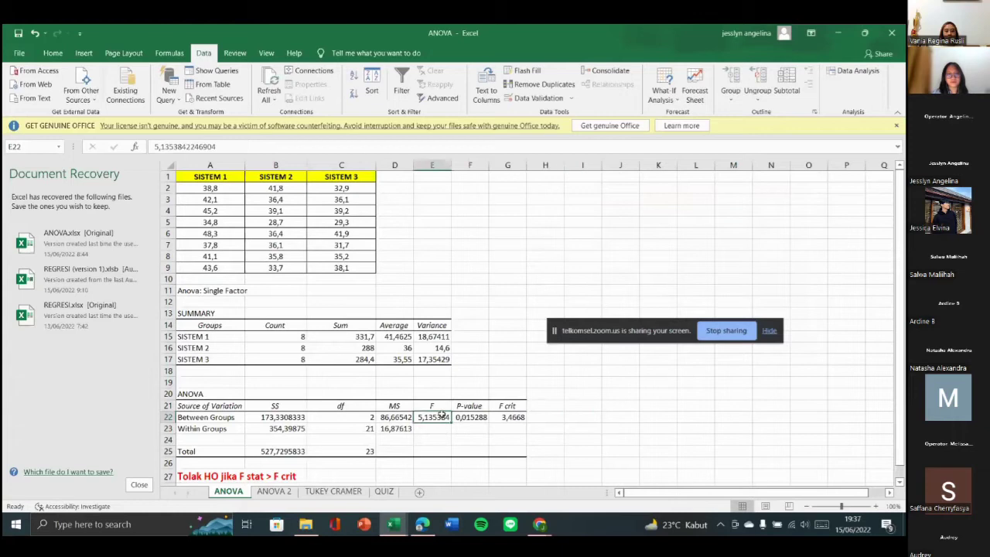
left_click(516, 417)
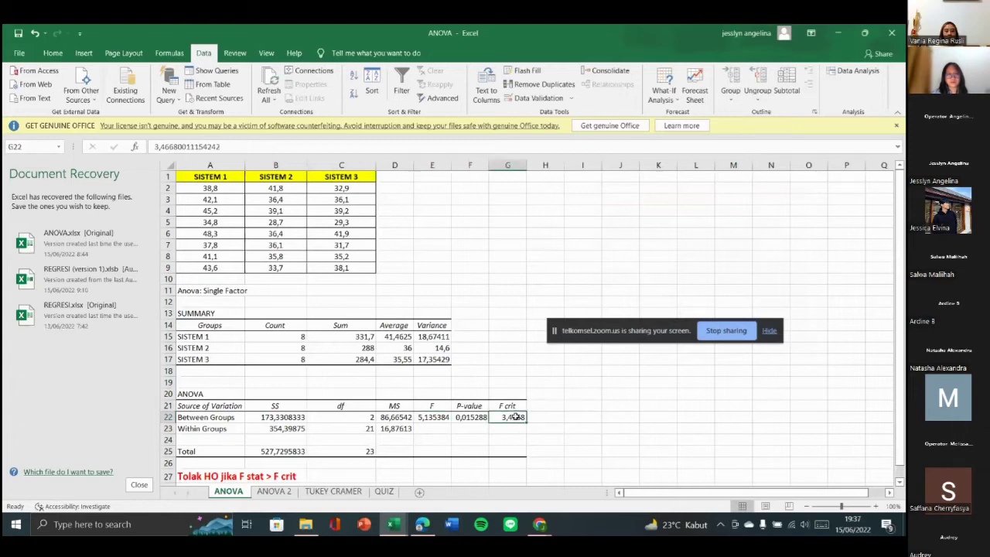
left_click(459, 417)
- Colour the Between Groups F statistic and F crit value red
left_click(432, 417)
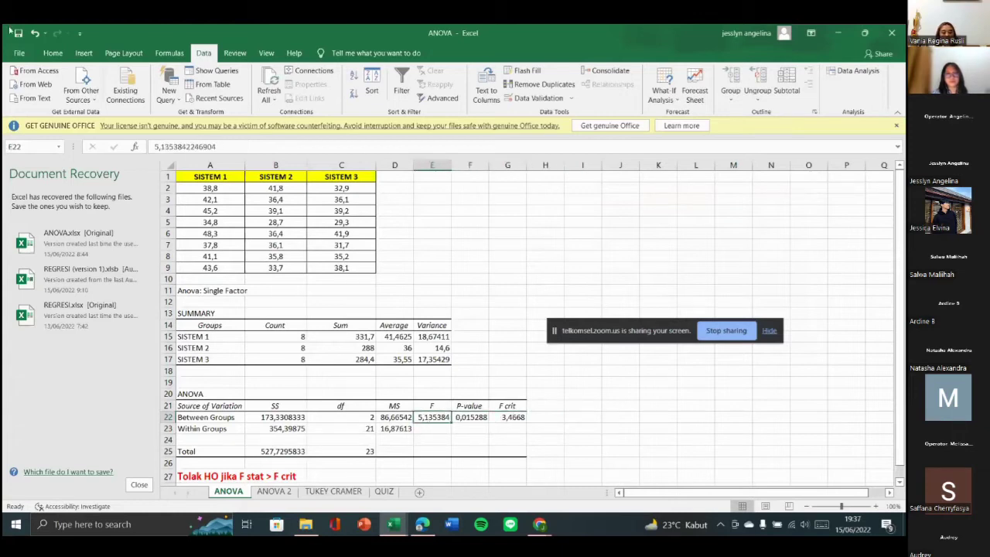
left_click(53, 53)
left_click(213, 93)
left_click(518, 415)
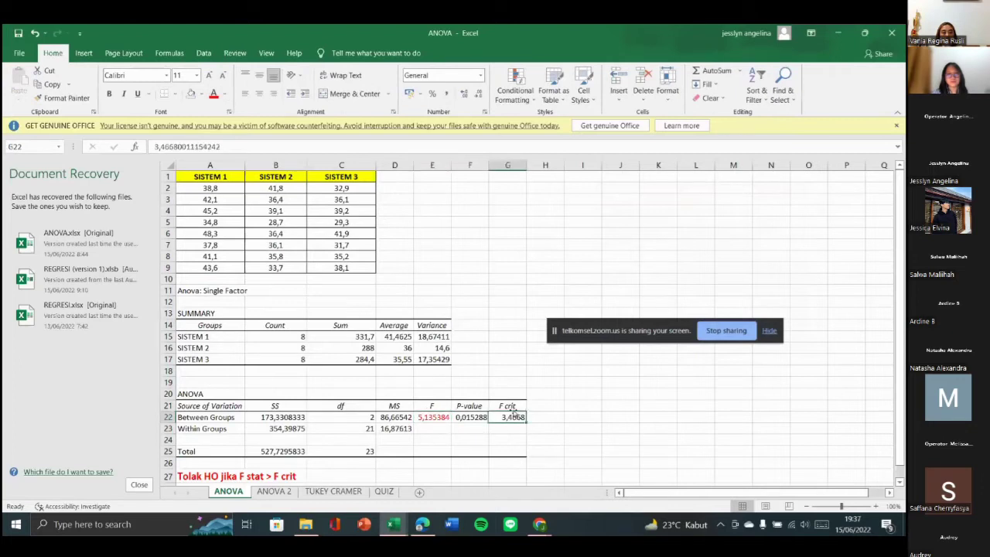
left_click(213, 94)
- Check the H0 rejection rule in A27 against the PDF module's hypotheses in Chrome, returning to the F statistic in Excel
left_click(260, 468)
left_click(217, 474)
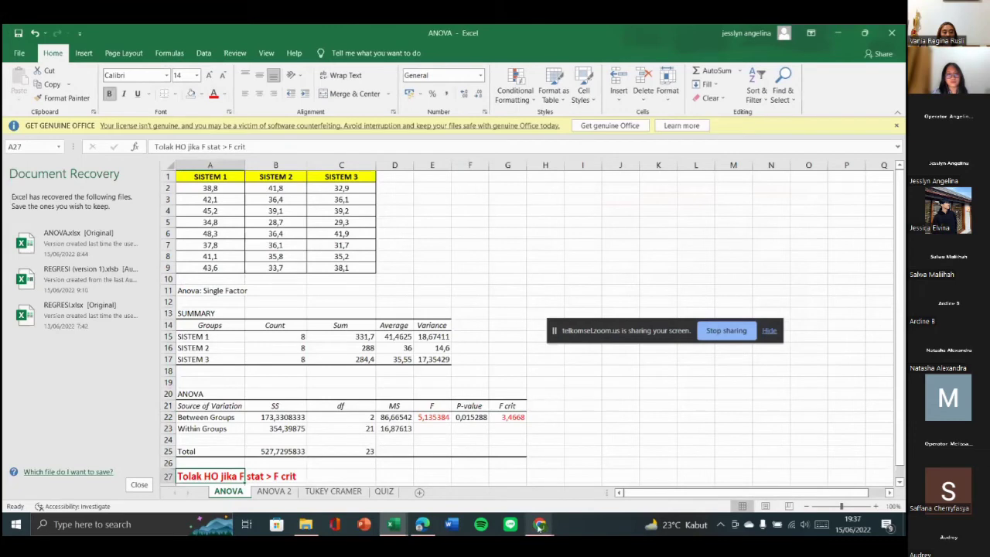
mouse_move(539, 524)
left_click(510, 475)
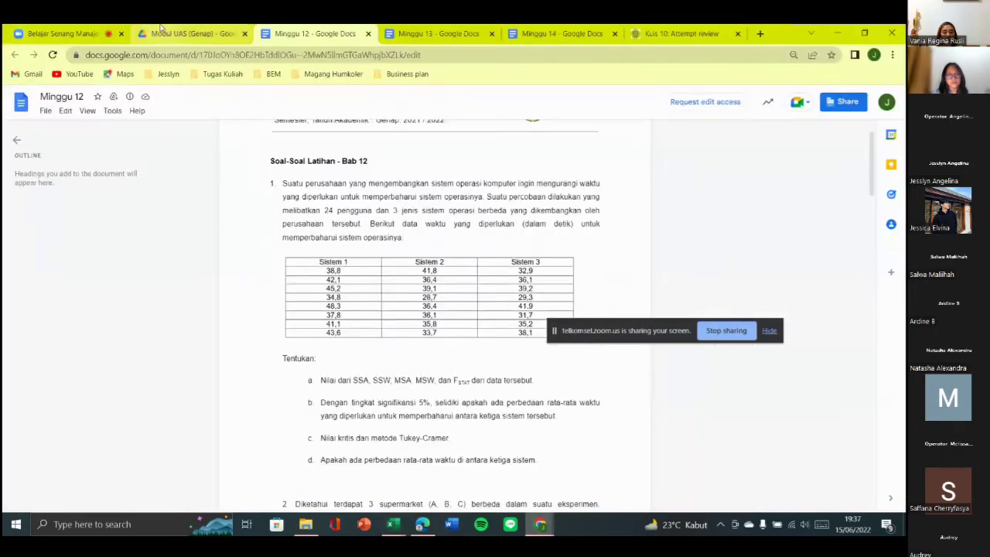
left_click(186, 33)
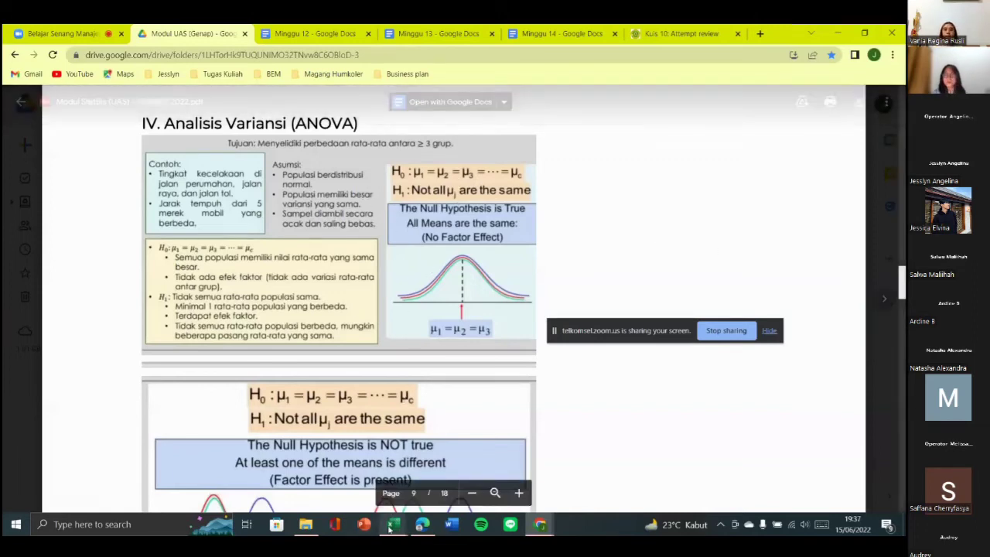
mouse_move(393, 523)
left_click(378, 475)
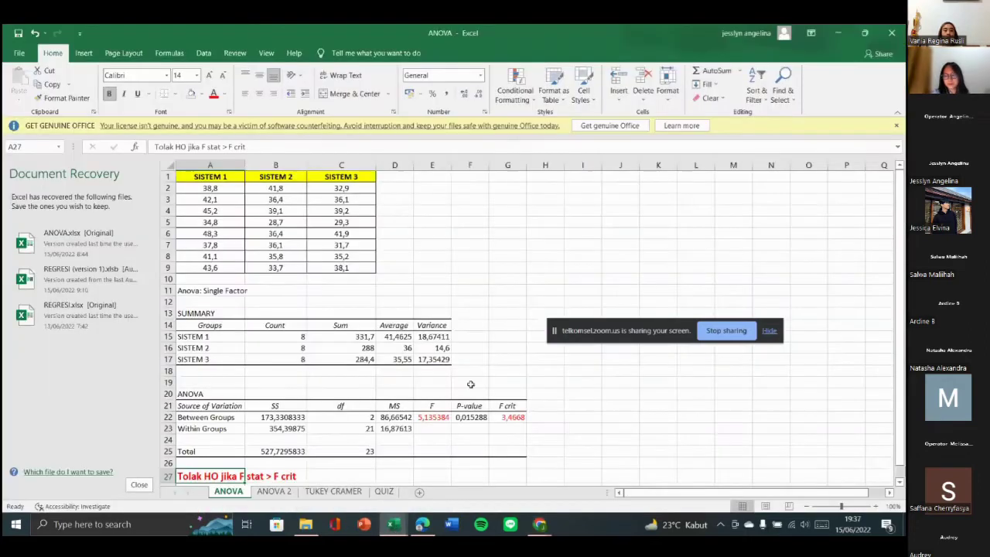
left_click(435, 418)
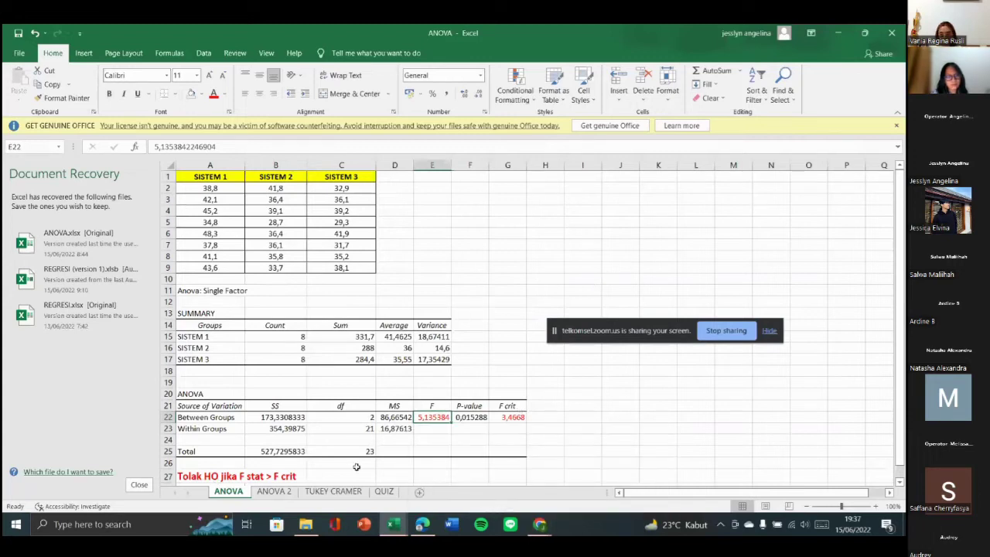
- Open the QUIZ sheet, enlarge the bank question picture and place it clear of the bank data table
left_click(383, 493)
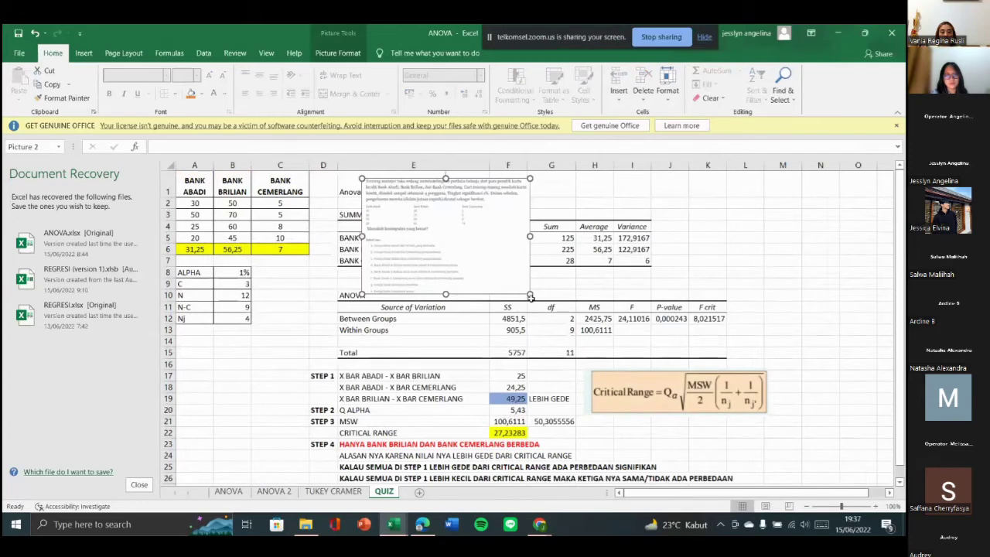
left_click_drag(530, 294, 688, 426)
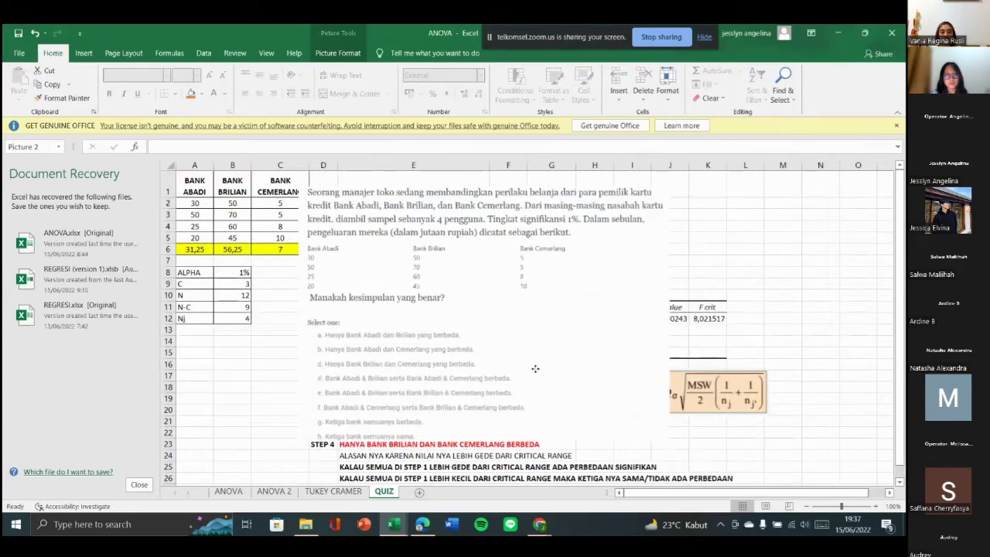
left_click_drag(409, 235, 374, 252)
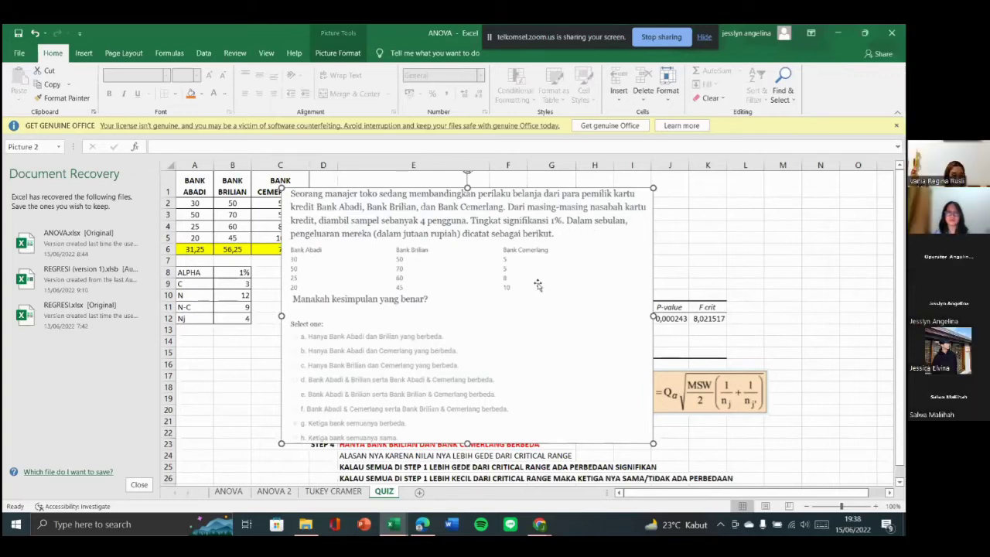
mouse_move(449, 297)
left_mouse_down()
mouse_move(485, 278)
mouse_move(442, 289)
left_mouse_up()
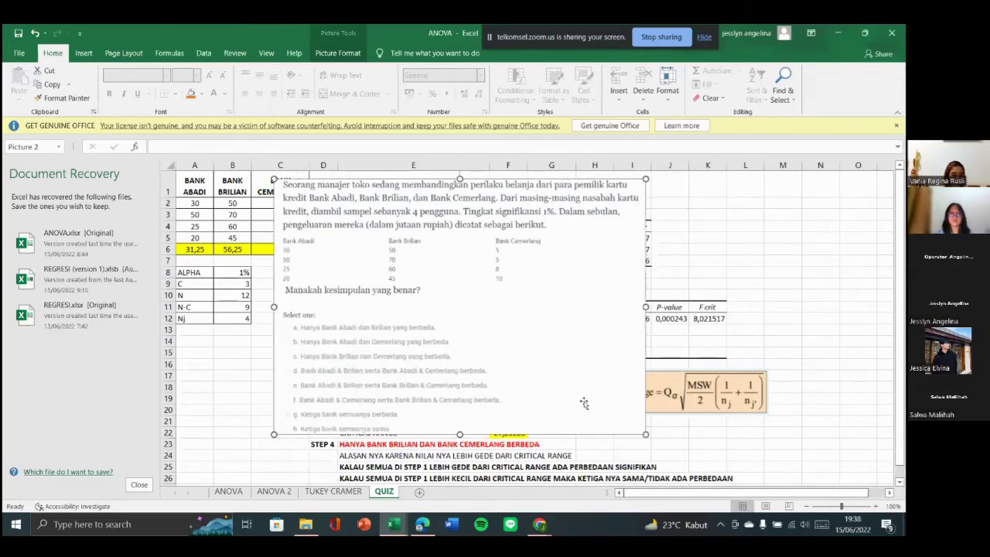
left_click_drag(382, 310, 488, 314)
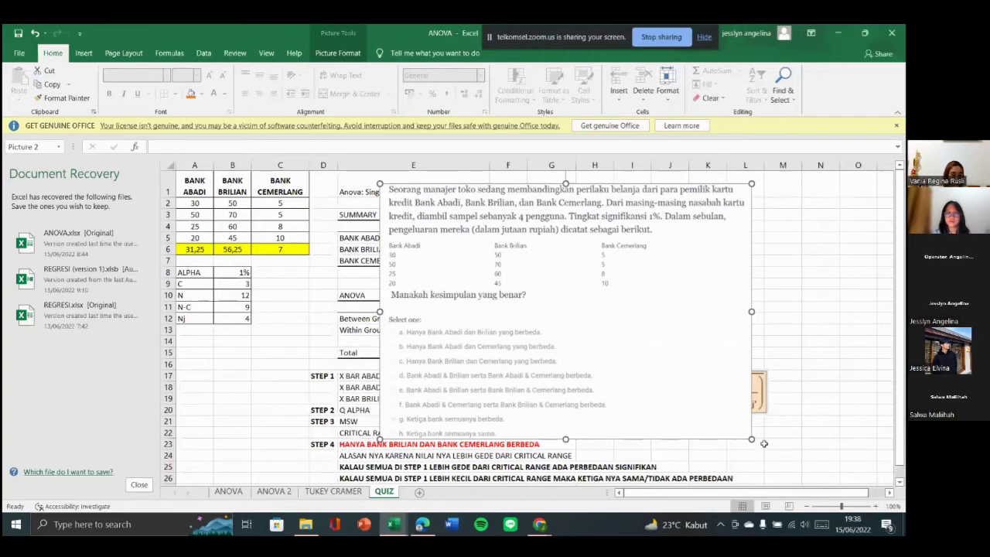
left_click_drag(751, 438, 771, 378)
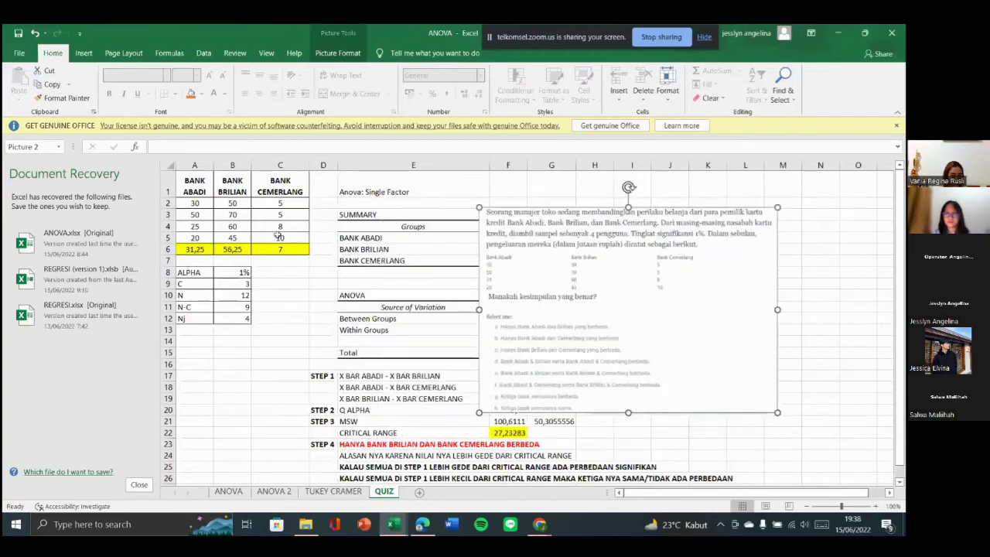
- Inspect the AVERAGE formula for Bank Abadi in A6 and the row of bank averages in A6:C6
left_click(189, 249)
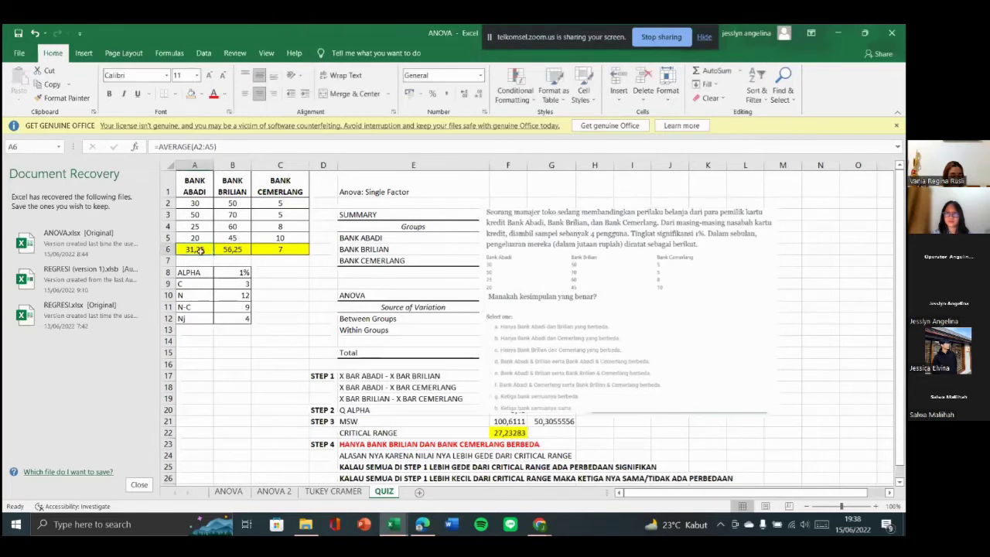
double_click(199, 250)
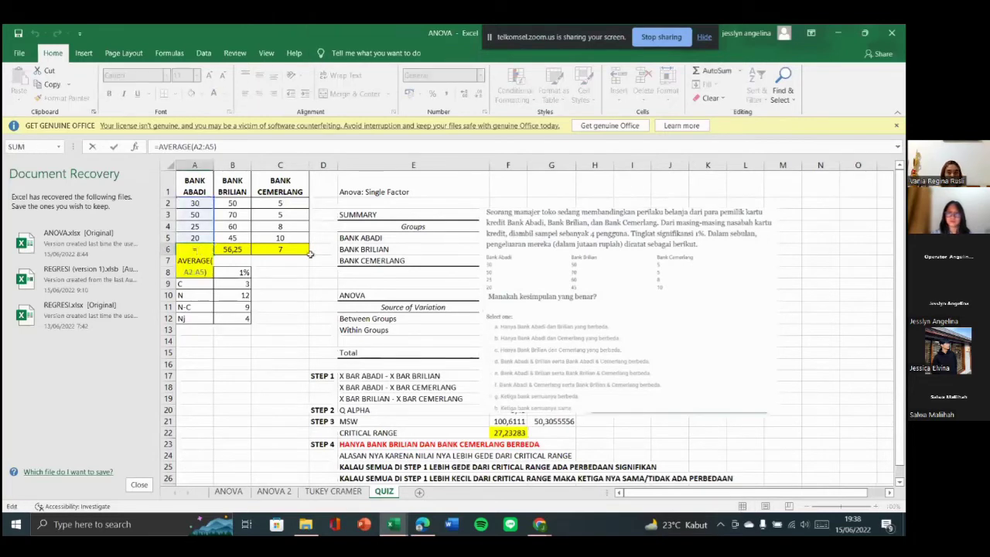
key("Return")
left_click_drag(200, 248, 287, 250)
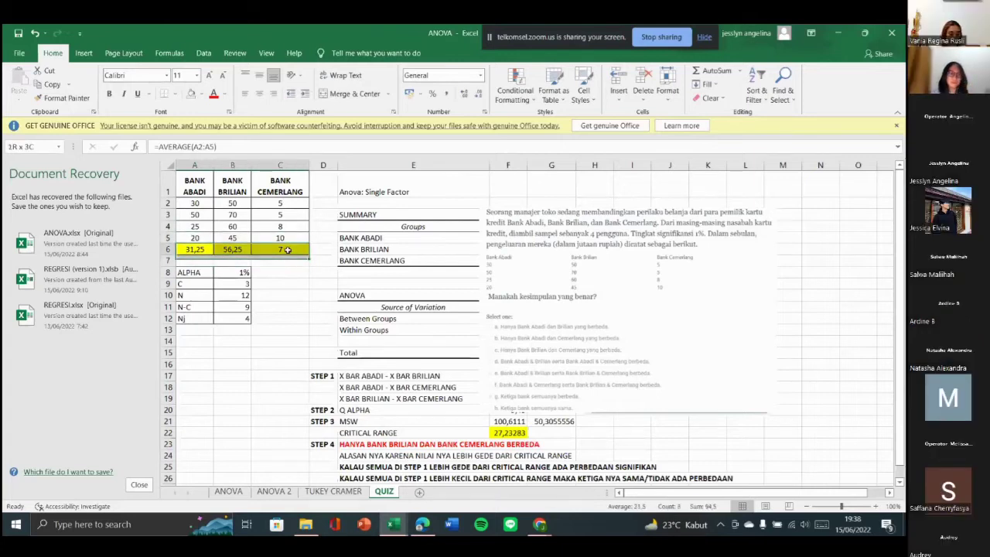
- Shrink the bank question picture and move it clear of the ANOVA tables and the critical range formula
left_click(671, 399)
left_click_drag(775, 412, 466, 410)
left_click_drag(415, 189, 413, 237)
left_click_drag(560, 279, 708, 352)
left_click_drag(364, 372, 698, 345)
left_click(588, 330)
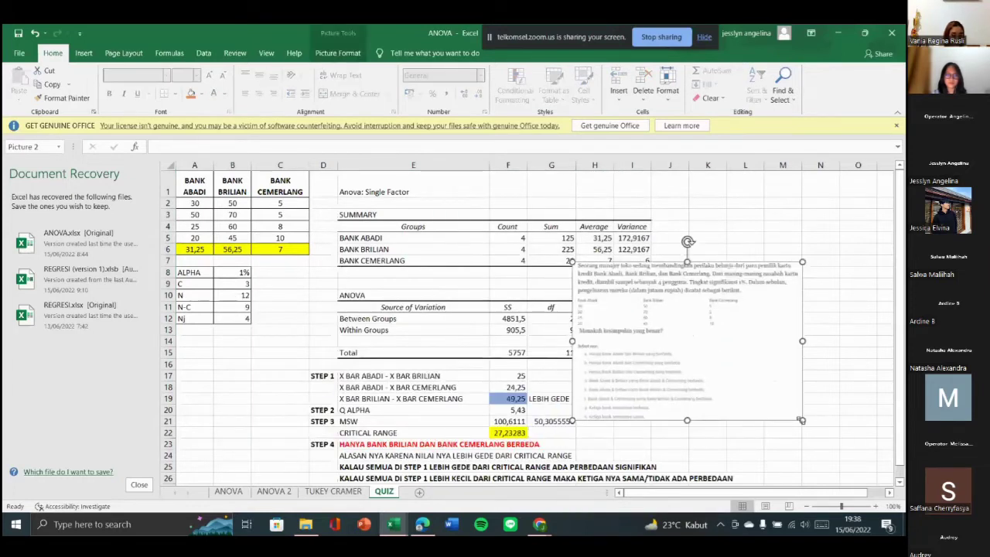
left_click_drag(801, 421, 756, 393)
left_click_drag(681, 349, 800, 258)
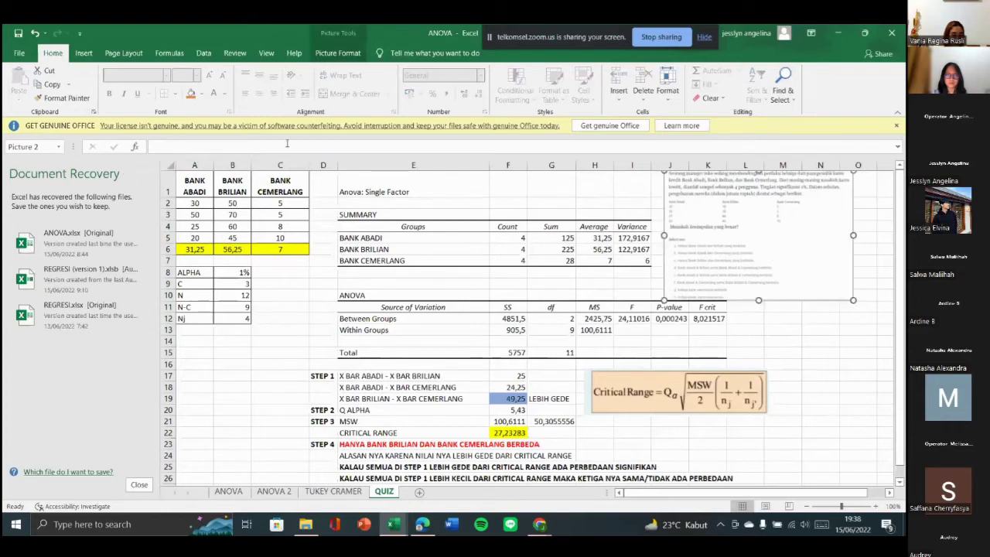
- Set up a single-factor ANOVA on A1:C5, grouped by columns with labels in the first row and alpha 0,01
left_click(204, 53)
left_click(854, 70)
left_click(786, 237)
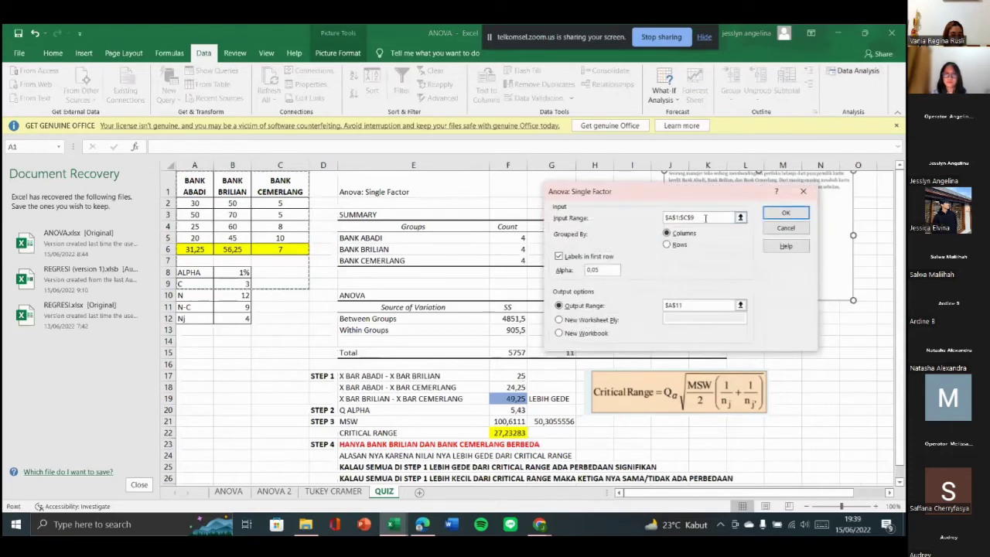
left_click(706, 218)
key("BackSpace")
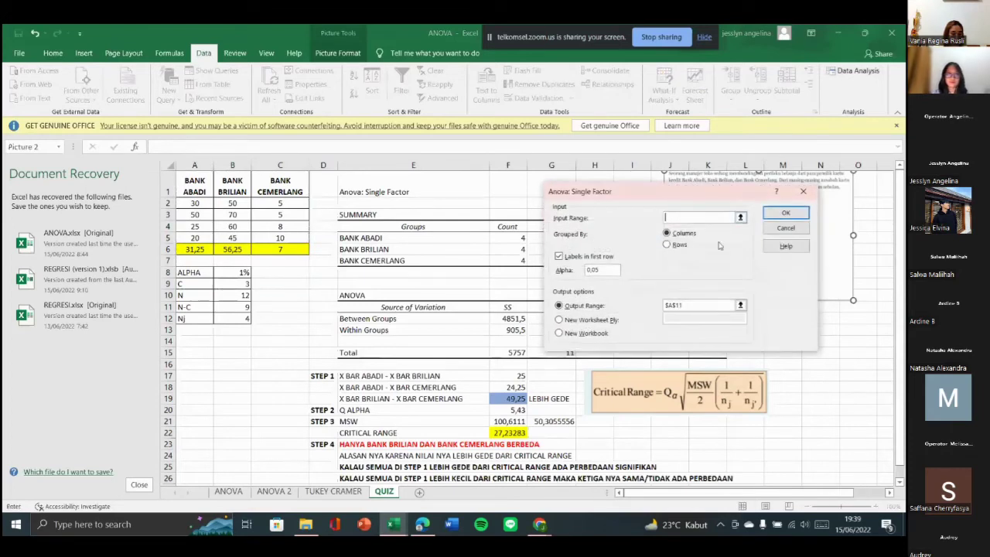
left_click_drag(189, 180, 274, 237)
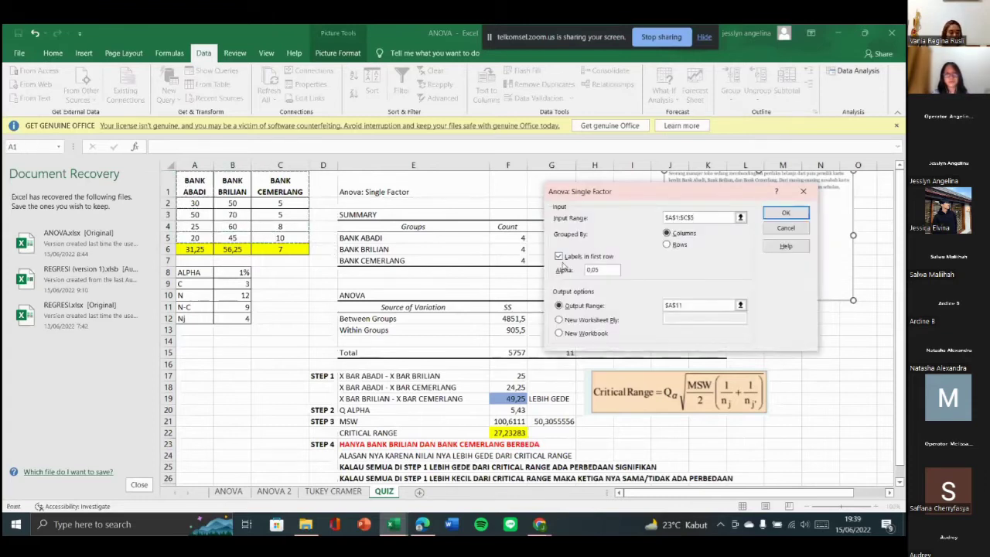
left_click(606, 273)
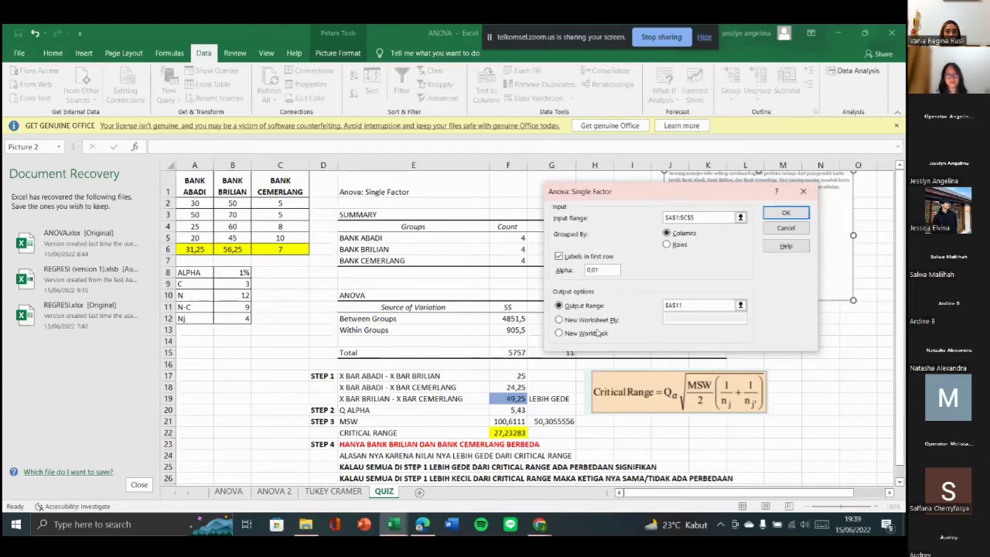
- Set the ANOVA output range to start at E1 and run the analysis, overwriting the existing output
left_click(699, 305)
key("BackSpace")
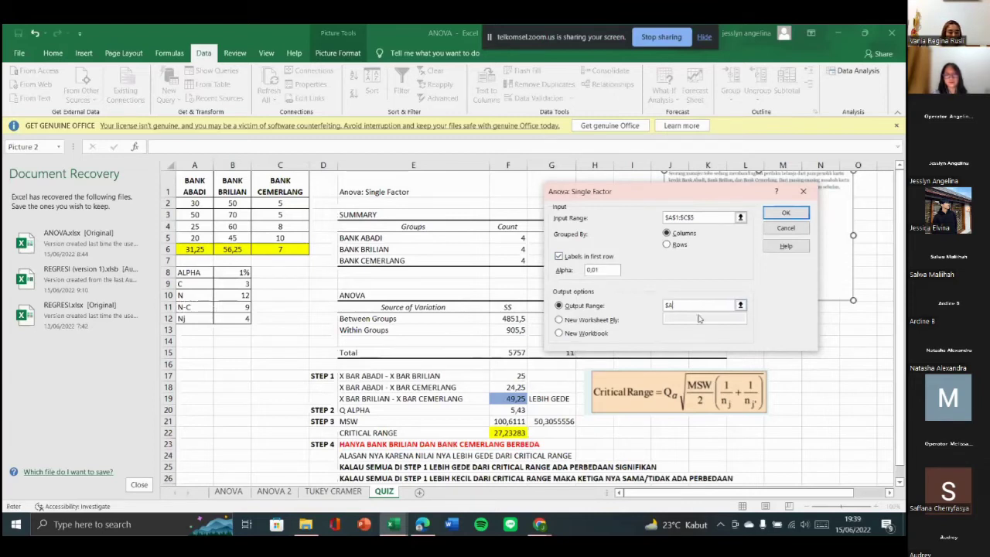
left_click(410, 191)
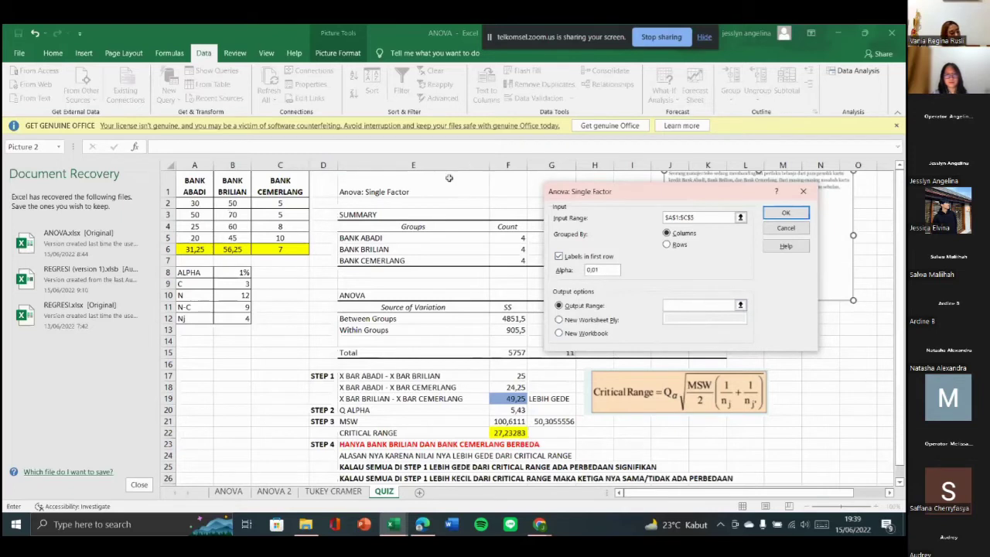
left_click(785, 220)
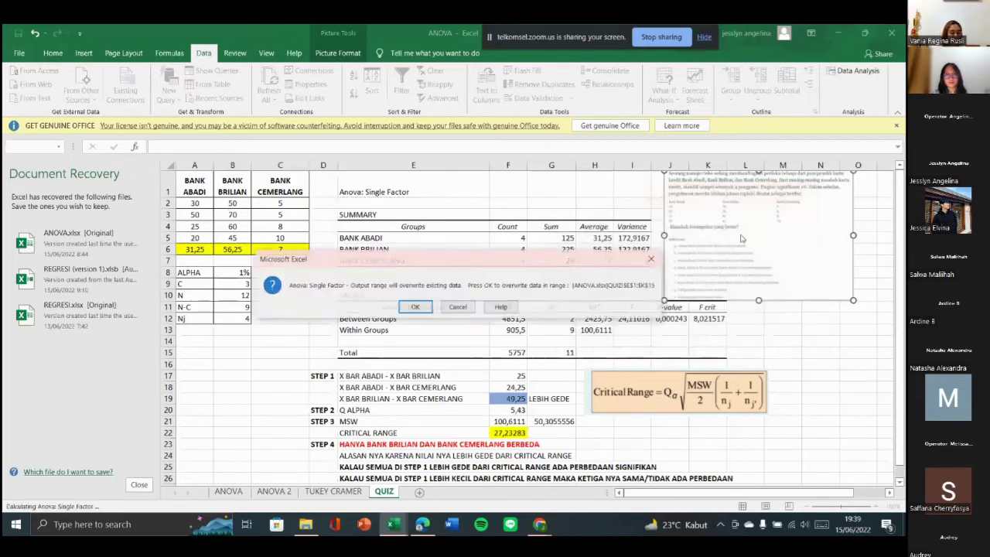
left_click(590, 256)
left_click(628, 285)
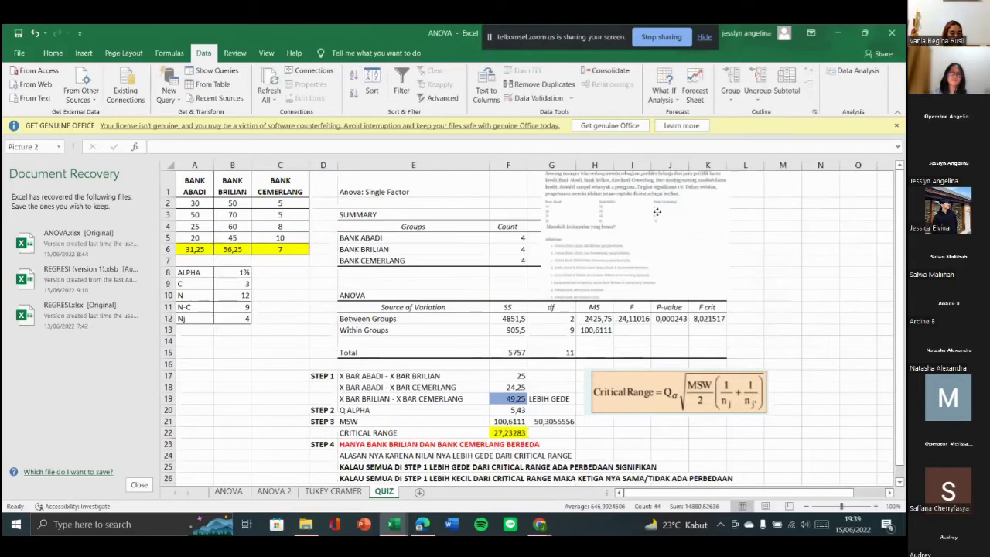
- Colour the Within Groups MS value in H13 red
left_click(590, 331)
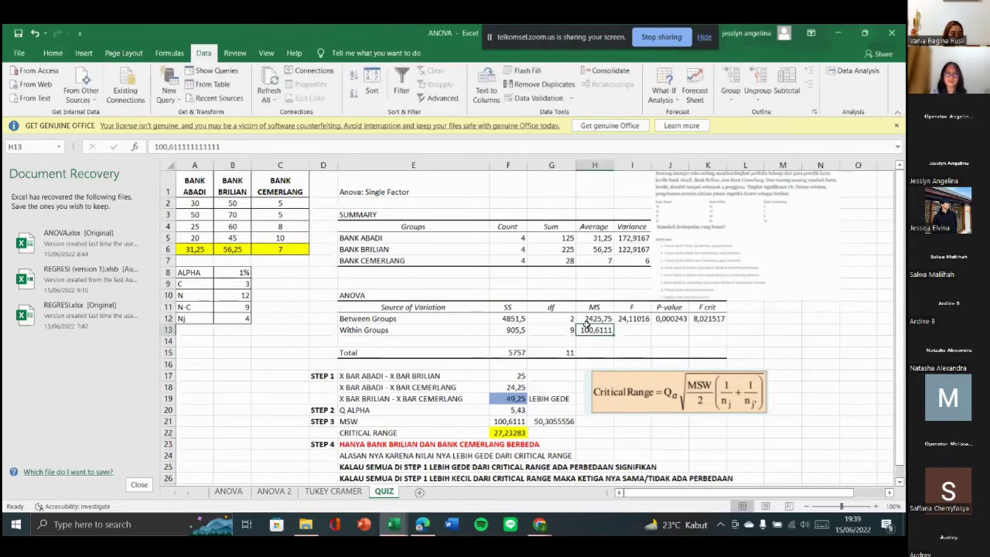
left_click(53, 53)
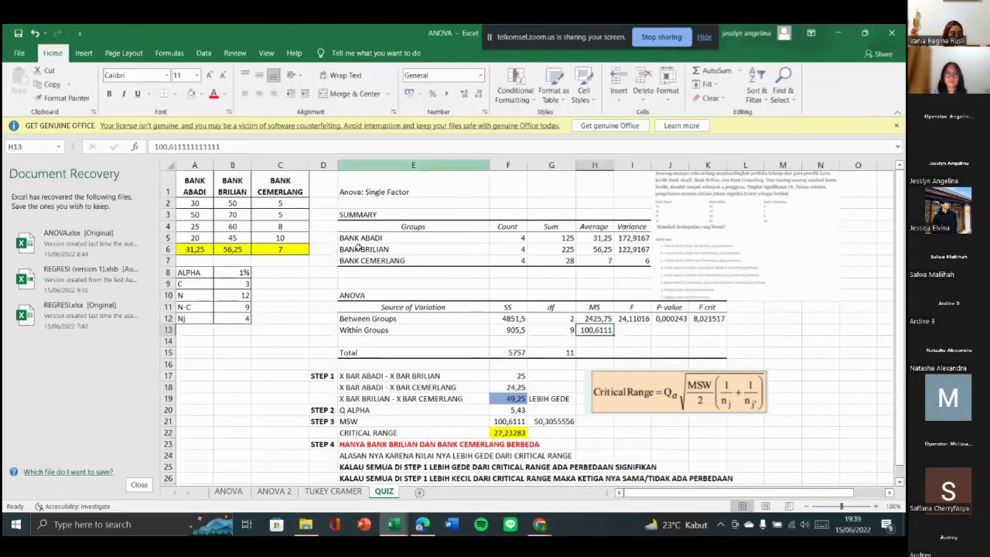
left_click(213, 93)
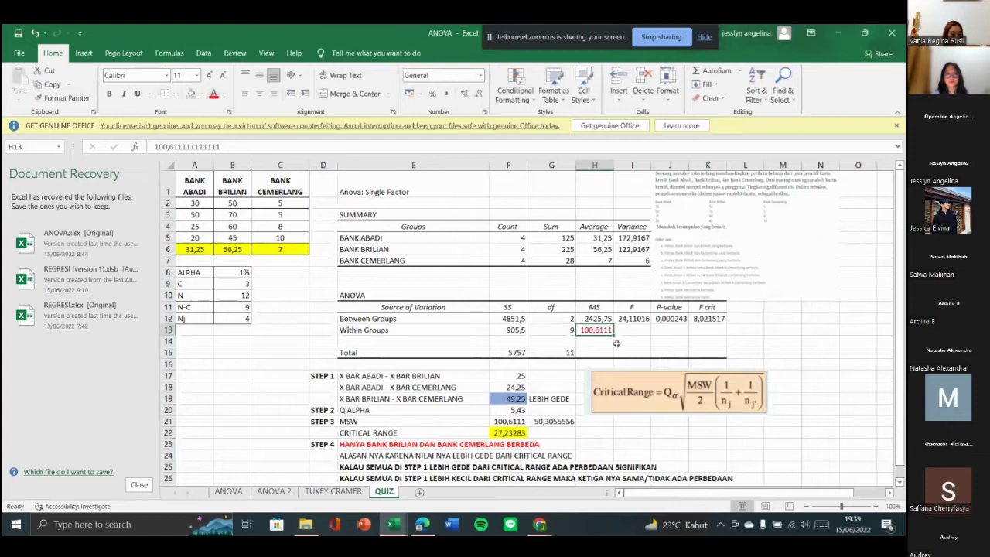
- Place the bank question picture beside the parameter table, over the ANOVA output, and enlarge it until its text is readable
left_click_drag(718, 249, 475, 280)
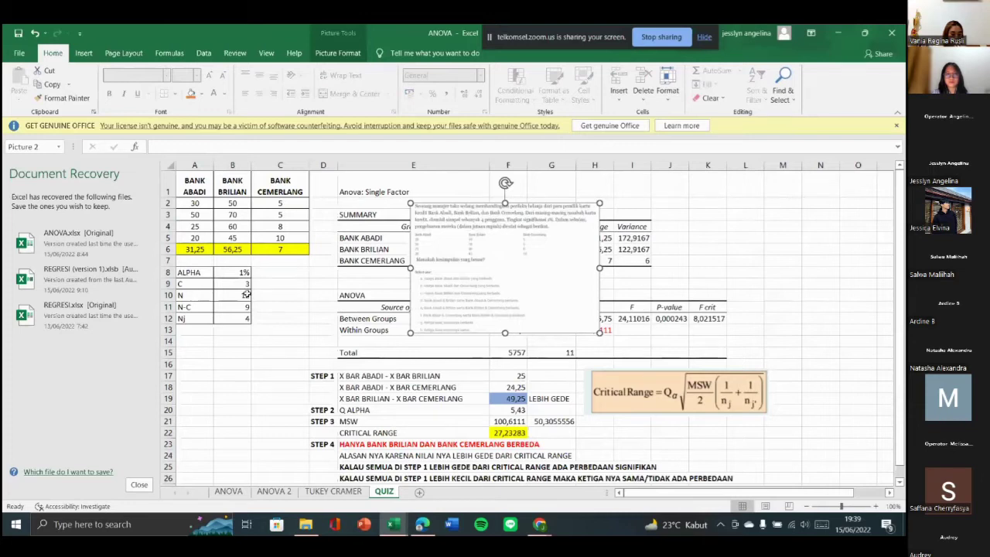
left_click(182, 283)
left_click(514, 323)
left_click_drag(604, 331, 710, 408)
left_click_drag(614, 337, 538, 333)
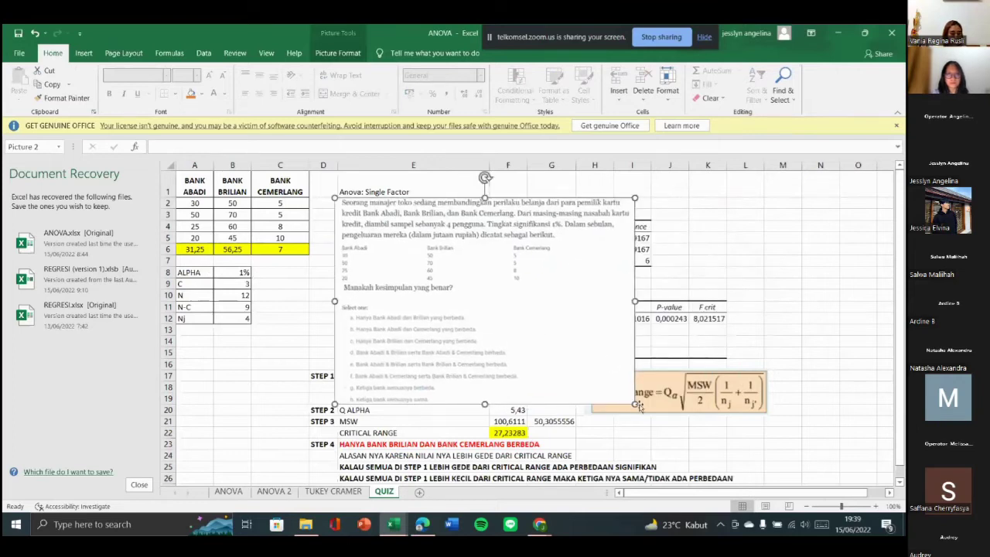
left_click_drag(632, 403, 667, 425)
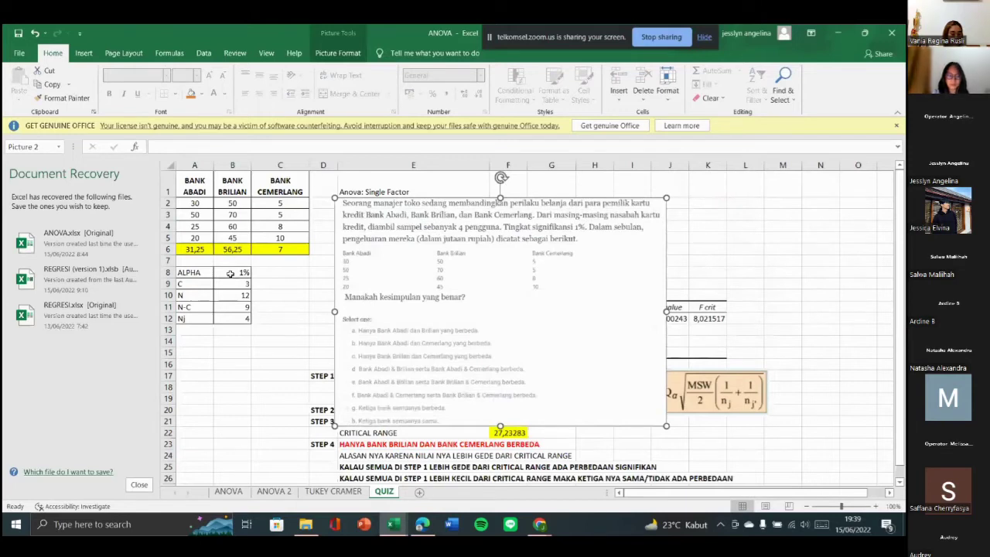
- Check the ALPHA, C, N, N-C and Nj parameters in A8:B12 against the bank question text
left_click(198, 281)
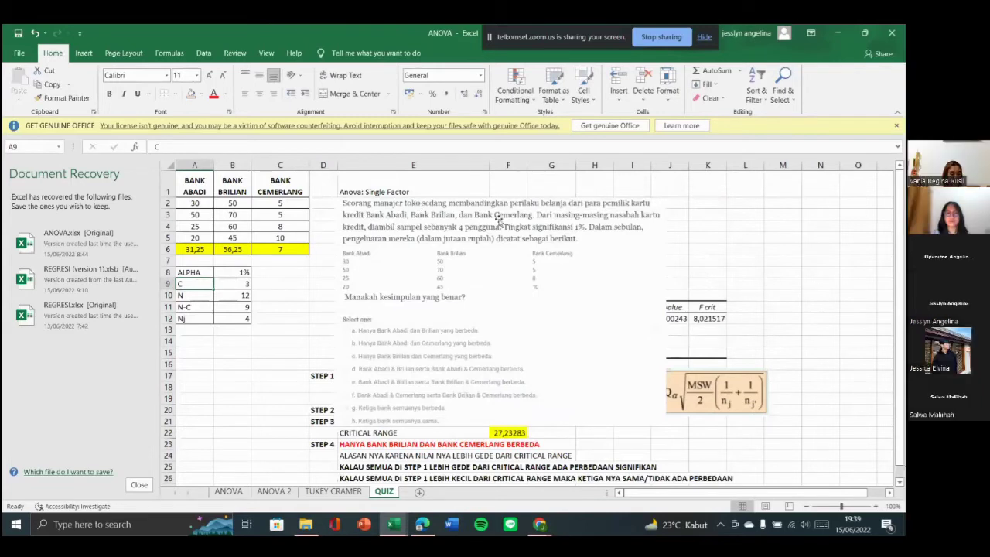
left_click(201, 296)
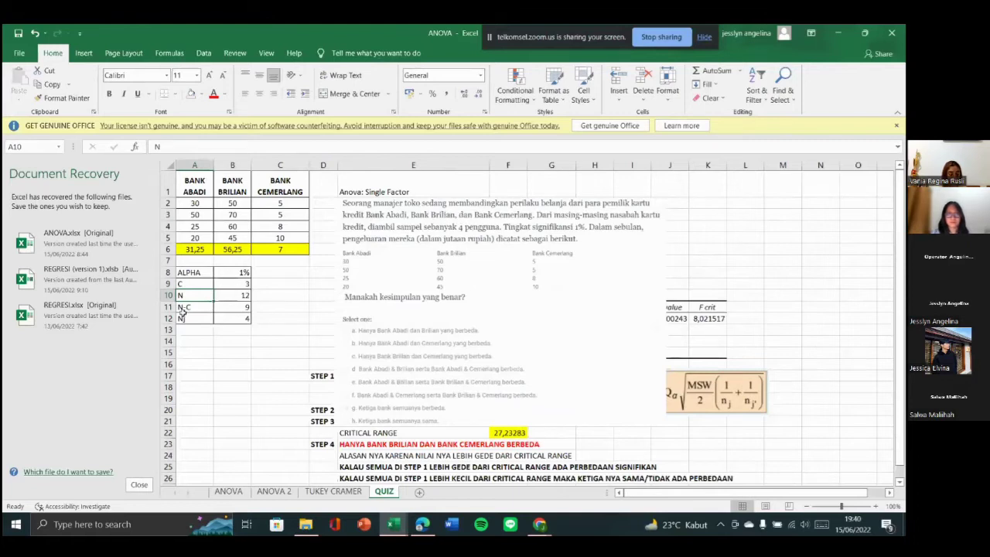
left_click(243, 309)
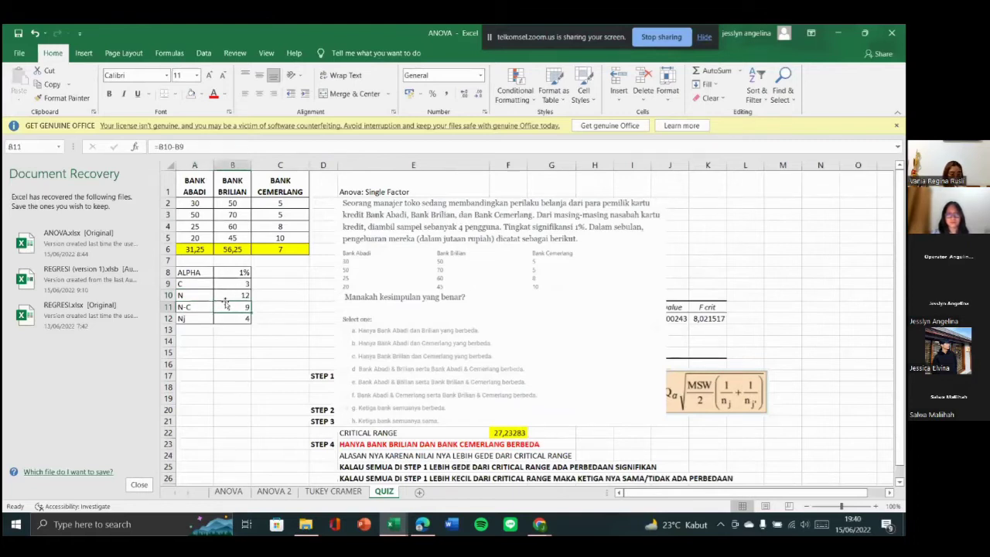
left_click(242, 296)
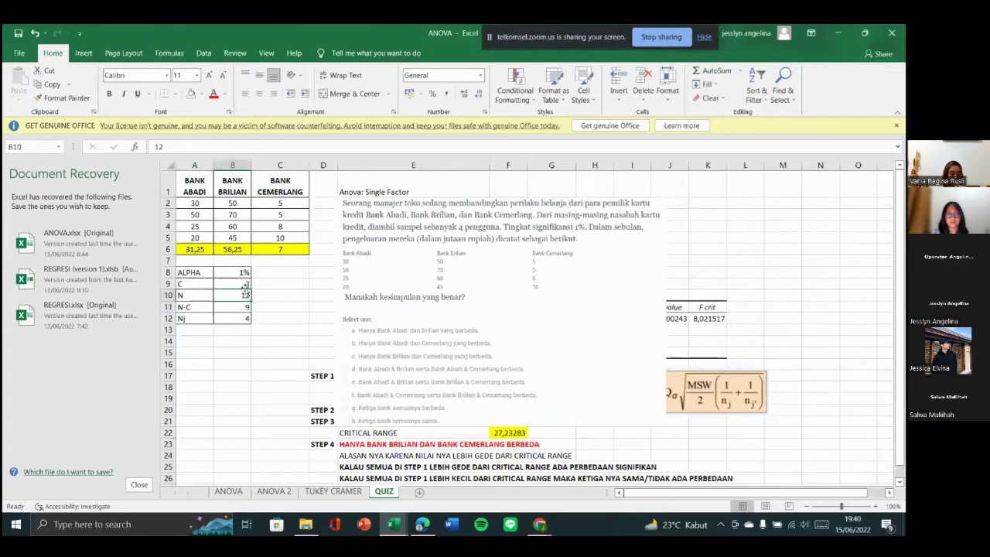
left_click(196, 320)
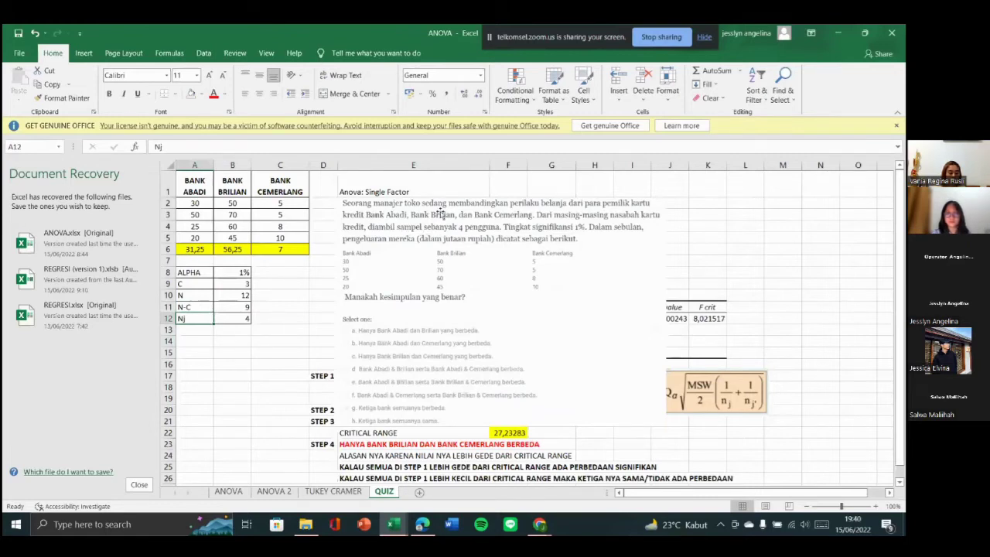
left_click(490, 360)
left_click_drag(203, 273, 236, 318)
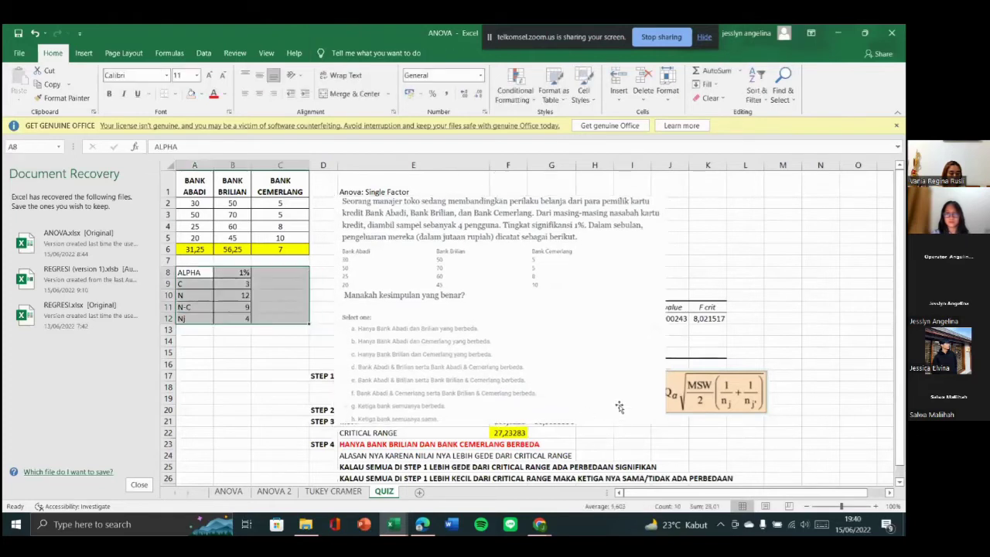
- Shrink the bank question picture and move it off the Step 1 to Step 4 calculations
left_click_drag(666, 424, 559, 350)
left_click_drag(446, 273, 734, 260)
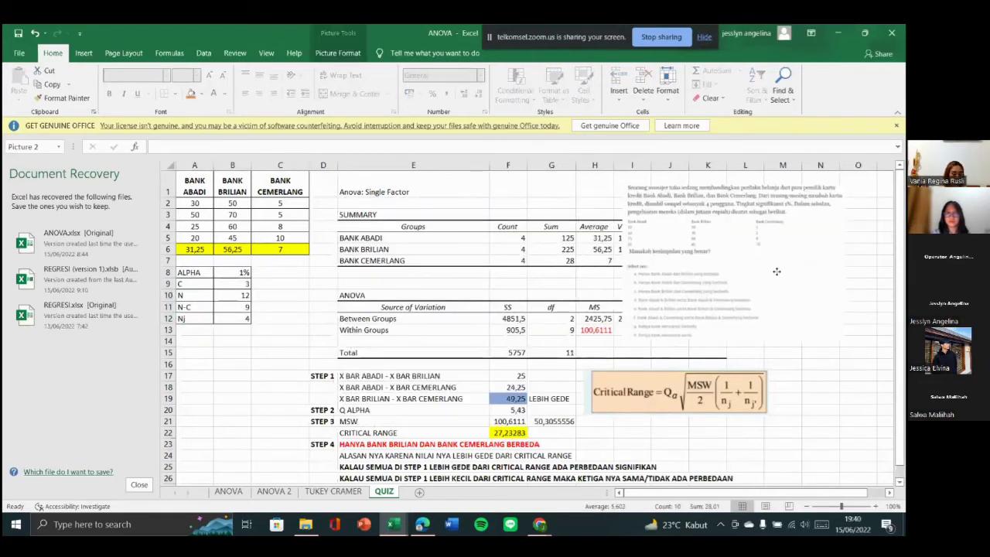
scroll(415, 416, "down", 1)
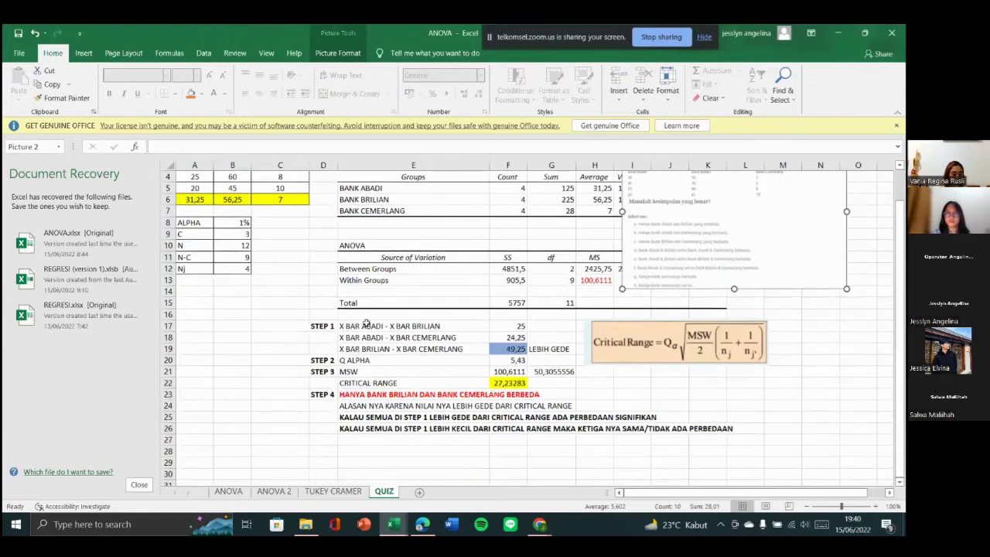
- Trace the Step 1 mean differences back to the bank averages in row 6, including the Abadi–Cemerlang formula in F18
left_click(367, 326)
scroll(366, 325, "up", 1)
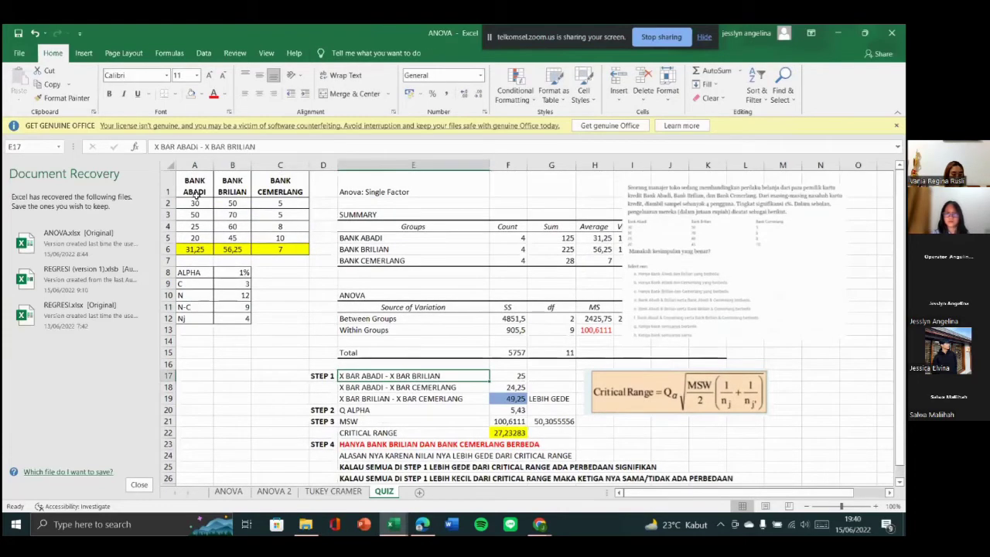
left_click(203, 249)
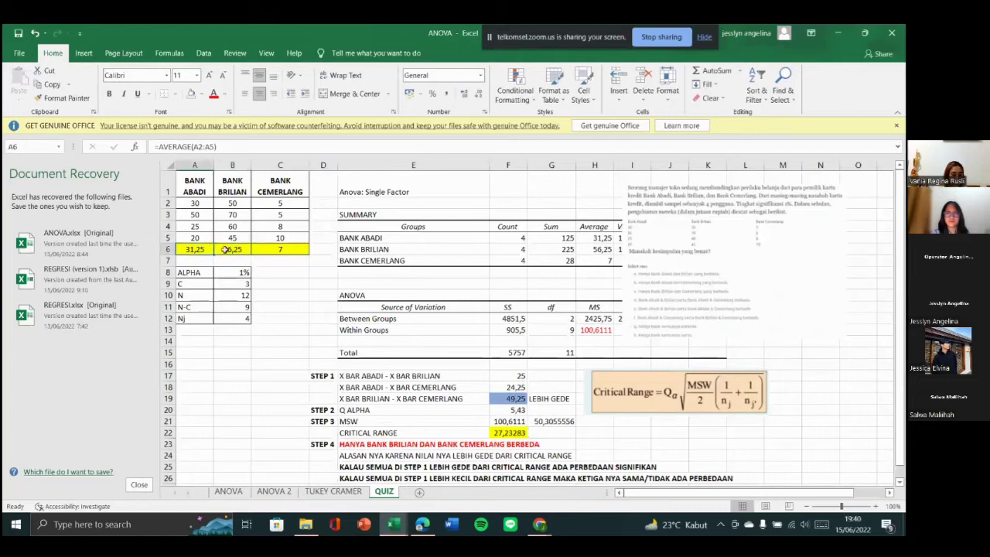
left_click(255, 250)
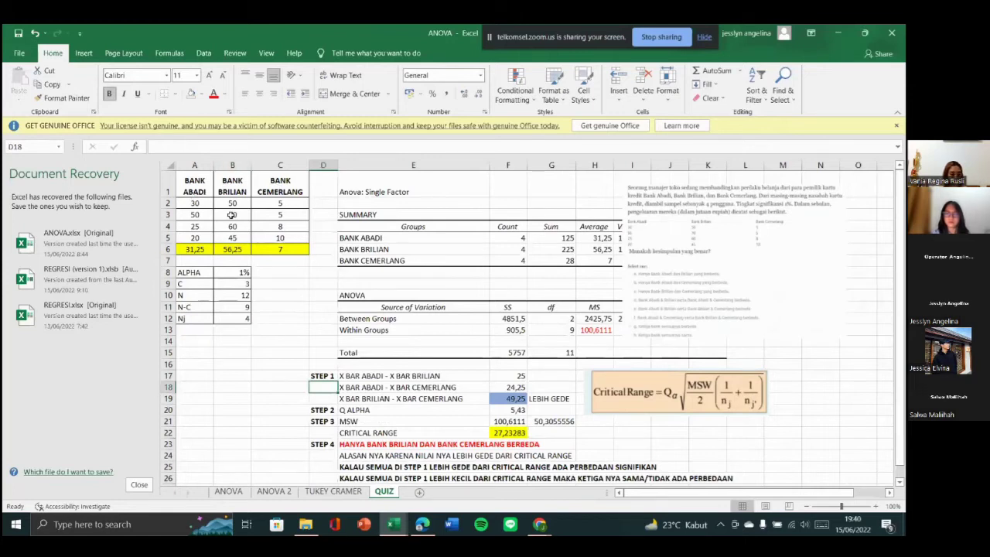
left_click(508, 388)
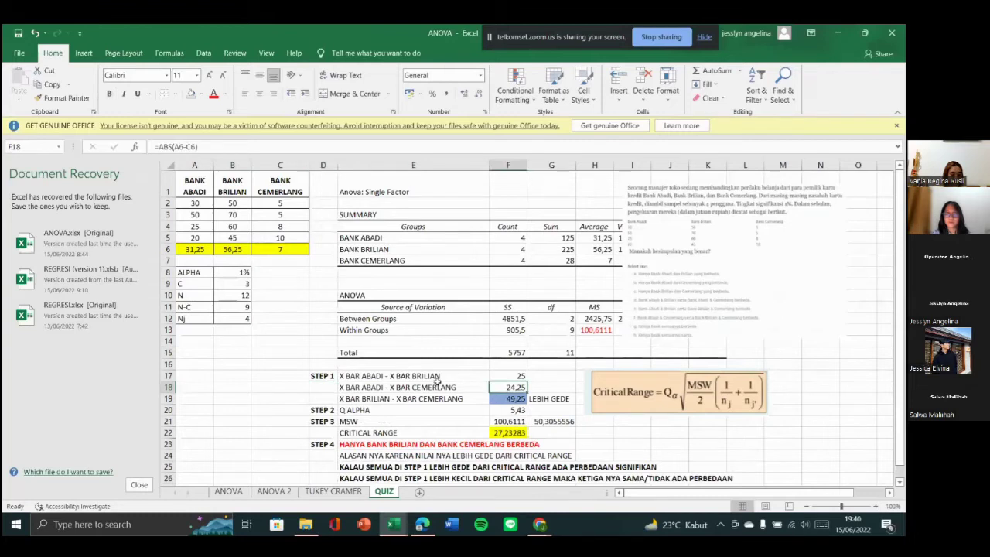
- Examine the Step 1 difference rows and the absolute-difference formula for Abadi and Brilian in F17
left_click_drag(439, 375, 514, 398)
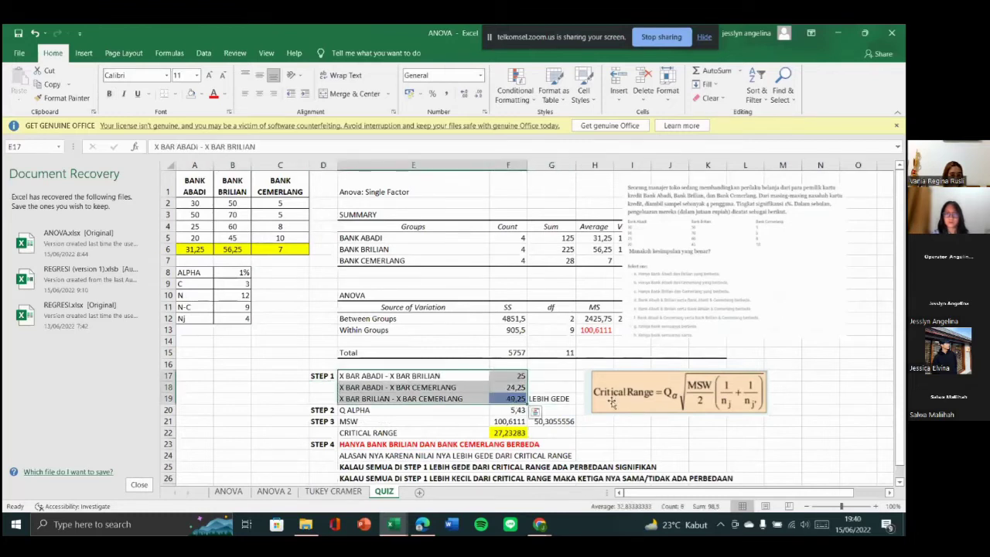
left_click(517, 376)
double_click(517, 377)
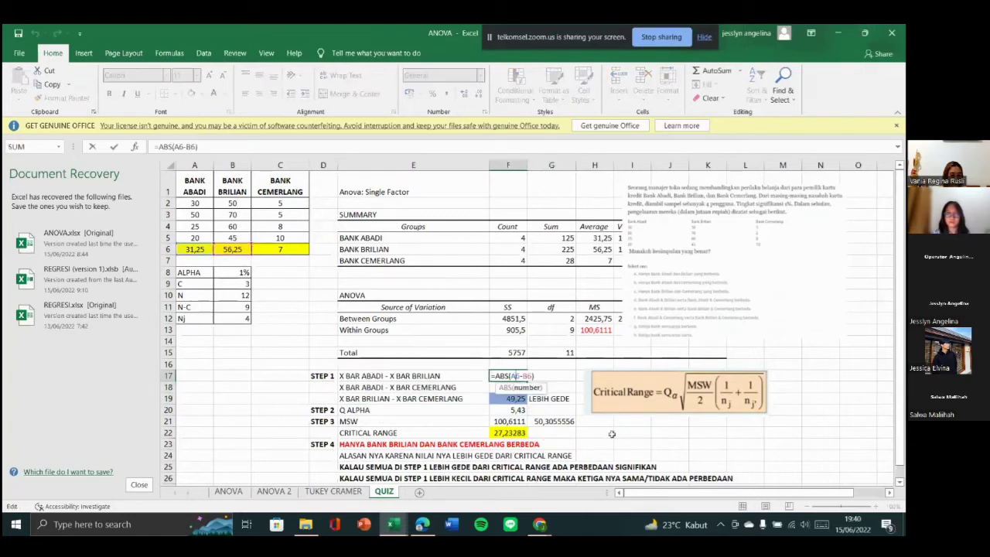
key("Return")
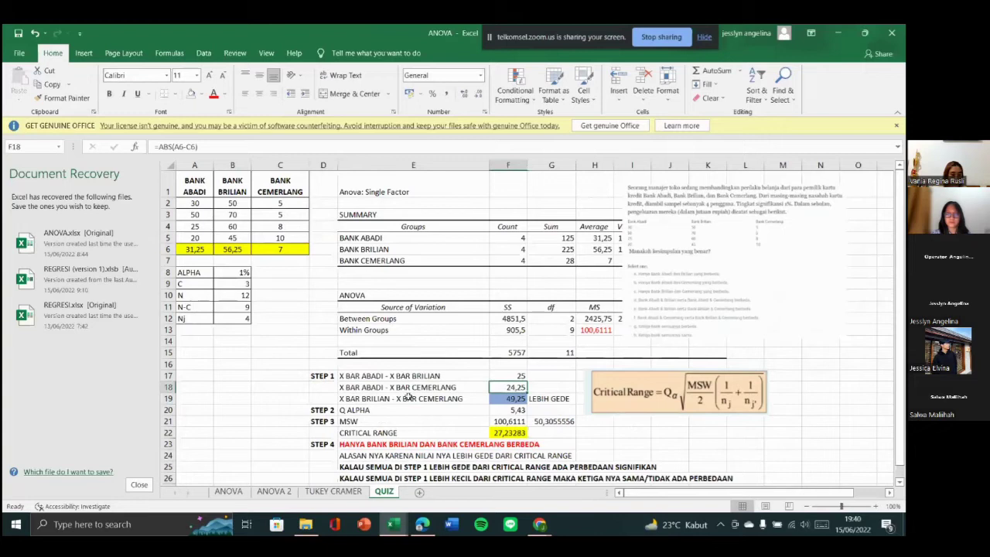
left_click_drag(423, 374, 495, 386)
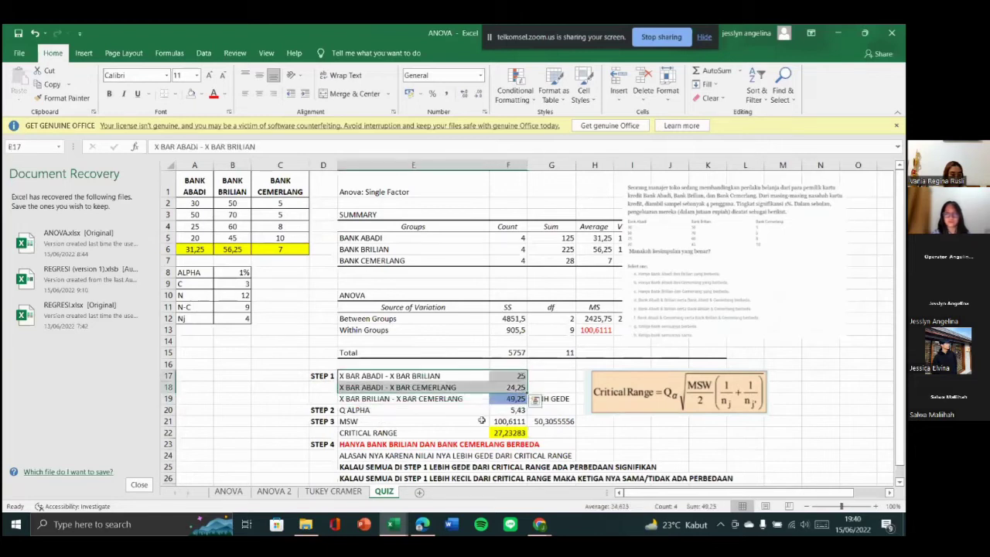
- Check the Step 1 absolute differences in F17:F19 against the bank averages in row 6, including the Brilian–Cemerlang formula in F19
left_click_drag(395, 376, 499, 405)
left_click(551, 386)
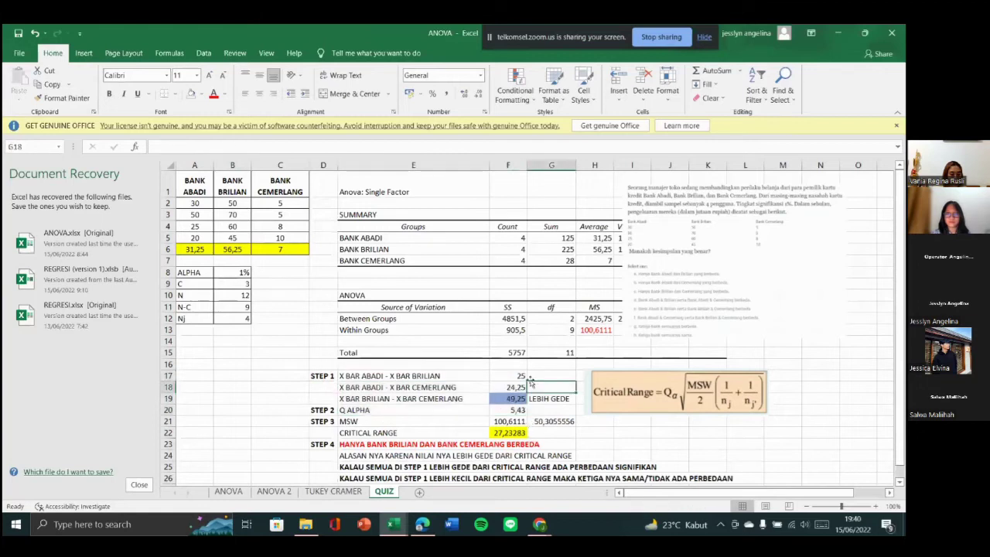
double_click(513, 375)
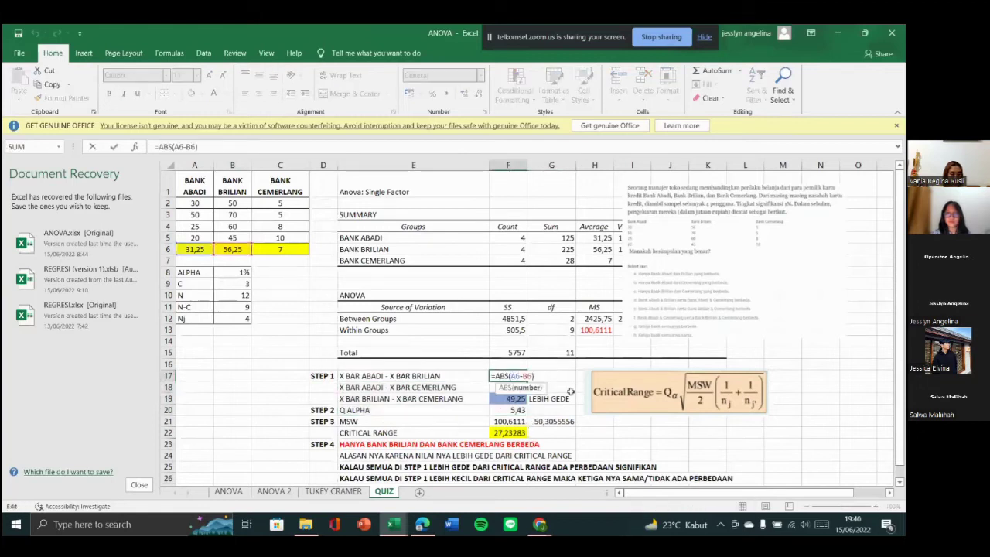
key("Return")
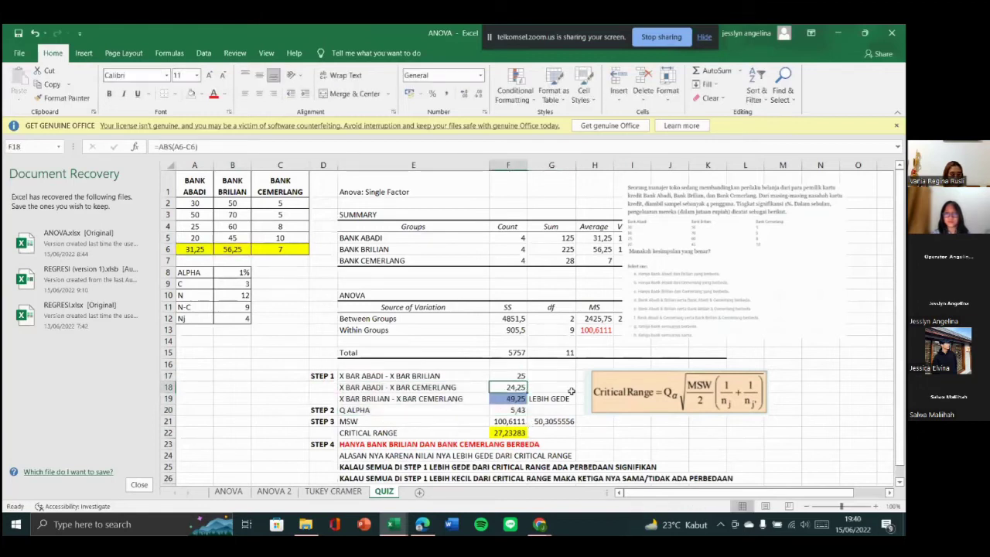
left_click(193, 250)
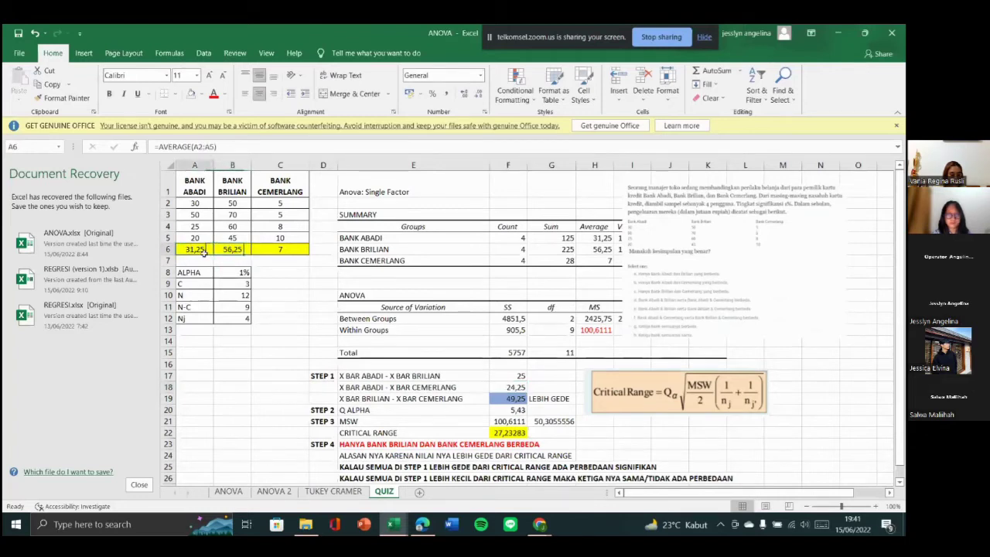
left_click(272, 260)
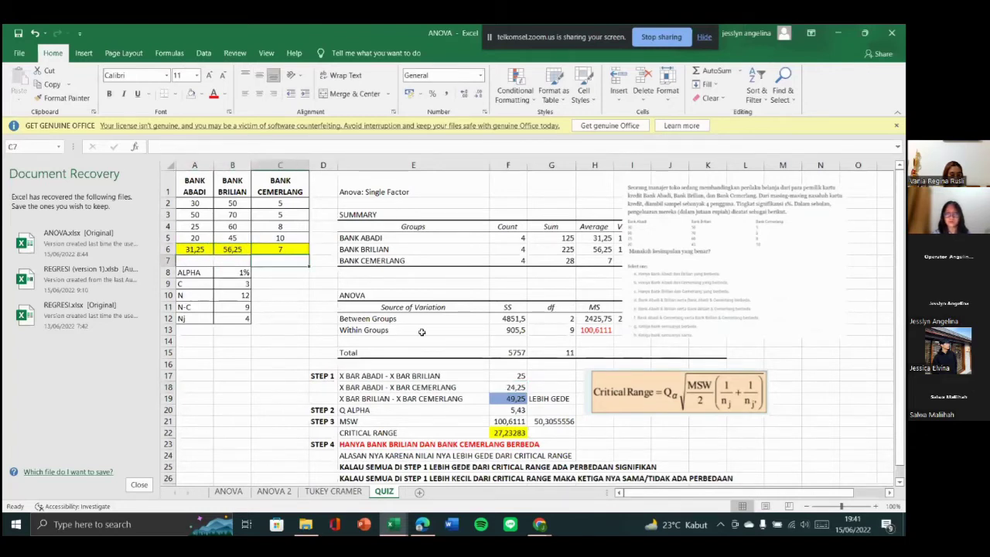
scroll(422, 332, "down", 2)
scroll(403, 340, "up", 2)
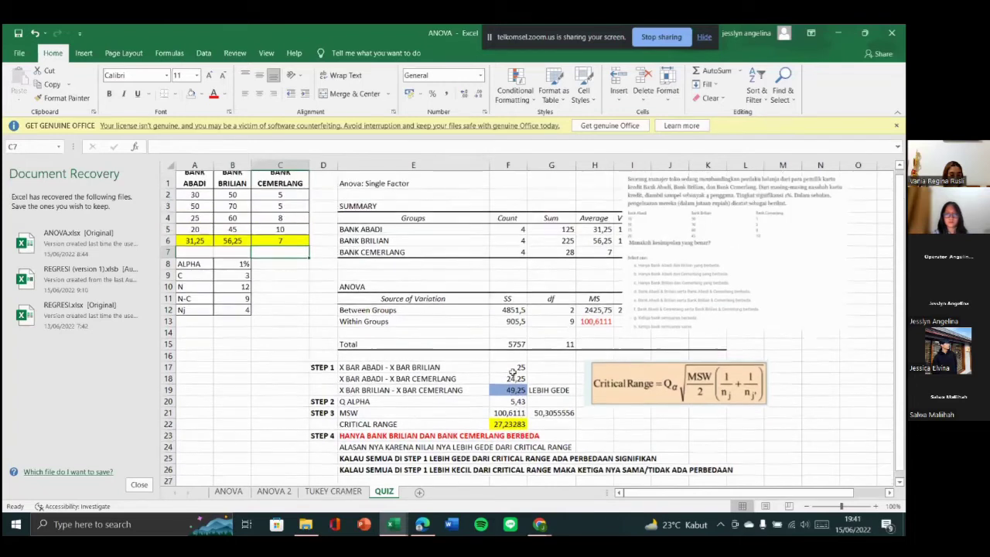
scroll(512, 373, "up", 1)
left_click(524, 401)
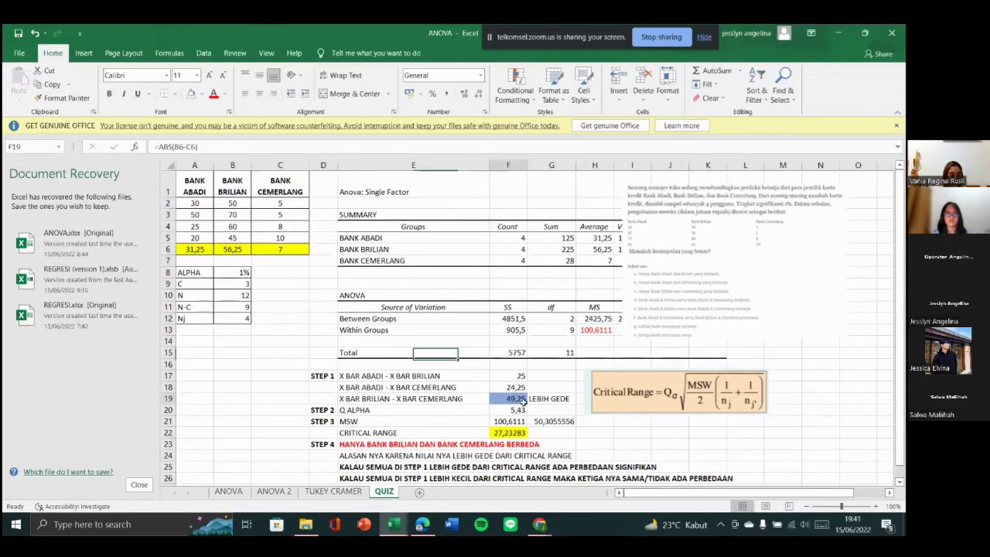
- Review the Step 2 Q ALPHA entry in F20, and open the bookmarked Tukey Q Calculator in a new Chrome tab
left_click(313, 409)
left_click(454, 408)
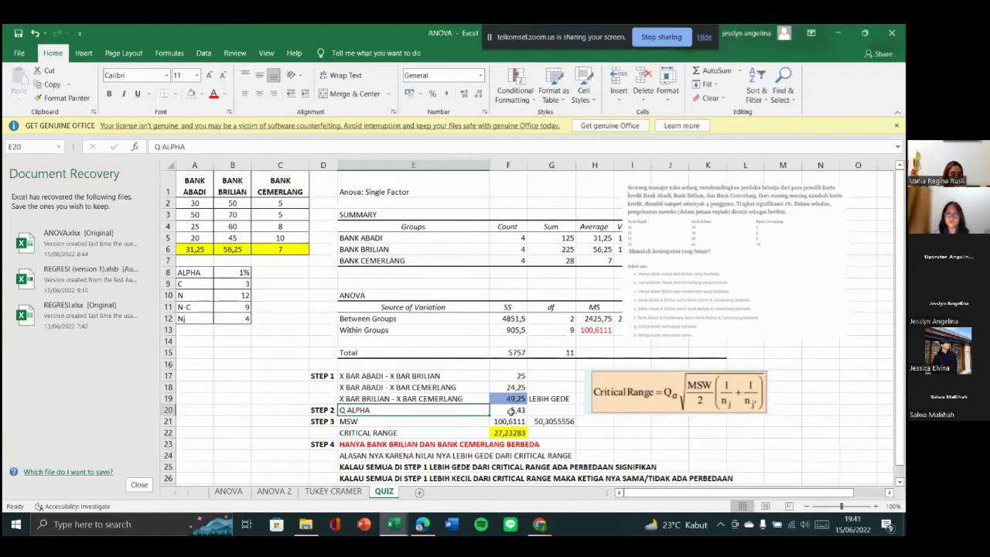
left_click(511, 411)
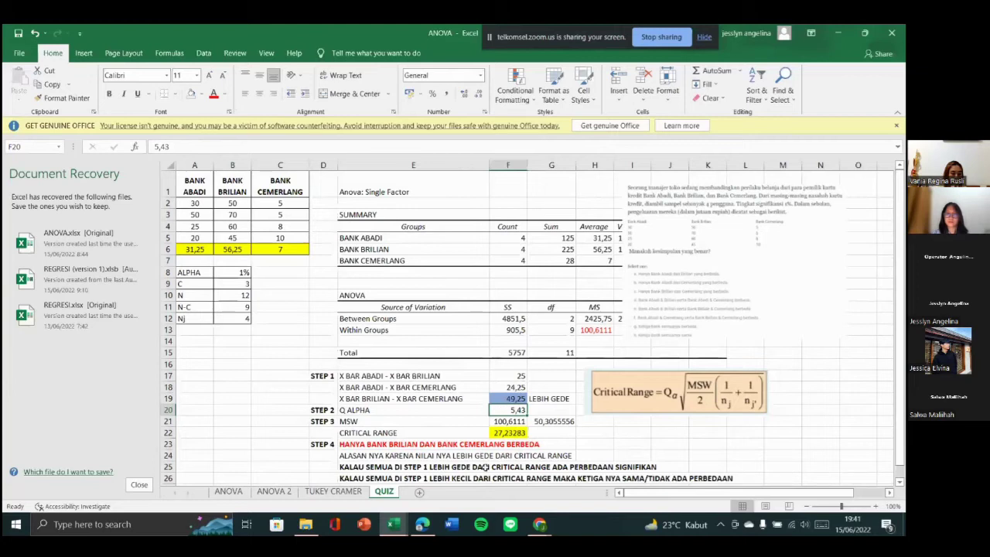
mouse_move(540, 525)
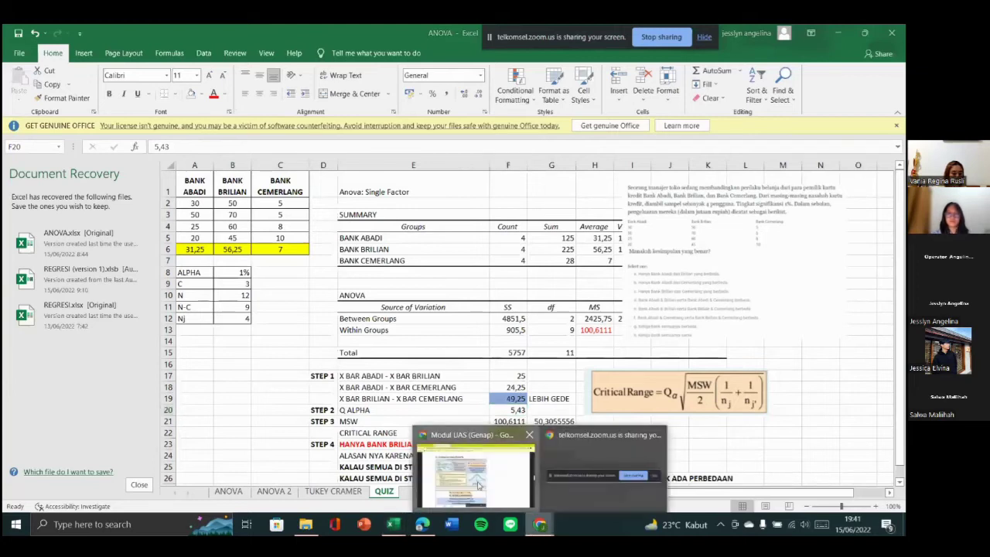
left_click(478, 485)
left_click(760, 33)
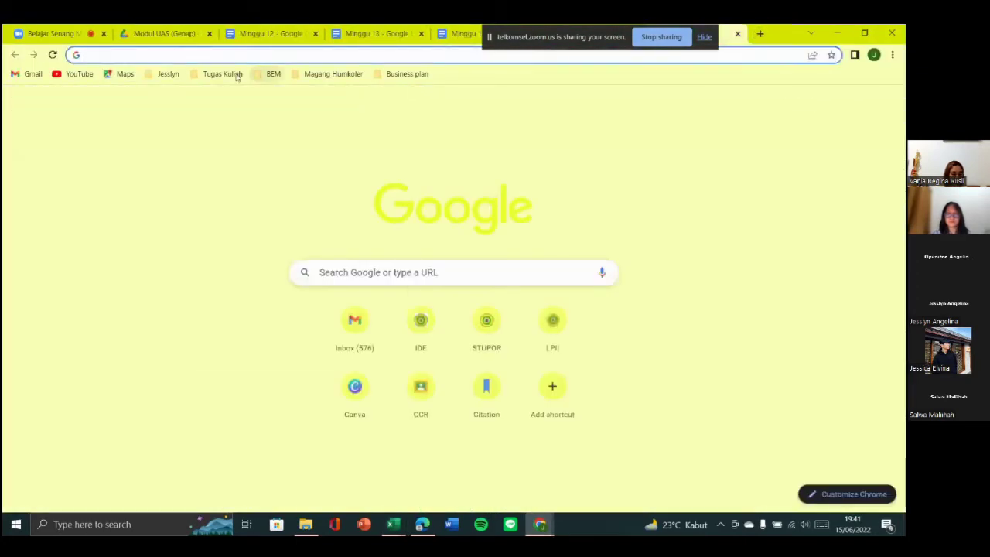
left_click(237, 76)
left_click(246, 228)
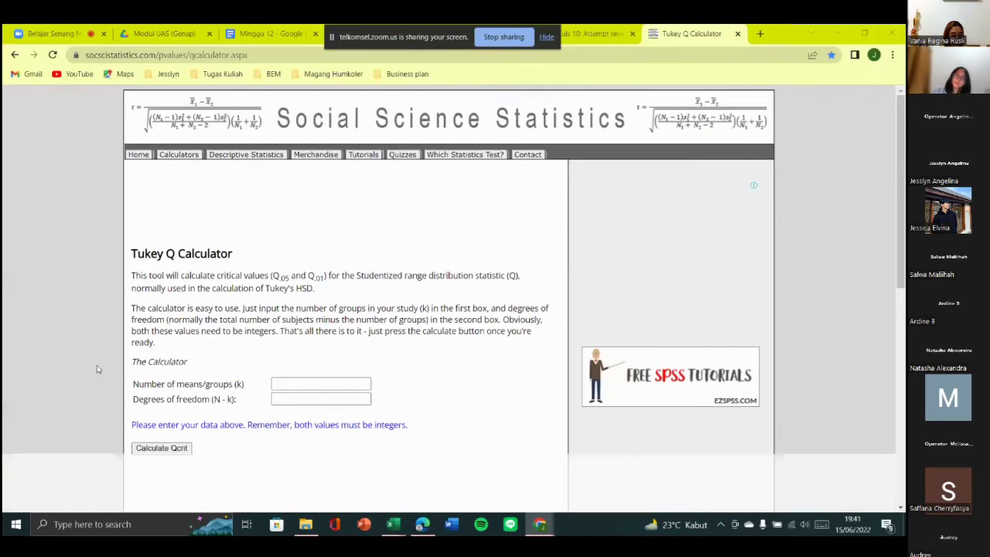
- Calculate the critical Q values for 3 groups and 9 degrees of freedom
left_click(331, 383)
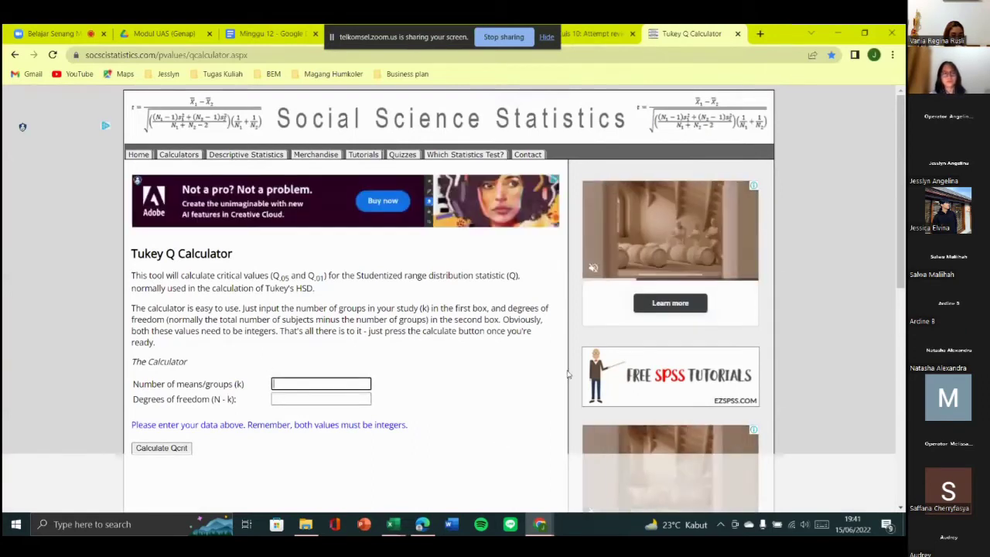
type("3")
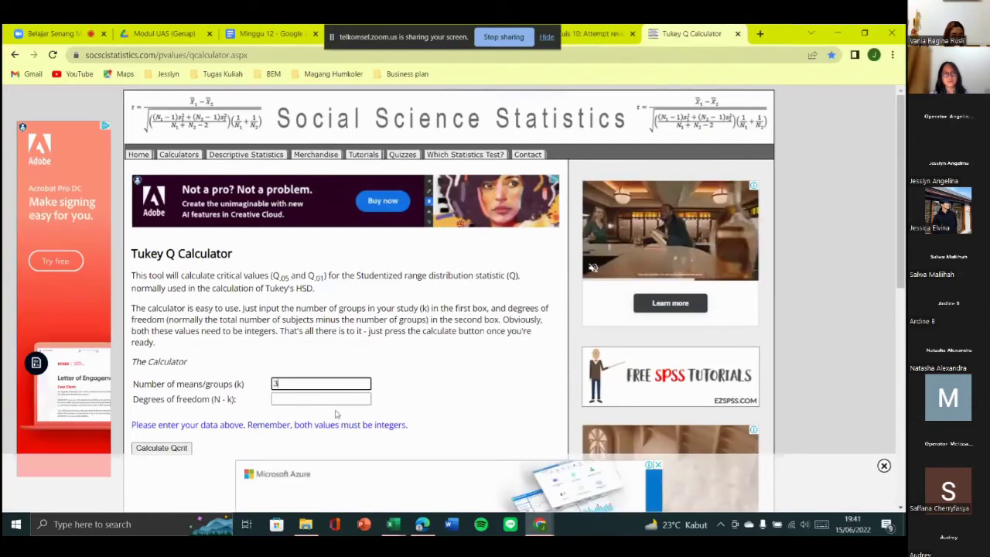
key("Tab")
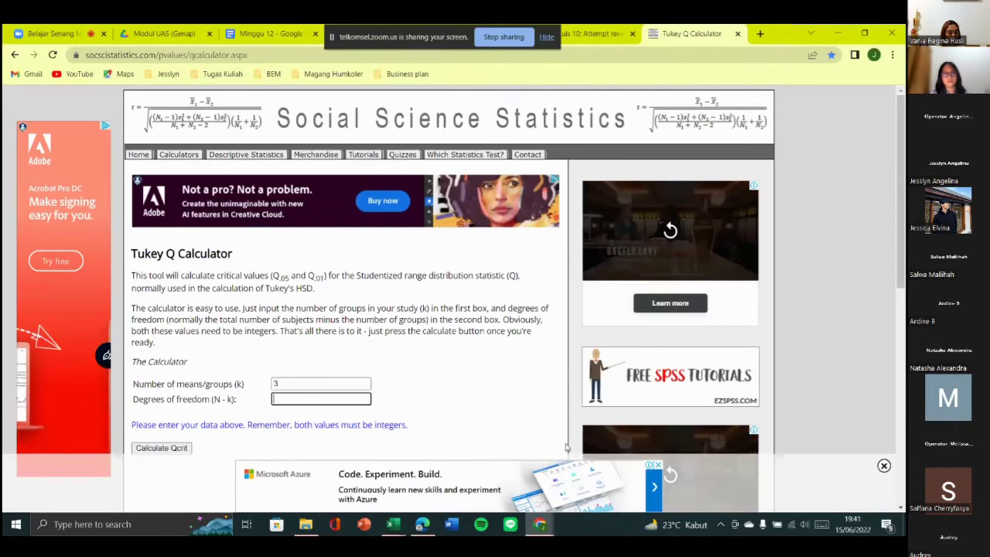
type("9")
scroll(280, 303, "down", 3)
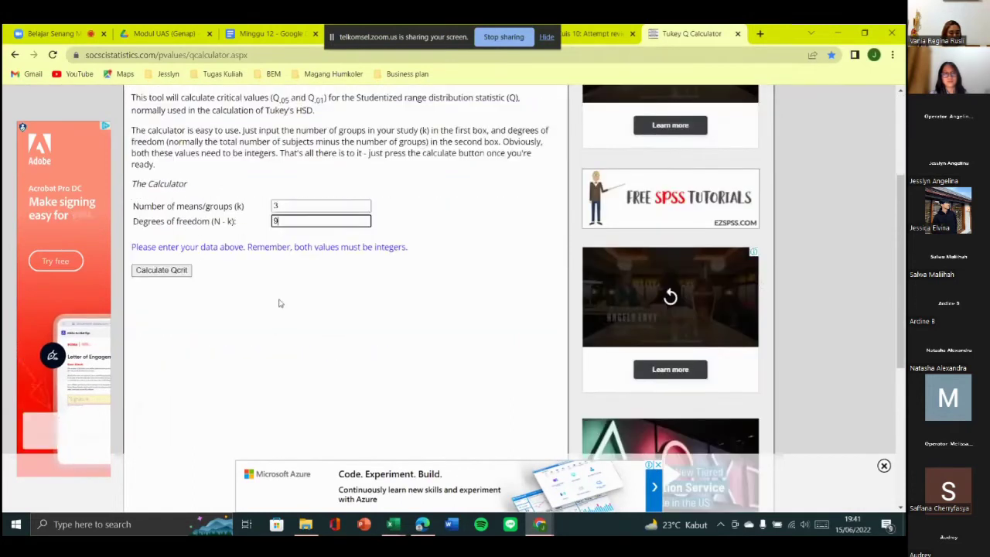
scroll(280, 303, "up", 1)
left_click(333, 294)
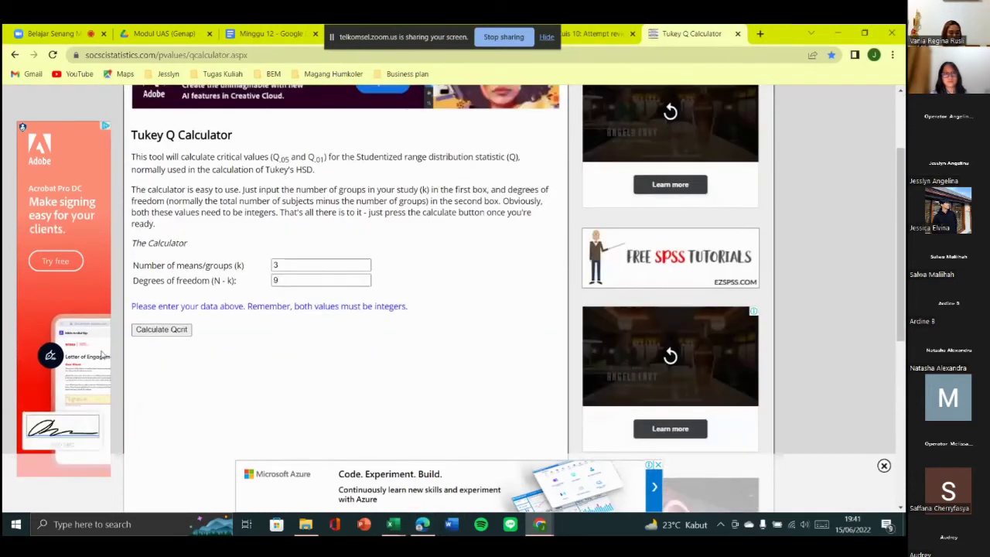
left_click(173, 330)
scroll(563, 438, "down", 1)
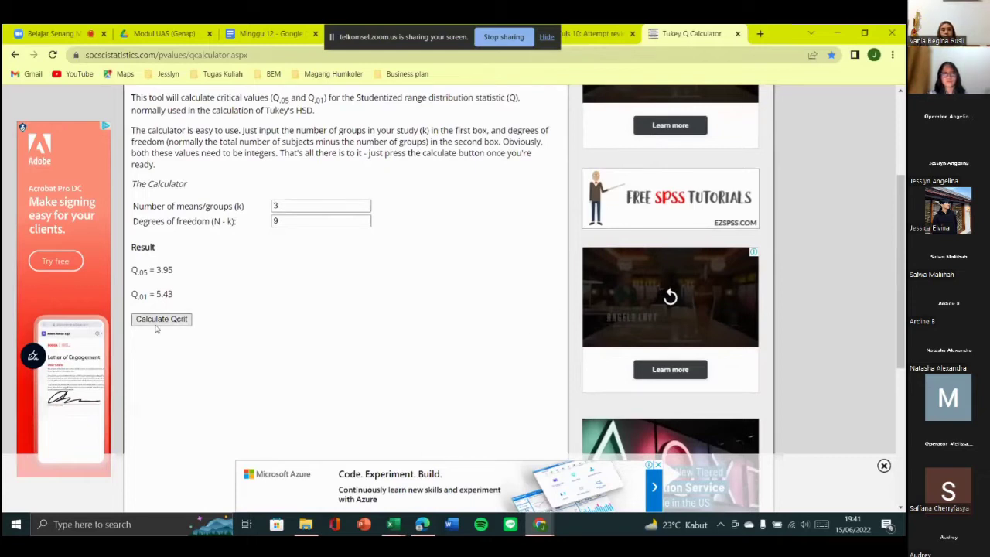
- Read the Q.01 result and compare it with the Q ALPHA row of the ANOVA workbook in Excel
left_click_drag(134, 295, 174, 290)
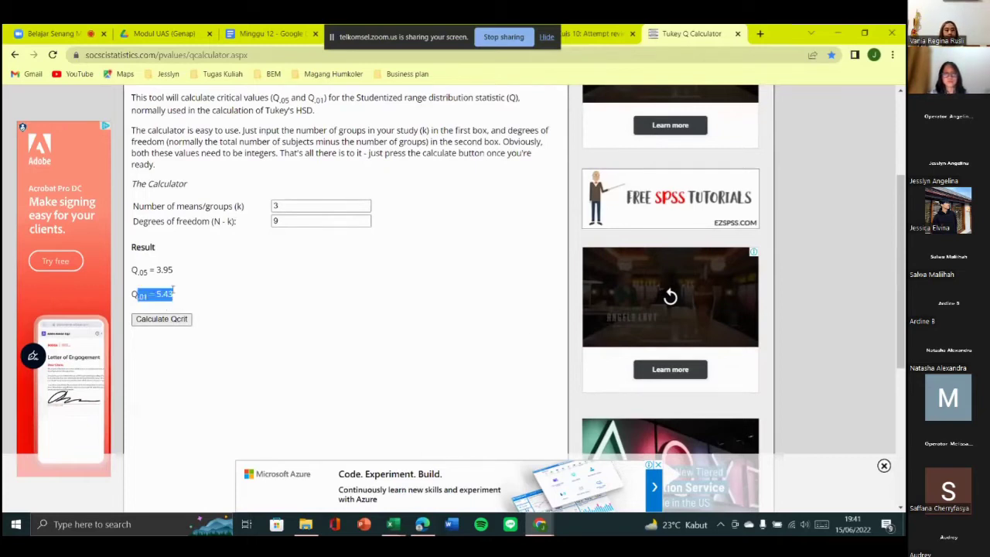
left_click(155, 309)
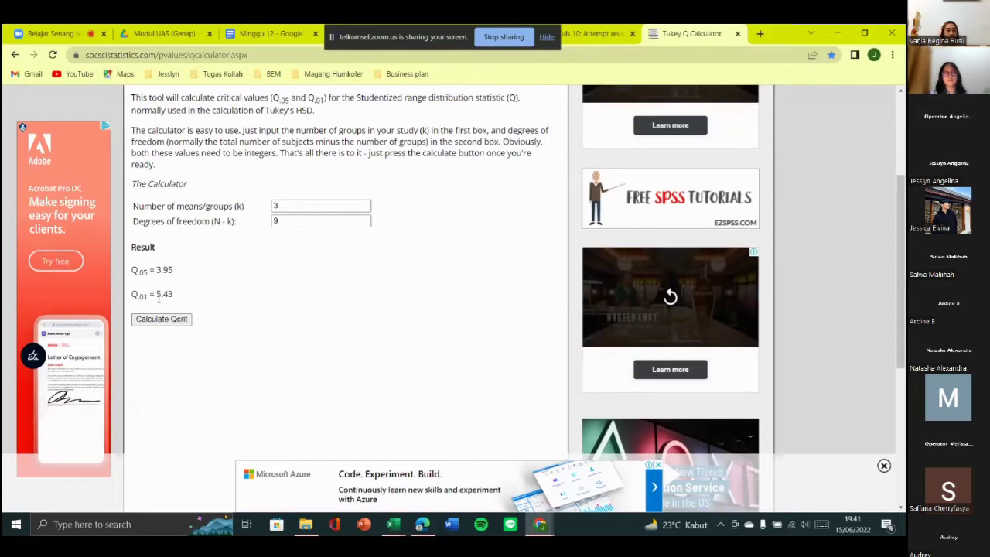
mouse_move(391, 524)
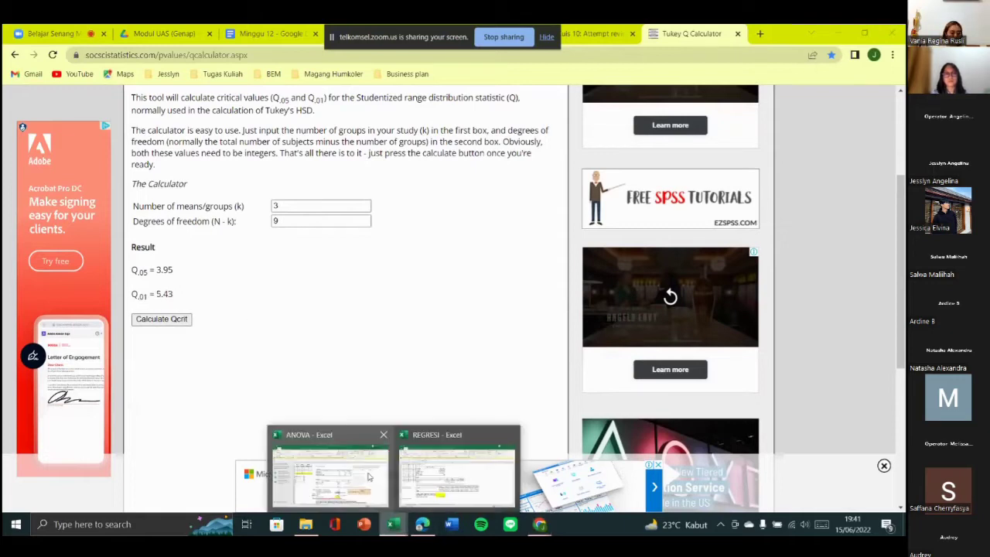
left_click(369, 477)
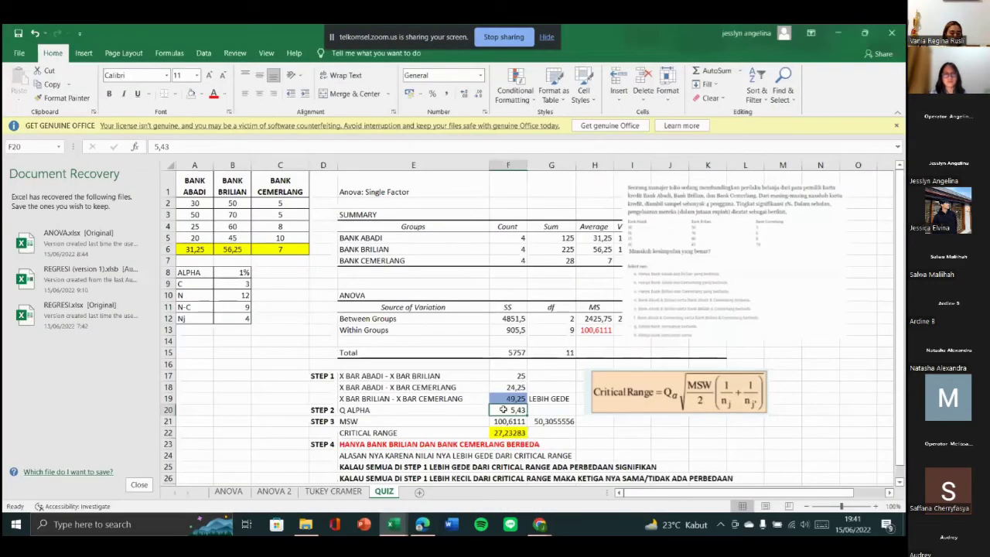
key("Left")
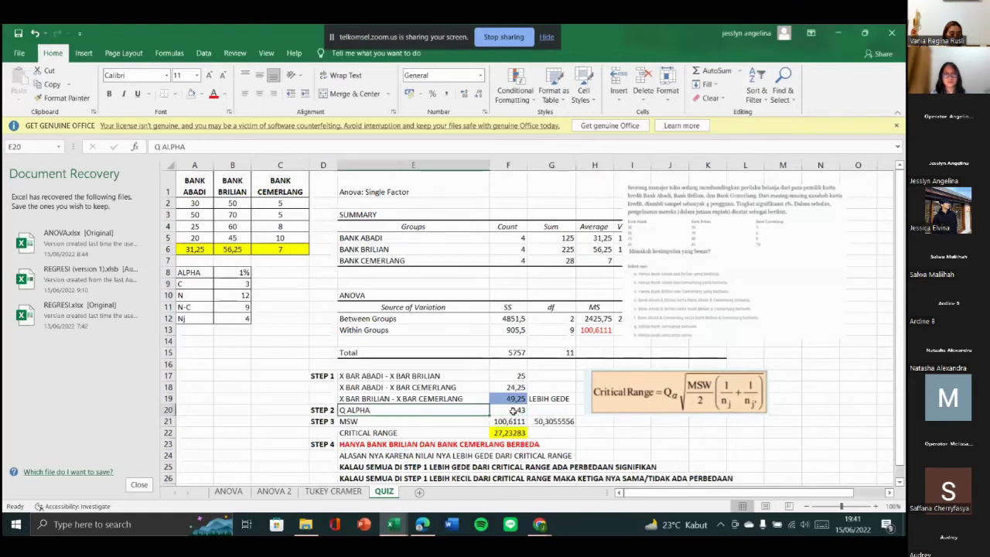
- Examine the Step 3 critical range row alongside the formula picture and locate MSW in the Within Groups row at H13
left_click(328, 421)
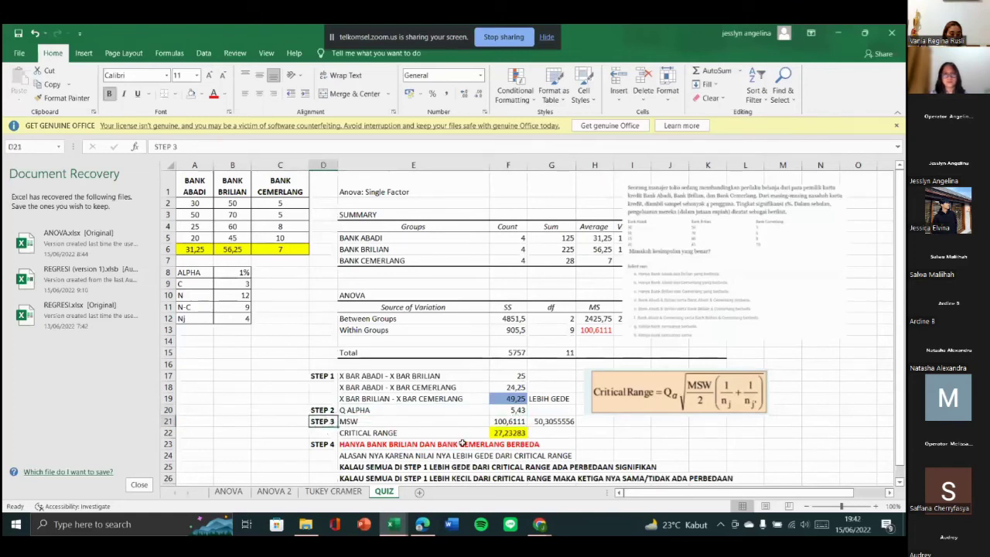
left_click(464, 433)
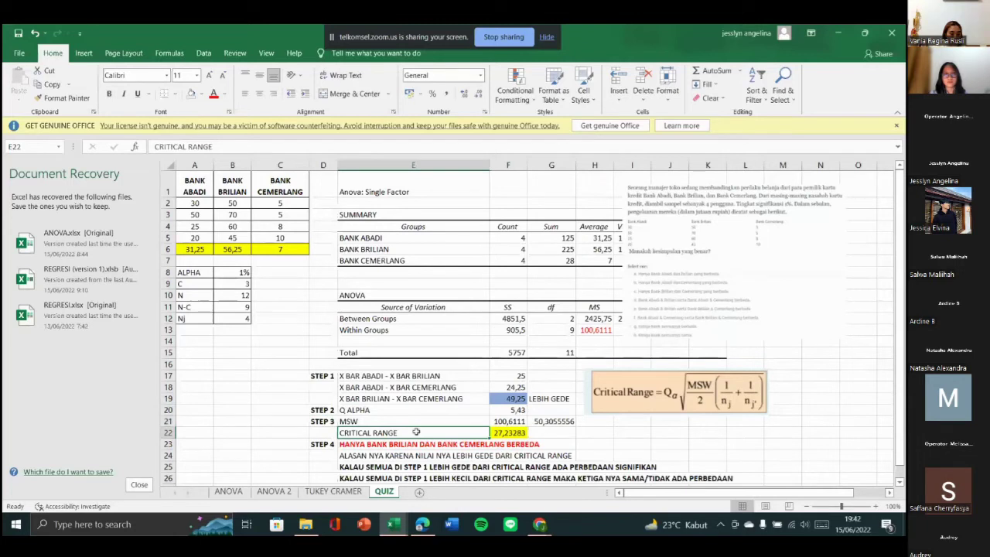
left_click(675, 393)
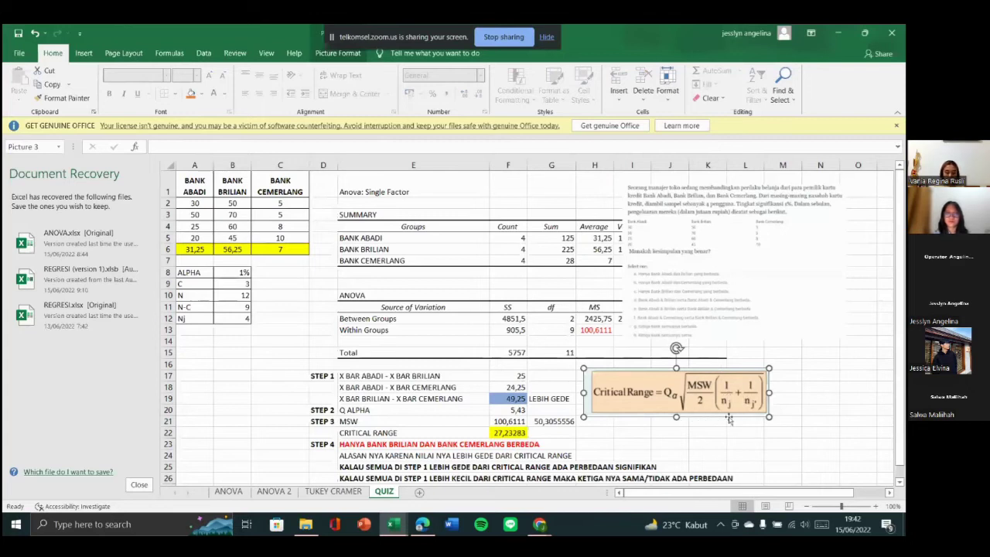
left_click(445, 427)
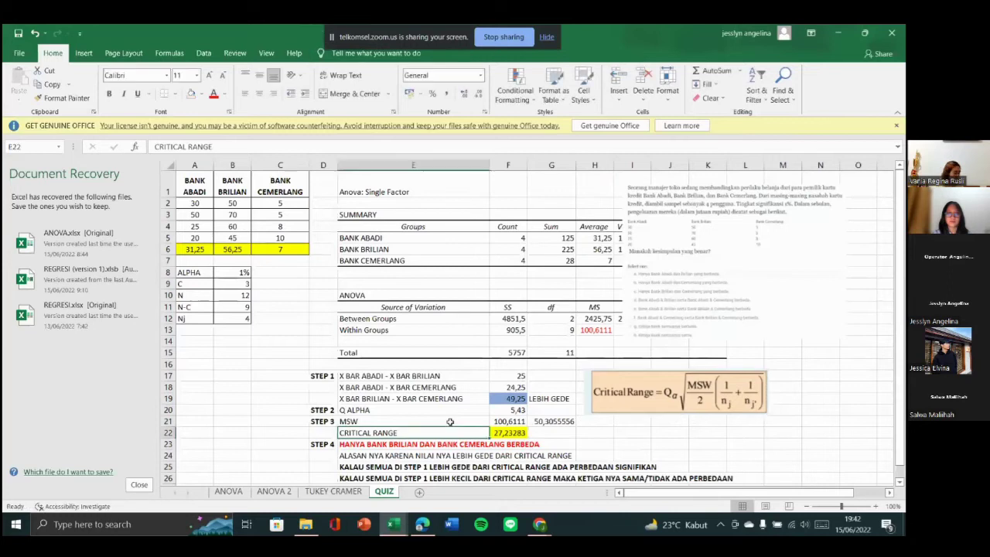
left_click(601, 328)
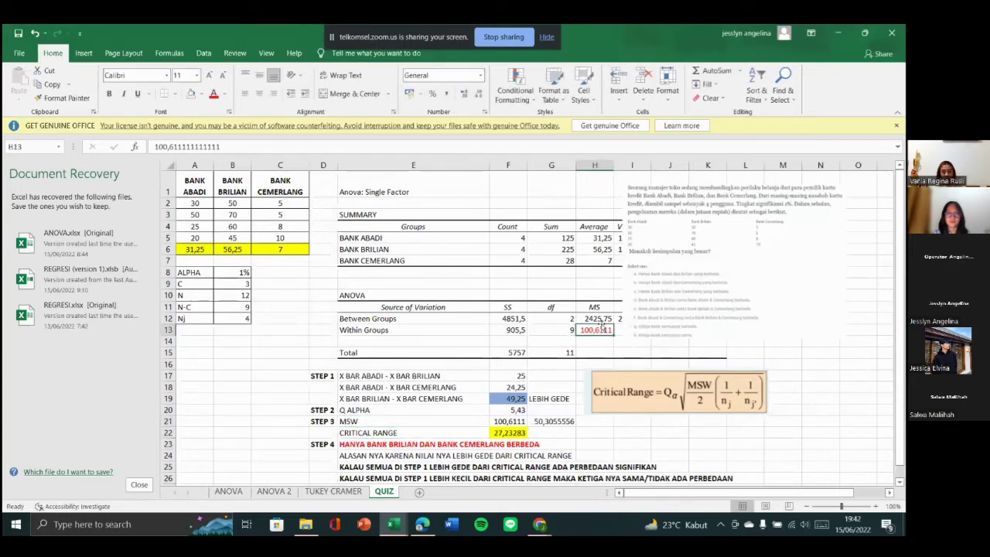
- Examine the Step 3 formulas for MSW in F21, MSW divided by 2 in G21 and the critical range in F22
left_click_drag(317, 419, 583, 442)
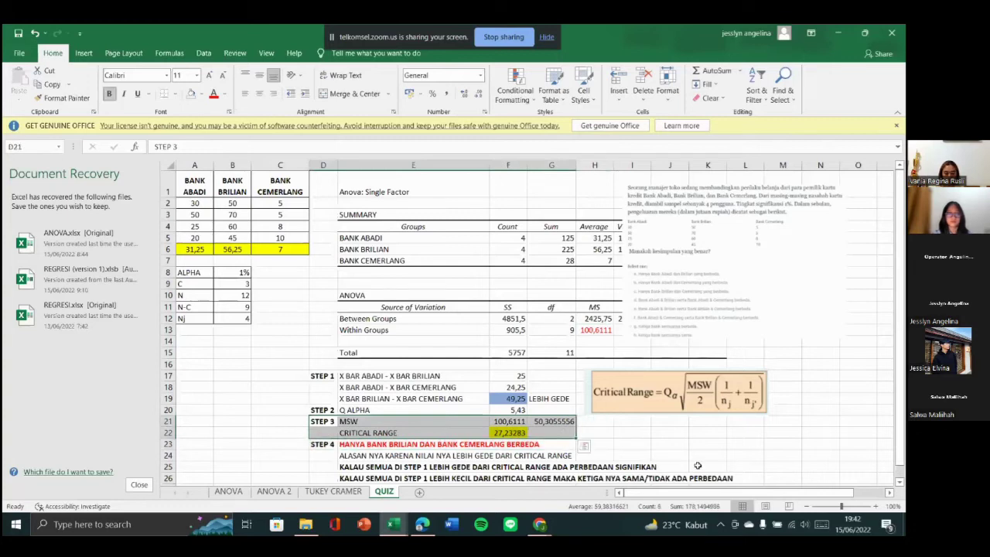
left_click(520, 421)
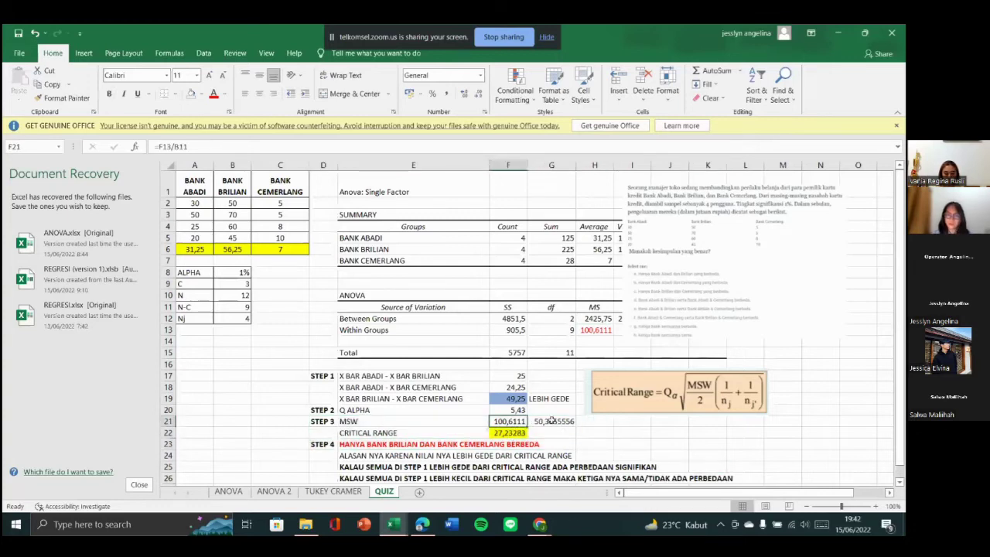
left_click(548, 424)
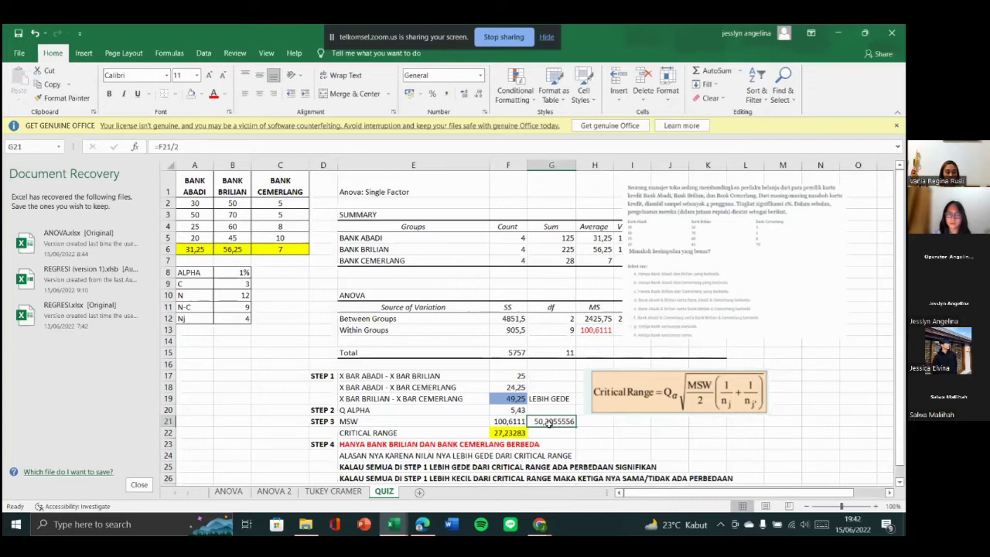
double_click(563, 420)
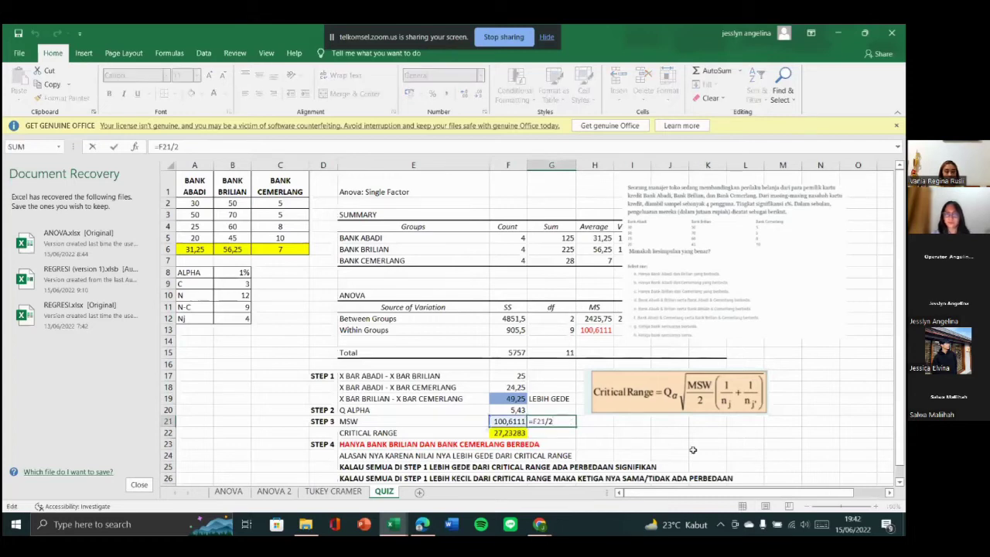
key("Return")
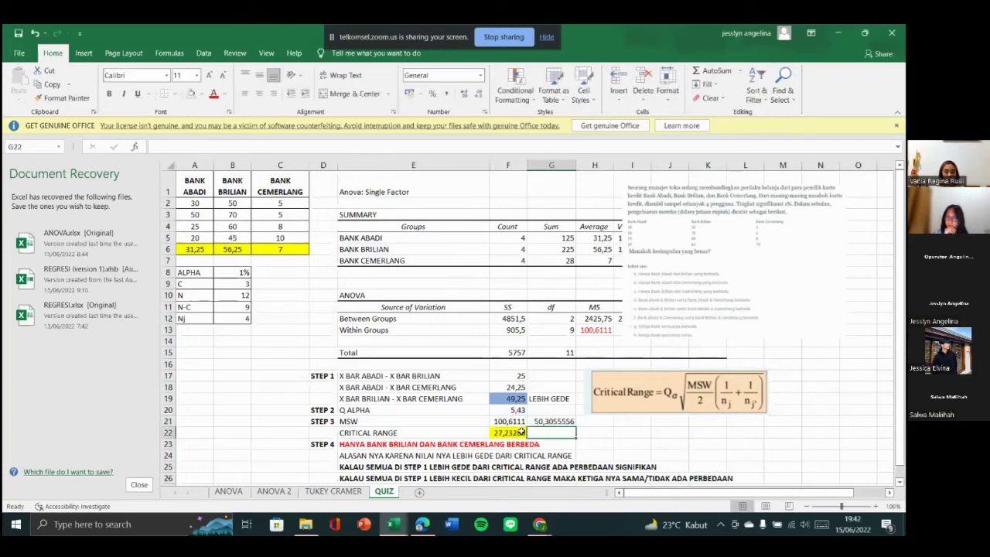
double_click(523, 432)
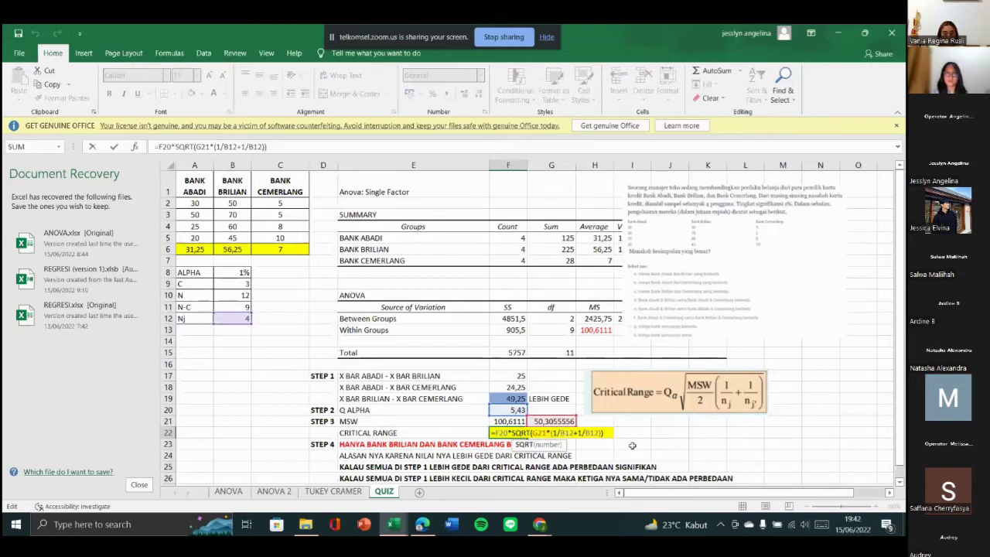
key("Return")
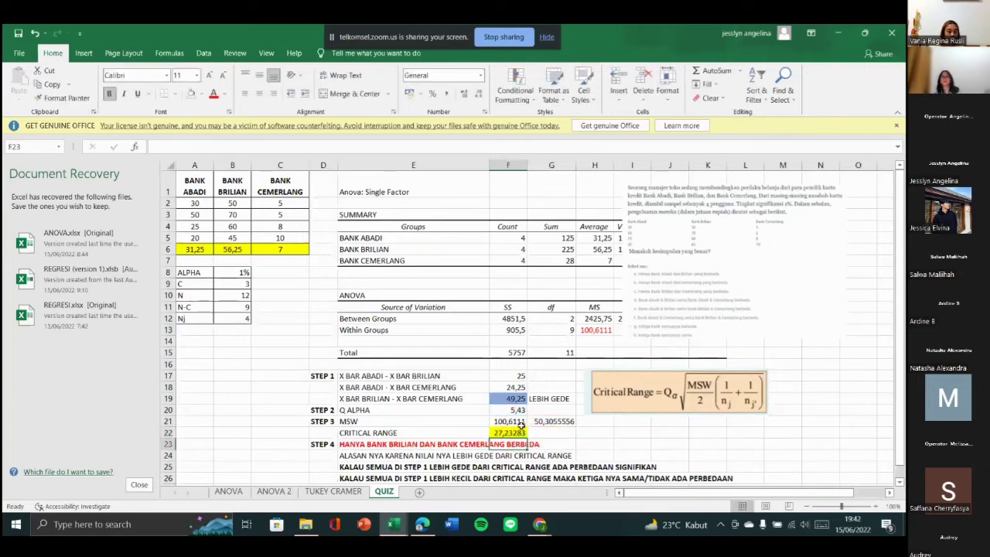
- Compare the critical range in F22 with the three Step 1 mean differences in E17:F19 and read the Step 4 decision rules
left_click(523, 431)
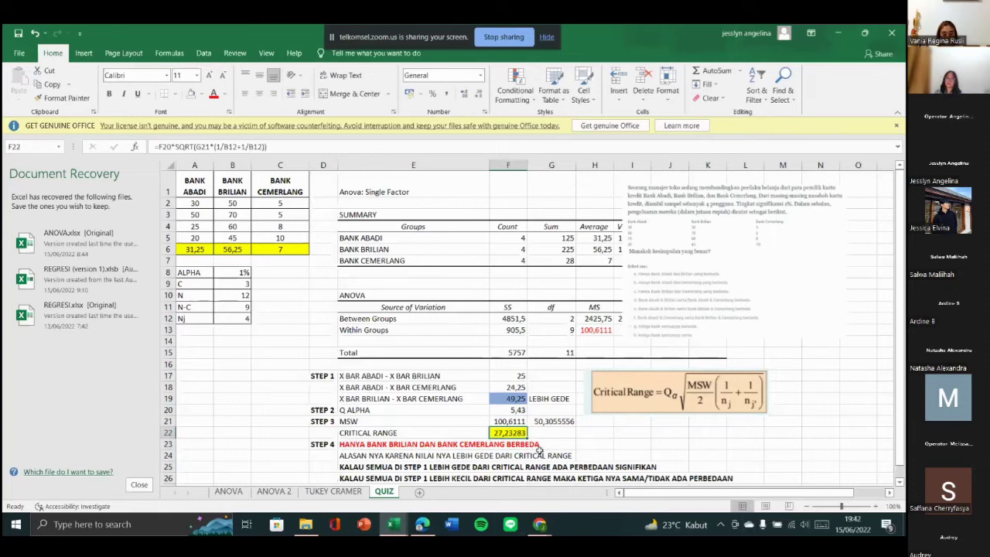
left_click(319, 443)
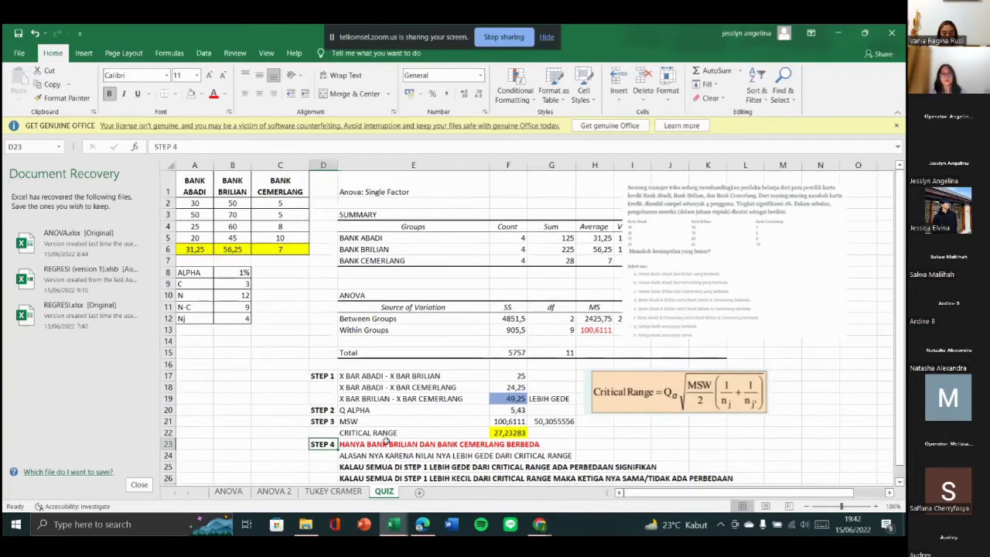
left_click(504, 433)
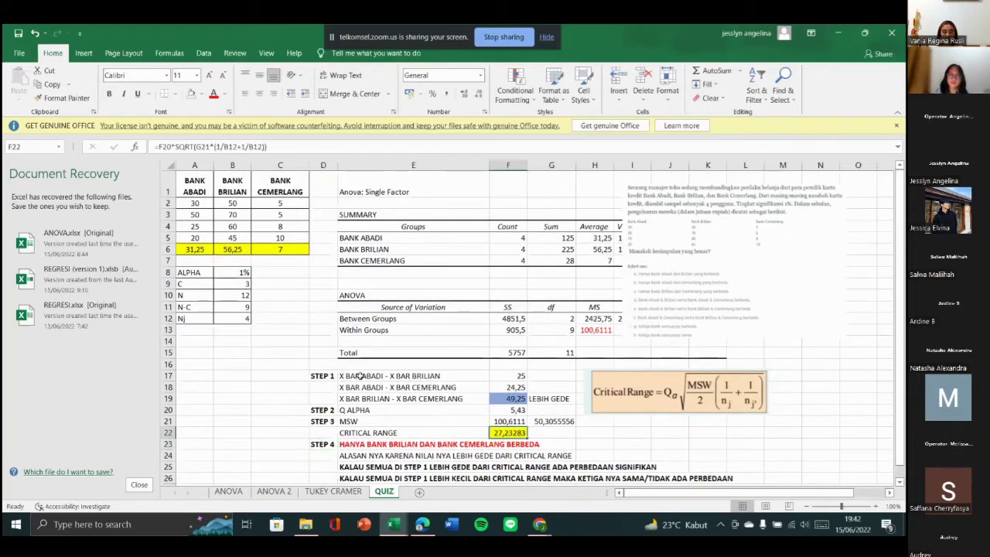
left_click_drag(360, 375, 512, 397)
scroll(590, 428, "down", 1)
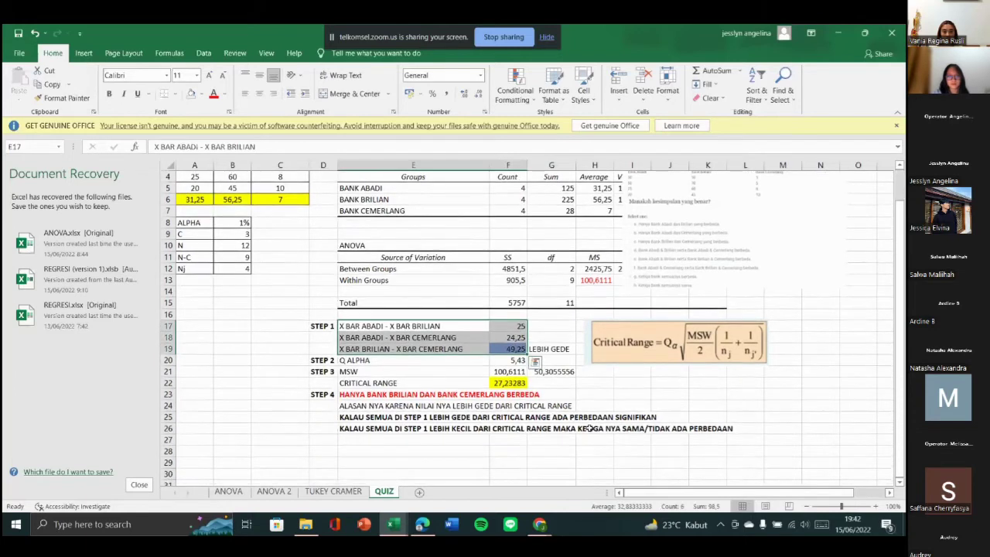
left_click(589, 428)
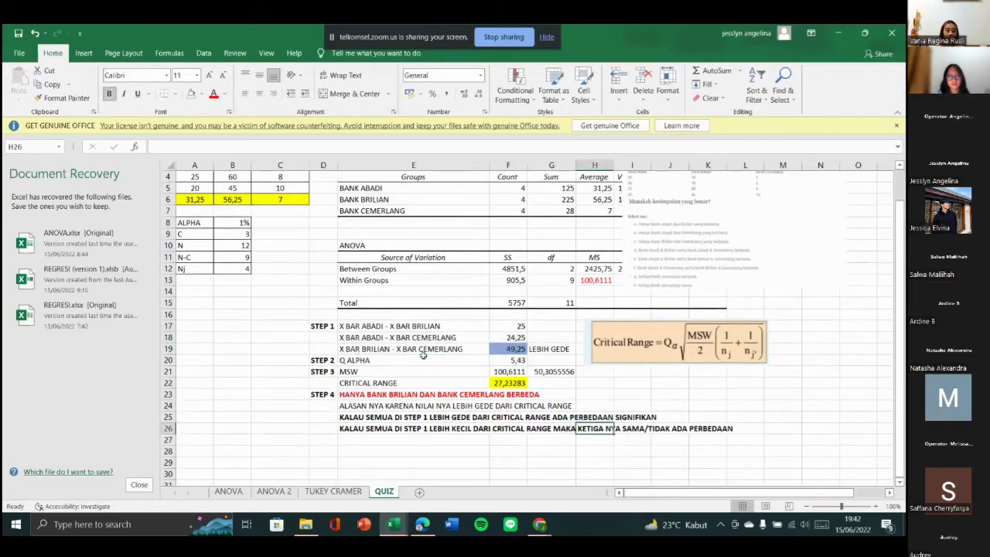
- Check the BRILIAN - CEMERLANG difference in F19 against the critical range, the Step 4 conclusion in E23 and the ABADI - BRILIAN difference in F17
left_click(507, 350)
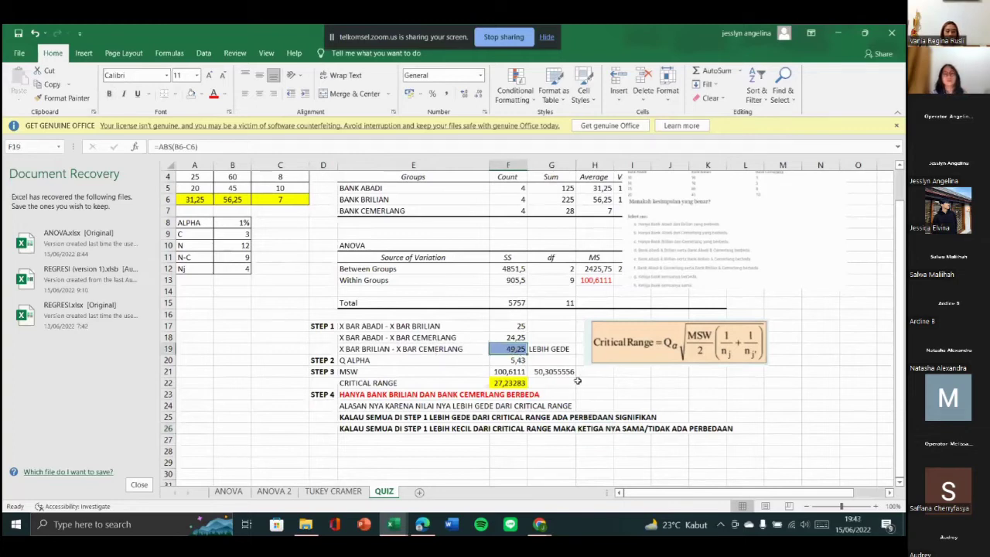
left_click(513, 395)
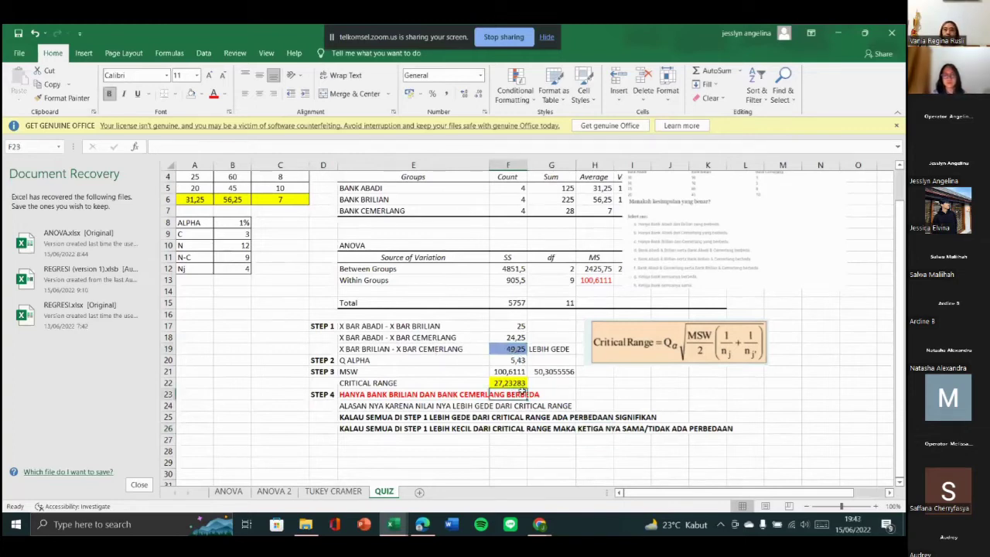
left_click(497, 352)
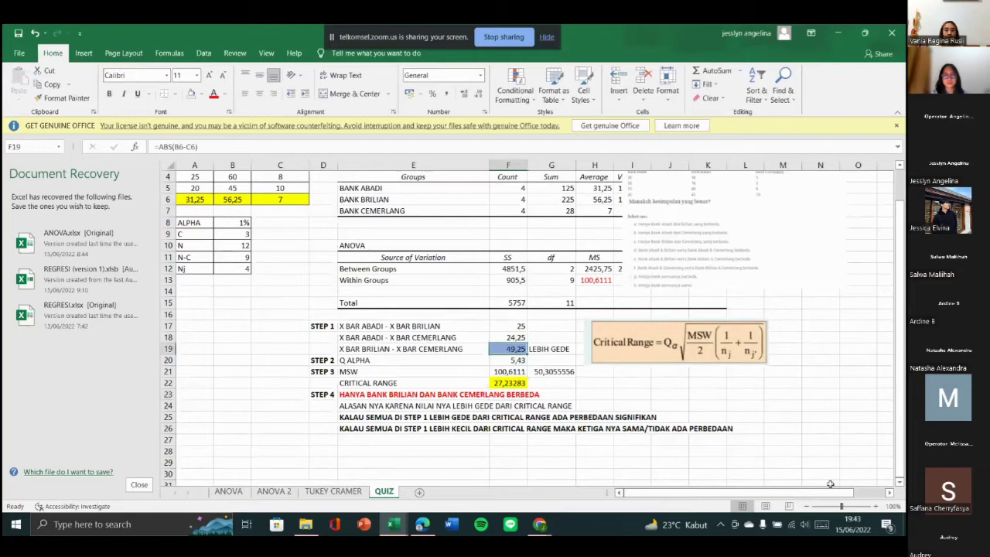
left_click(352, 394)
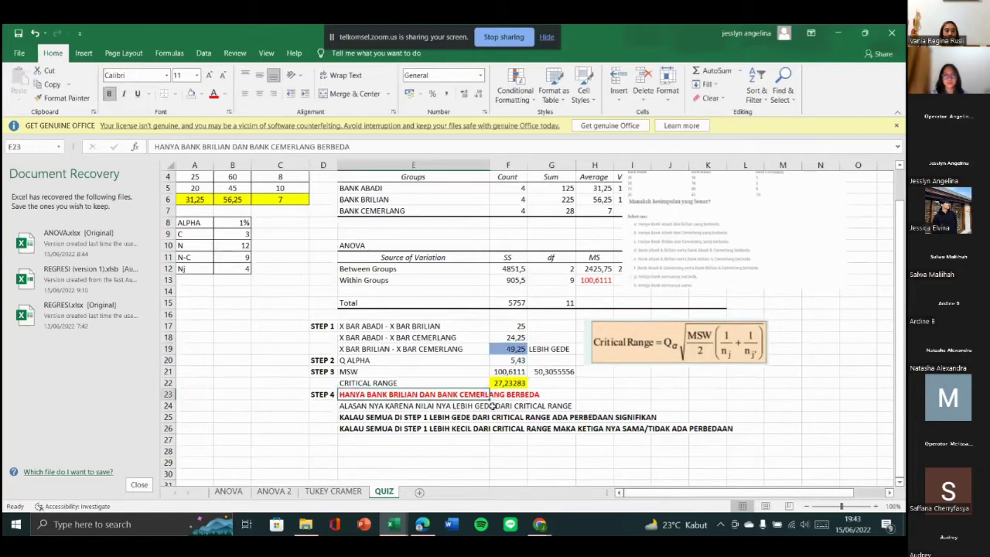
left_click(642, 409)
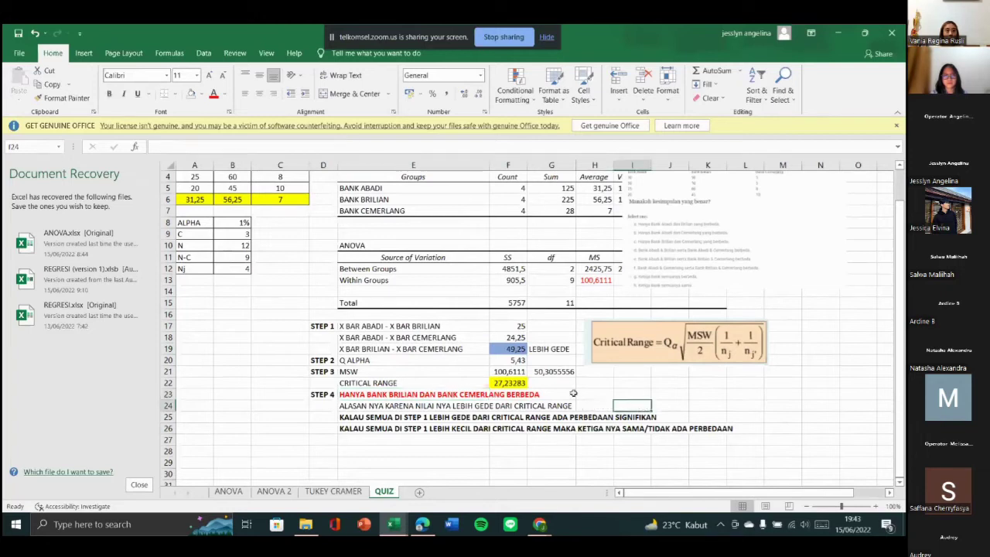
left_click(523, 327)
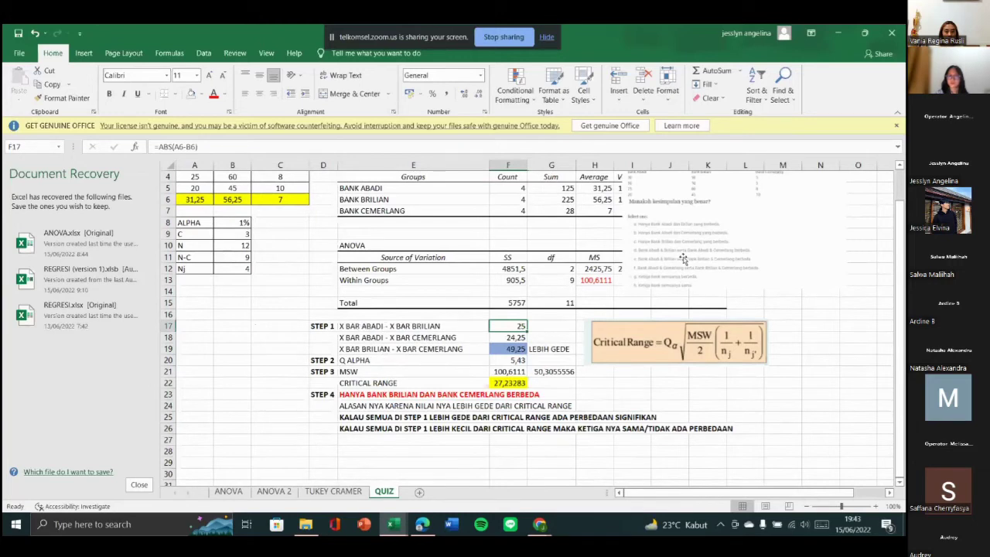
- Move the quiz question picture over the ANOVA tables and enlarge it until its answer options are readable
left_click(684, 261)
scroll(677, 393, "up", 1)
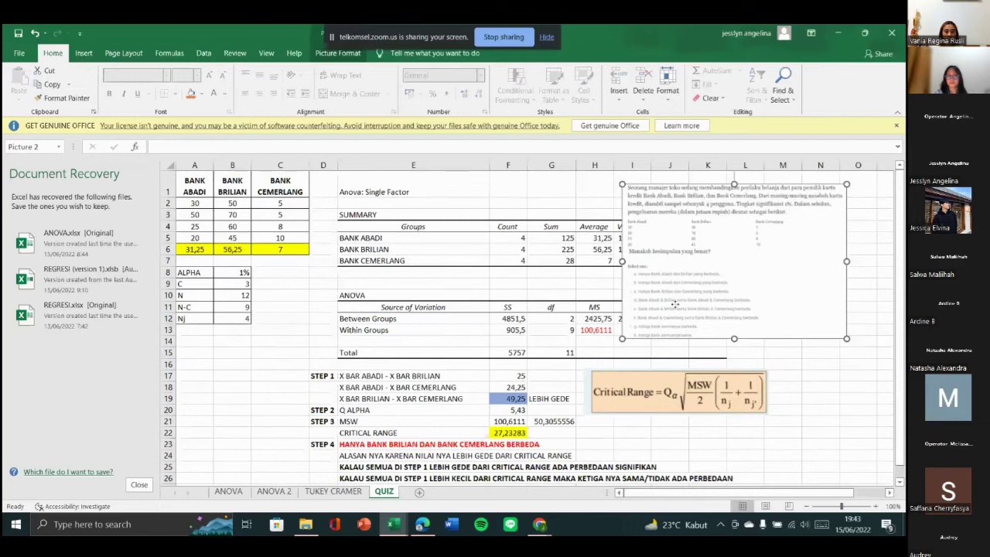
left_click_drag(676, 309, 376, 318)
left_click_drag(546, 345, 644, 415)
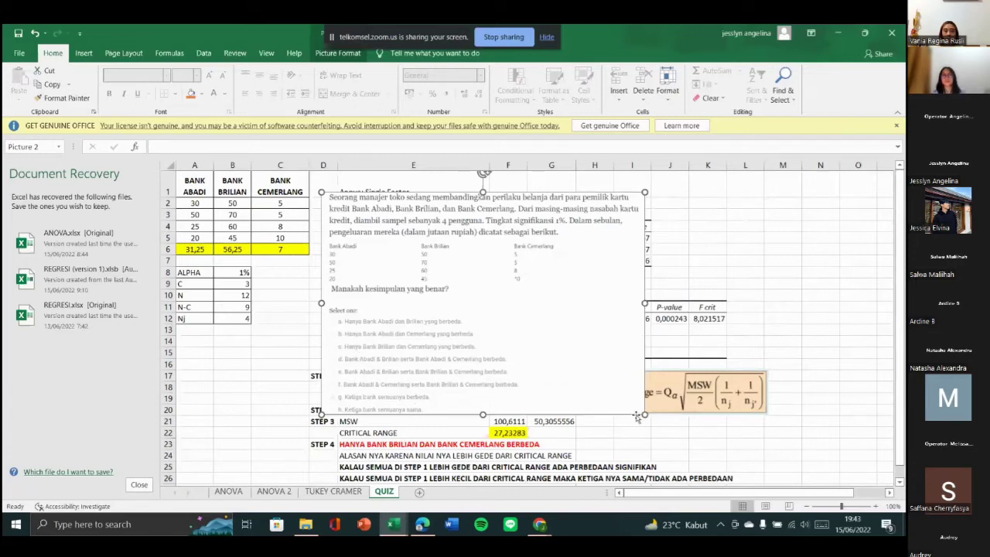
left_click_drag(646, 415, 686, 443)
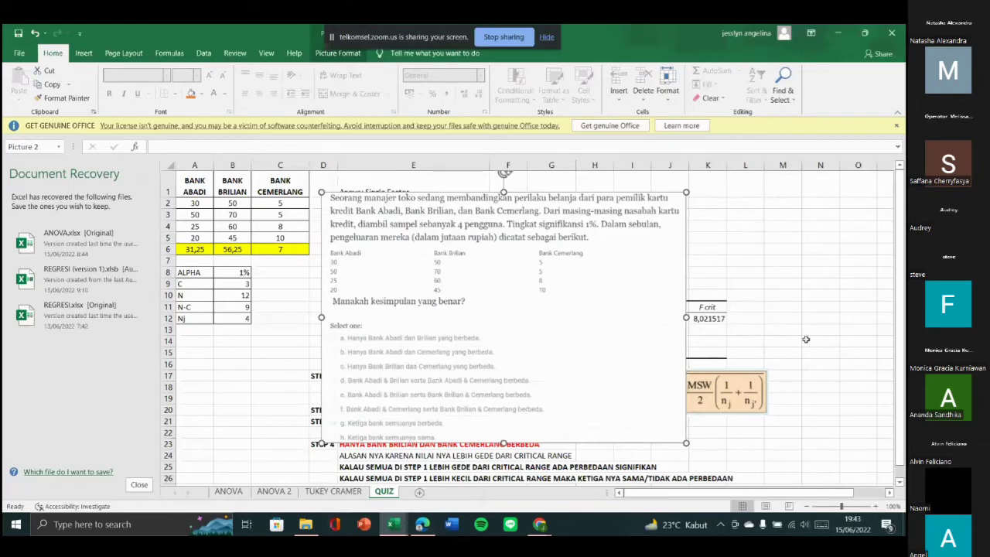
- Read the picture's answer options, shift it towards the critical range formula and shrink it slightly
scroll(753, 366, "down", 1)
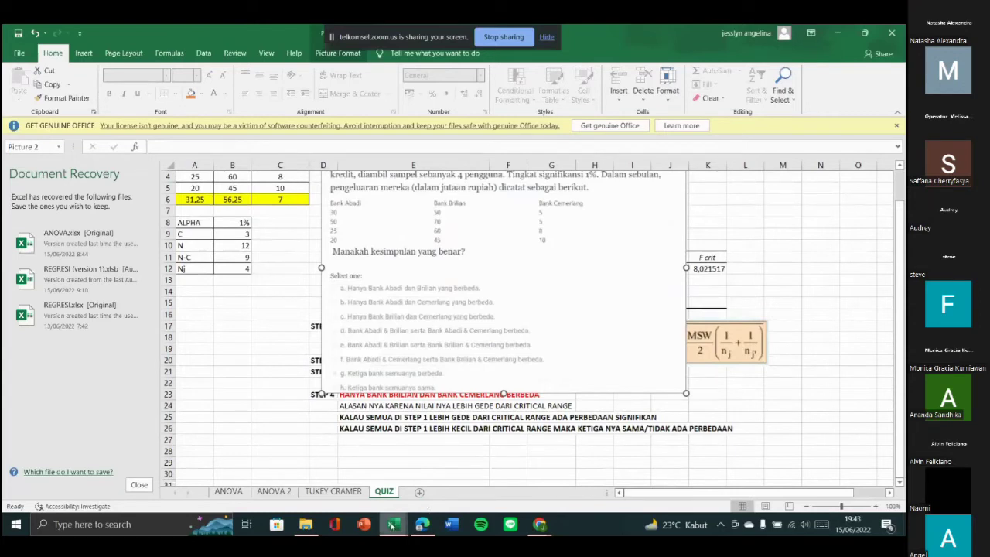
mouse_move(398, 523)
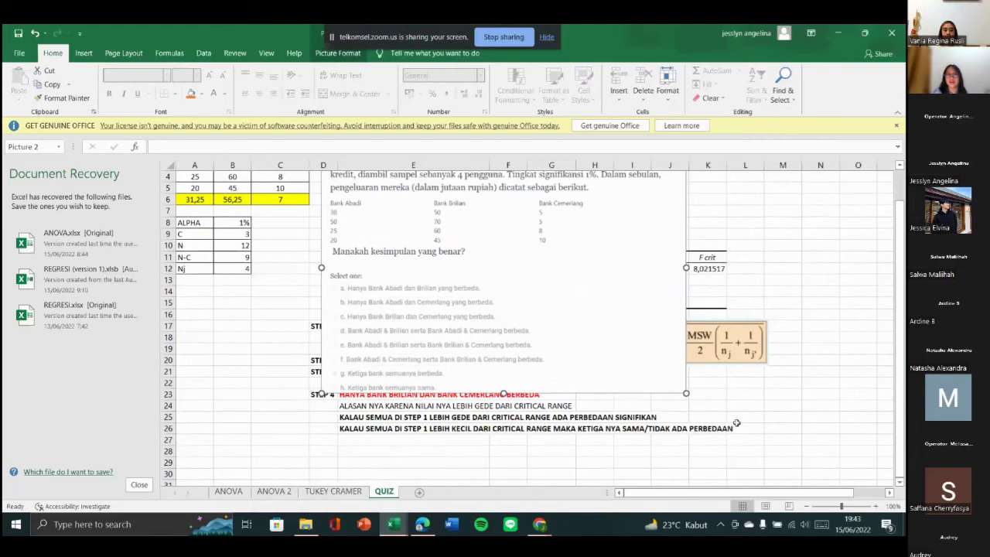
scroll(720, 367, "up", 1)
left_click(817, 386)
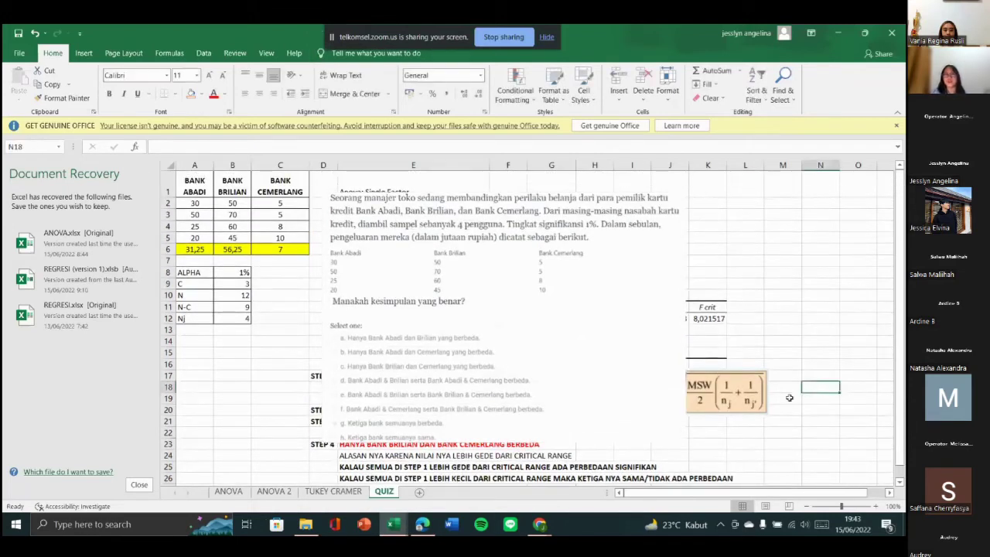
left_click_drag(613, 409, 713, 372)
left_click_drag(770, 427, 741, 407)
- Switch to Chrome and view section V, Regresi Linear Sederhana, on page 11 of the Modul StatBis (UAS) PDF
mouse_move(539, 525)
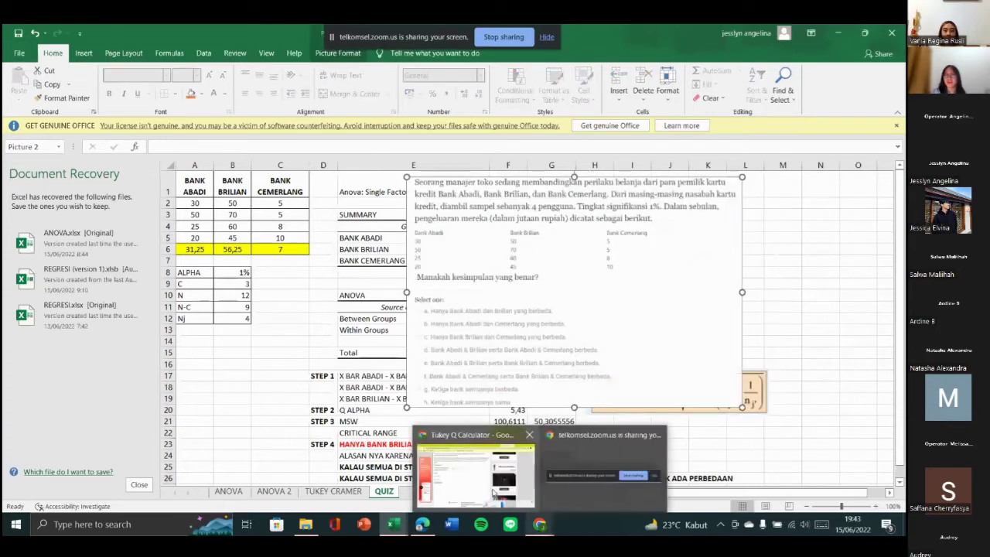
left_click(493, 494)
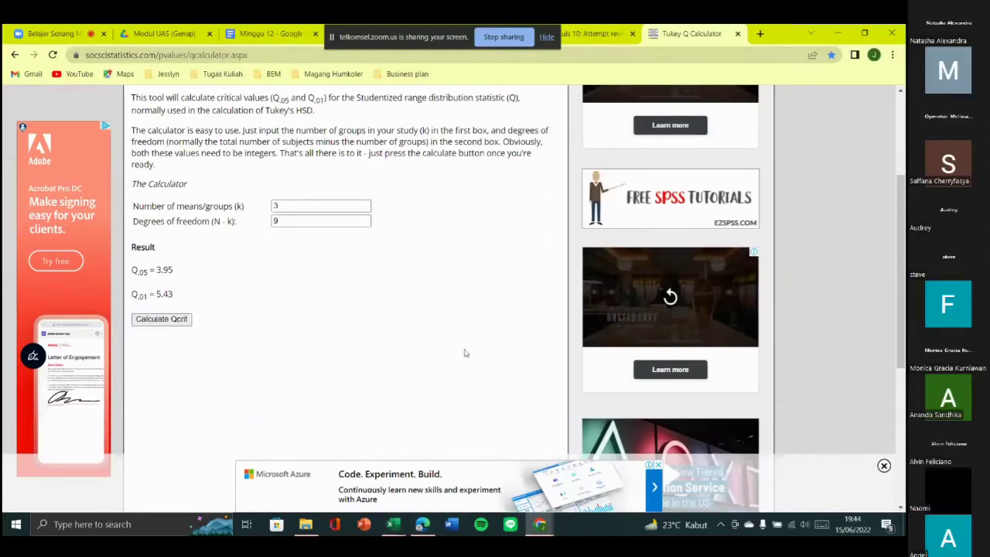
scroll(474, 350, "up", 1)
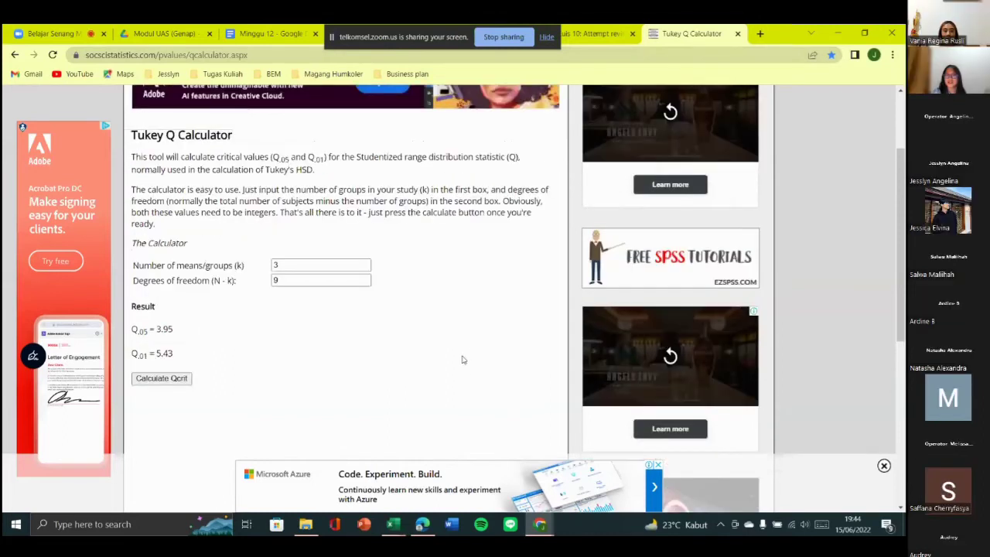
scroll(463, 360, "up", 1)
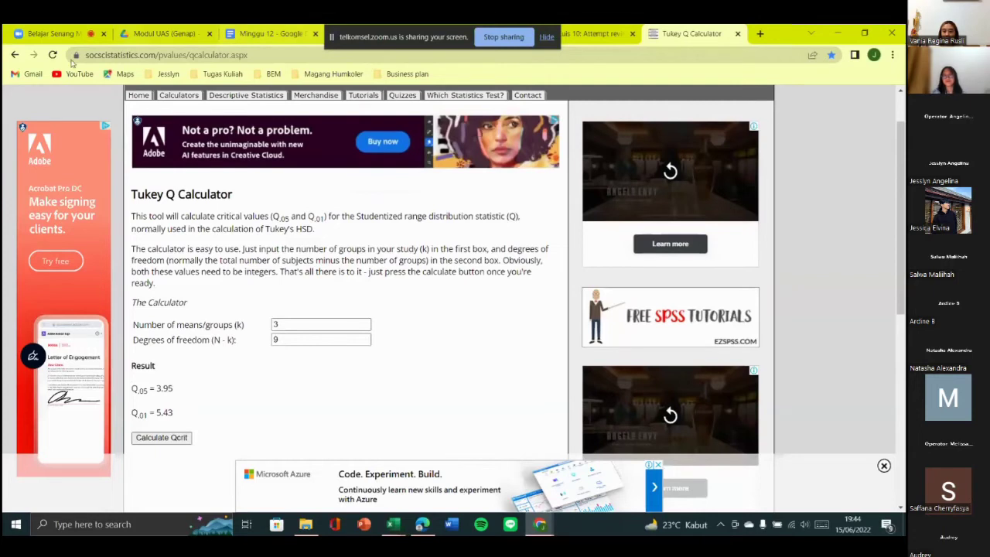
left_click(155, 36)
scroll(450, 352, "down", 15)
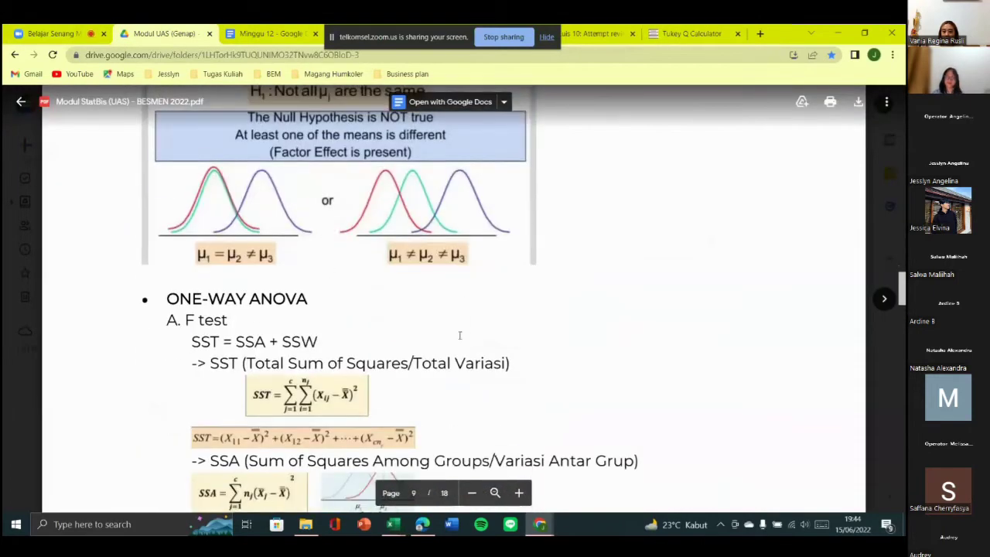
scroll(450, 352, "down", 8)
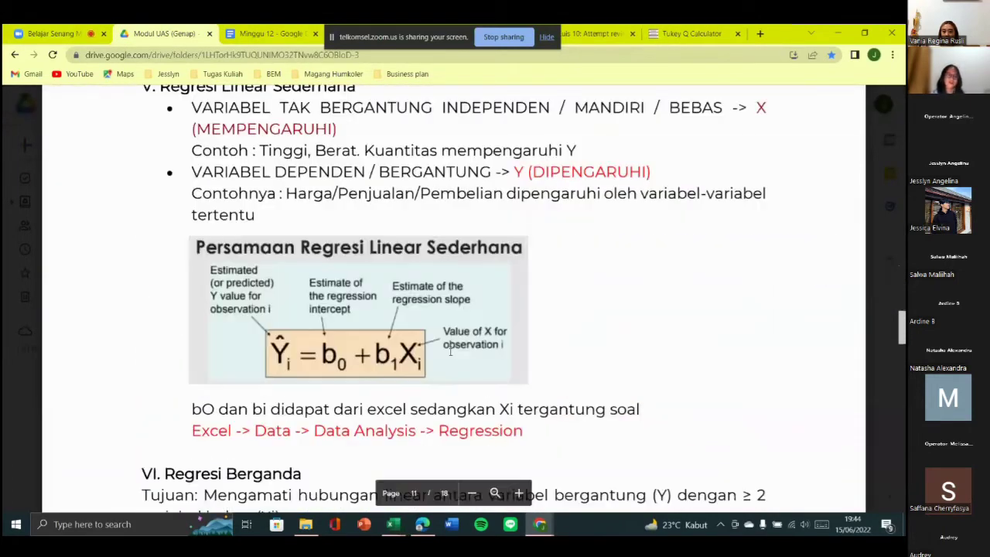
scroll(719, 383, "up", 1)
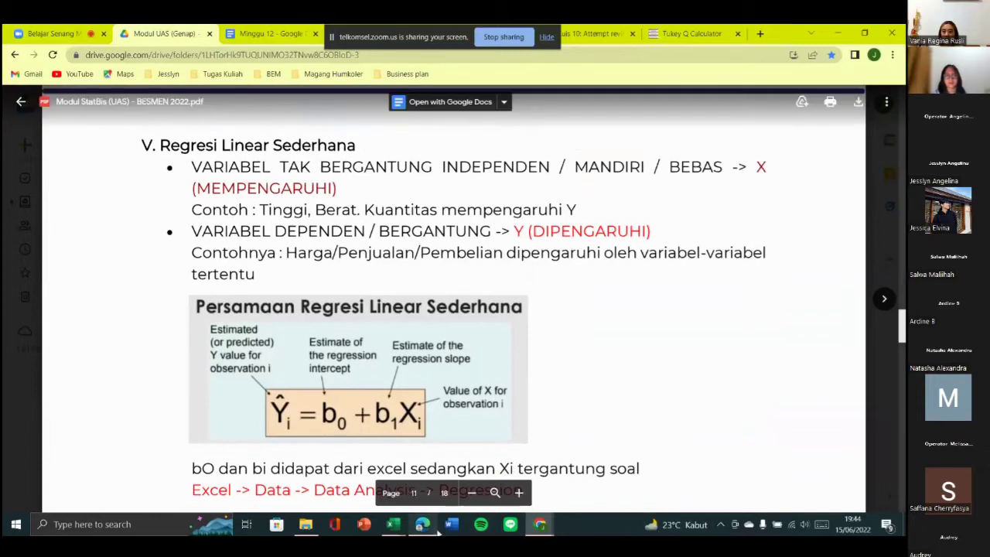
left_click(495, 492)
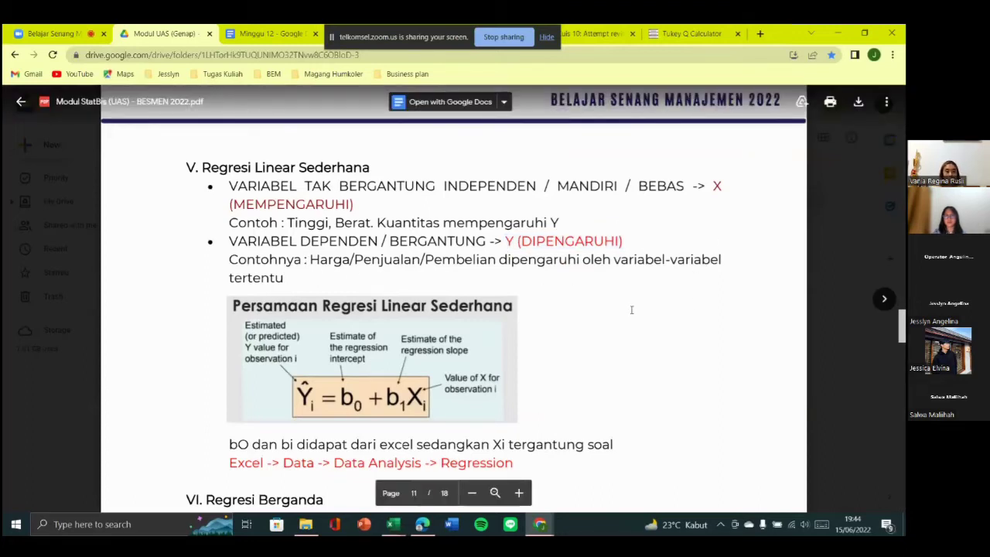
scroll(570, 353, "down", 1)
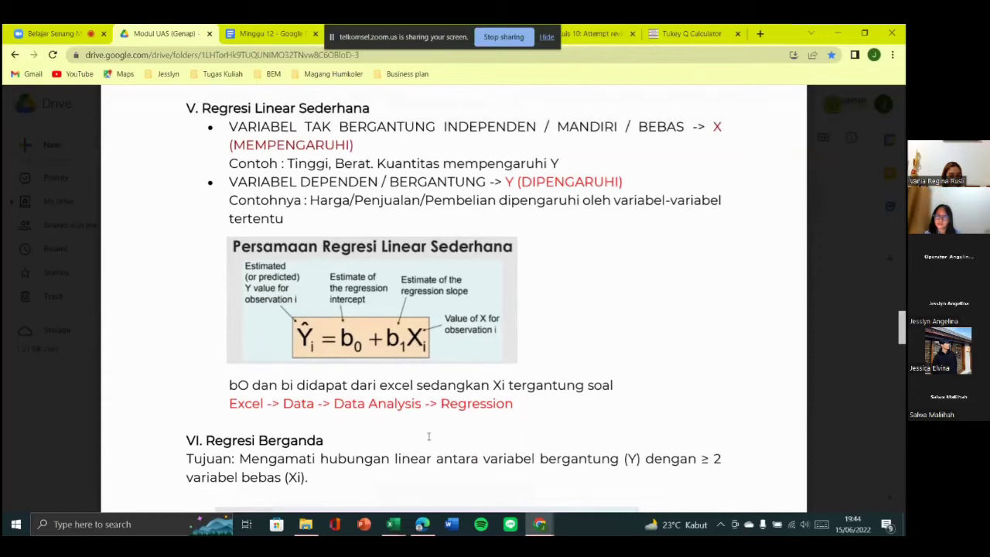
- Switch to the regression workbook in Excel, show the regresi sederhana sheet and examine its Usia (X) and Harga (Y) columns
left_click(393, 524)
left_click(462, 460)
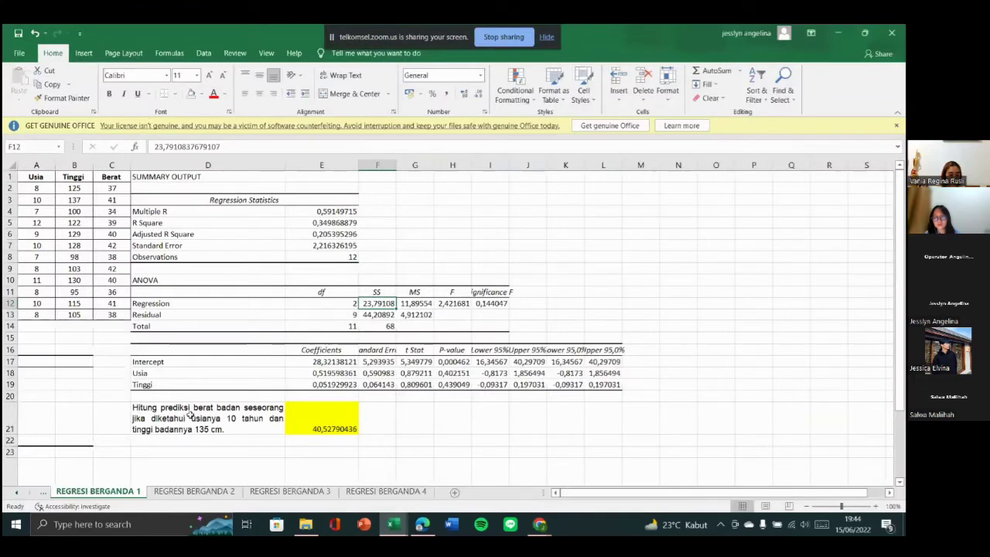
left_click(17, 493)
left_click(66, 493)
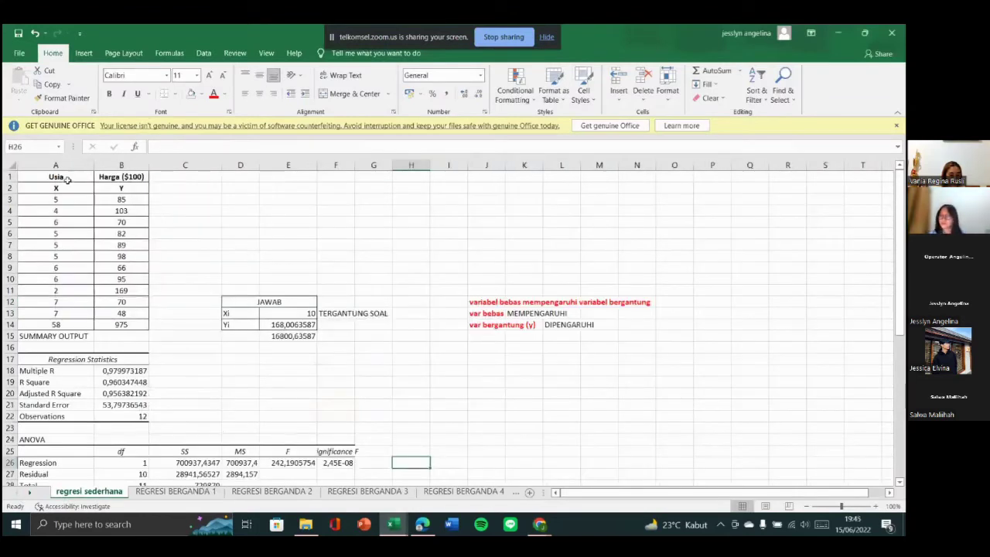
left_click_drag(51, 177, 133, 177)
left_click(124, 189)
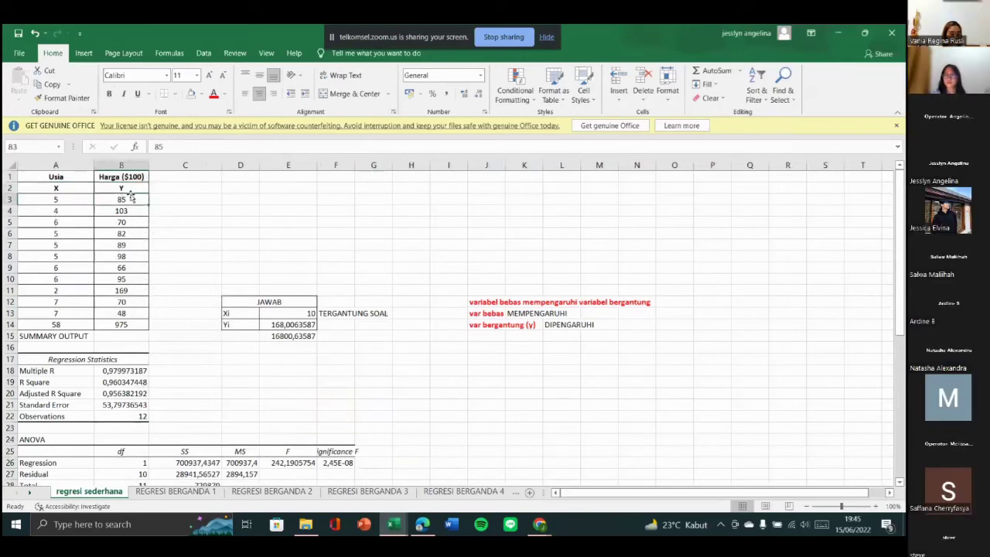
left_click(342, 279)
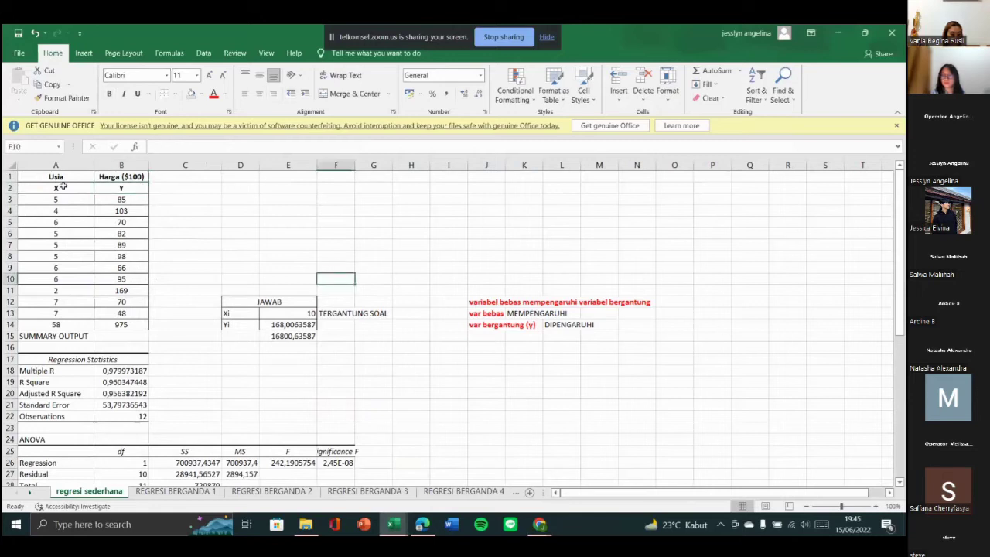
- Open the Regression tool from the Data Analysis tools
left_click(204, 54)
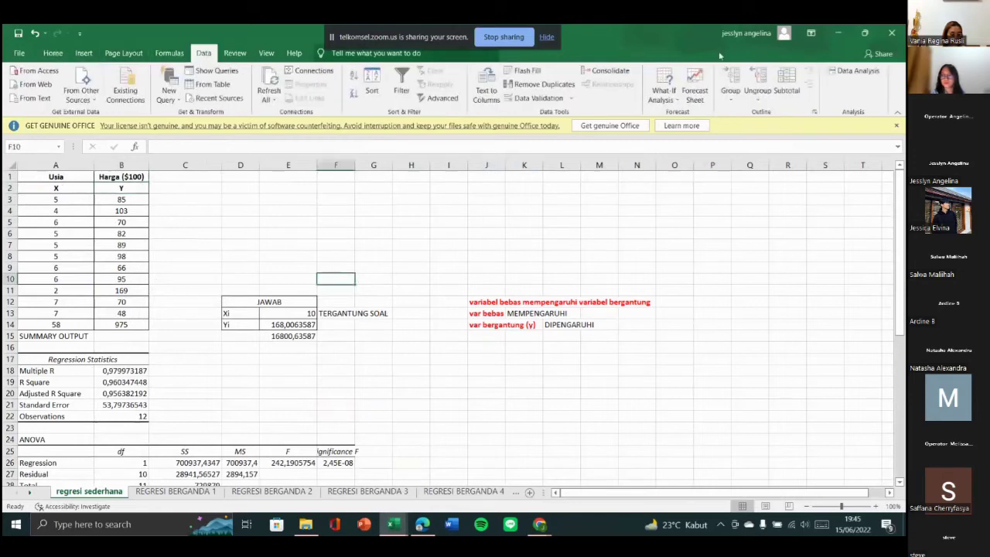
left_click(854, 70)
scroll(655, 278, "down", 2)
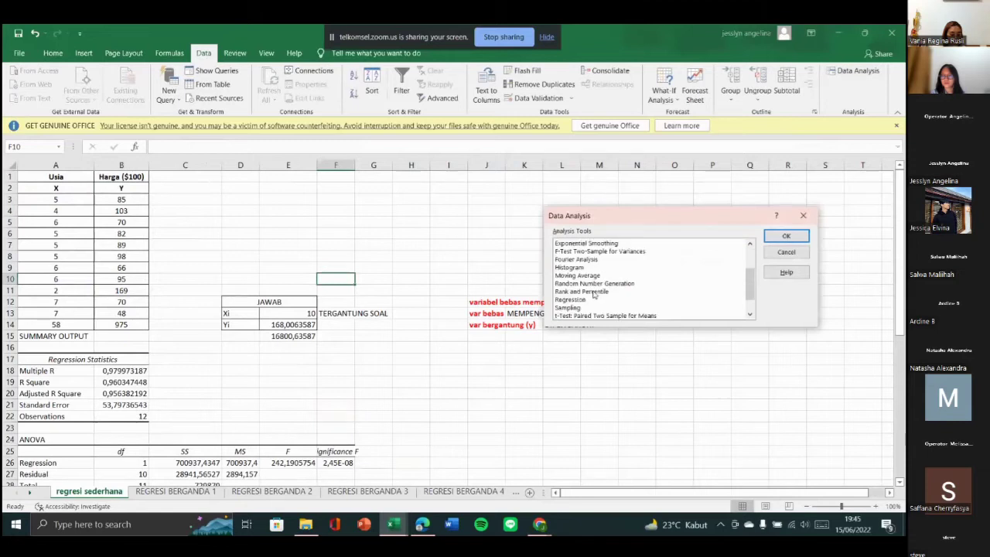
left_click(582, 300)
left_click(783, 237)
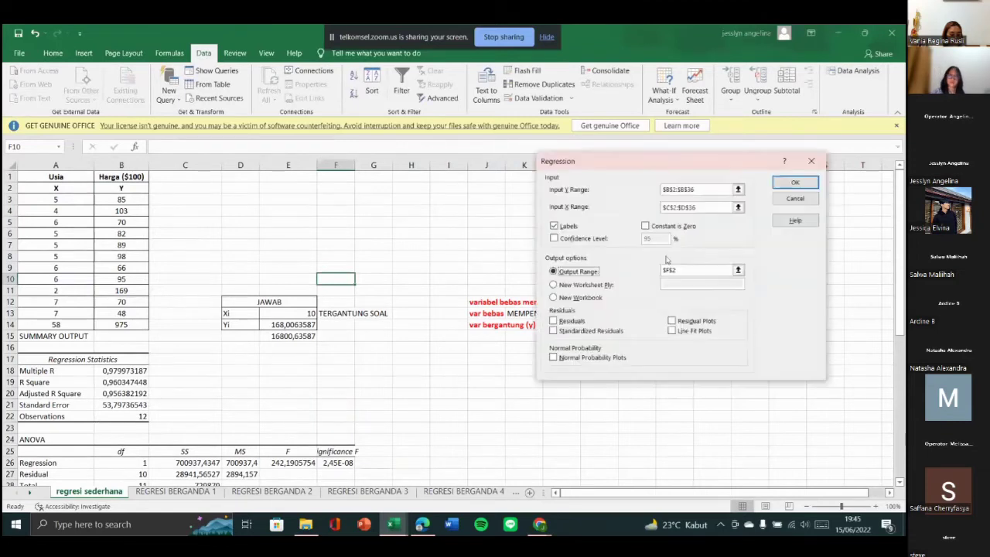
- Replace the regression's Input Y Range with the Harga data including its Y label, $B$2:$B$14
left_click_drag(704, 190, 663, 191)
scroll(333, 201, "down", 1)
key("BackSpace")
scroll(170, 170, "up", 1)
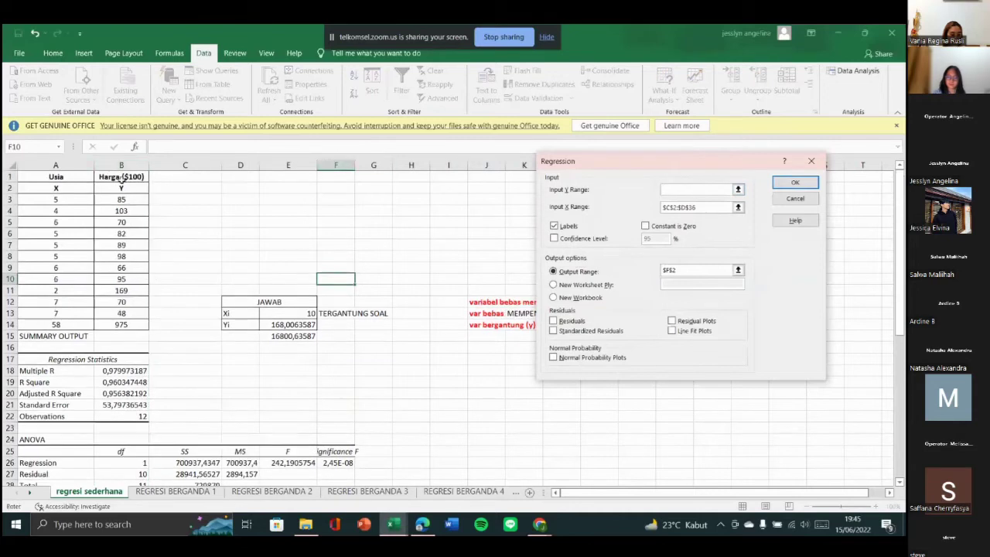
left_click_drag(120, 188, 121, 324)
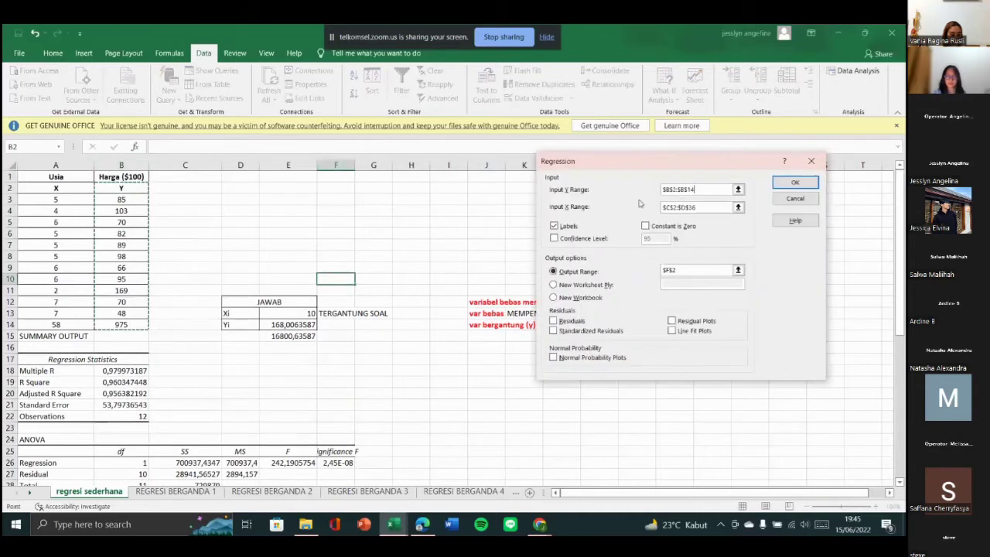
- Replace the regression's Input X Range with the Usia data including its X label, $A$2:$A$14
left_click_drag(700, 207, 663, 207)
key("BackSpace")
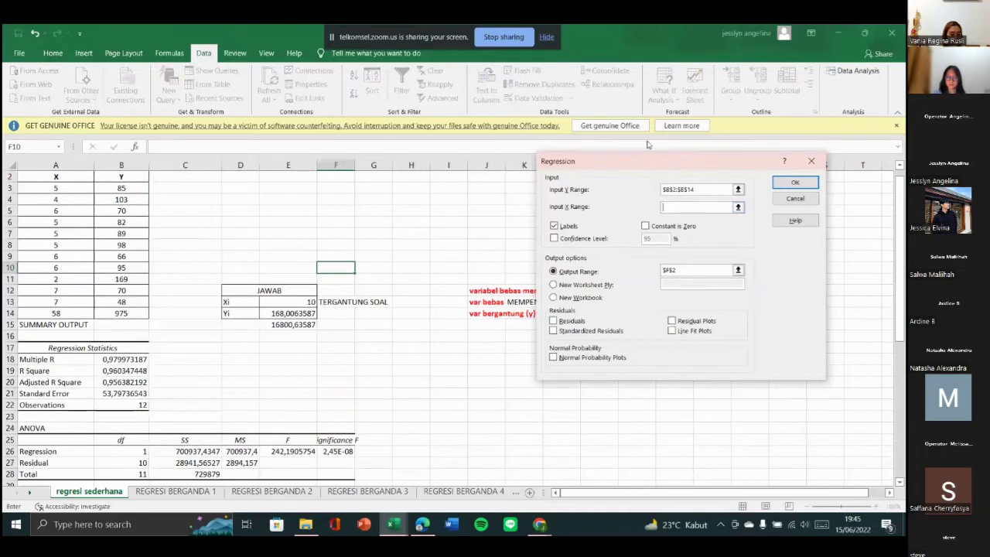
left_click_drag(68, 177, 78, 313)
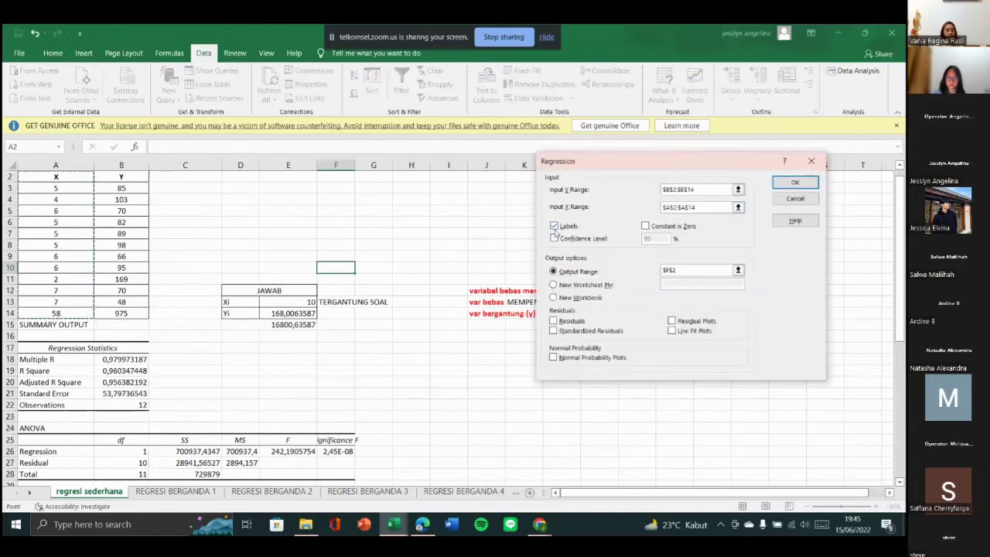
- Set the regression's output range to cell A15 and run it, overwriting the existing data there
left_click(704, 269)
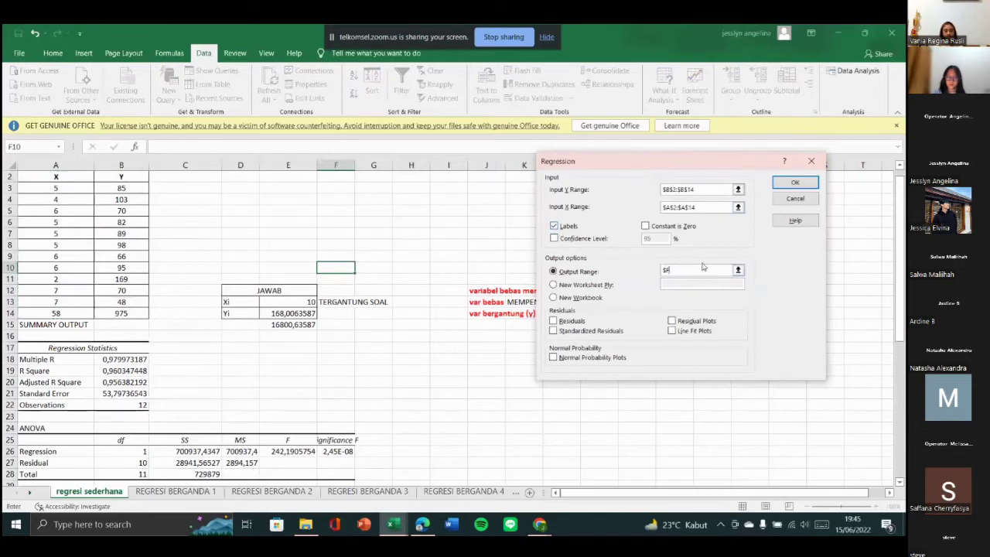
left_click(81, 326)
key("Return")
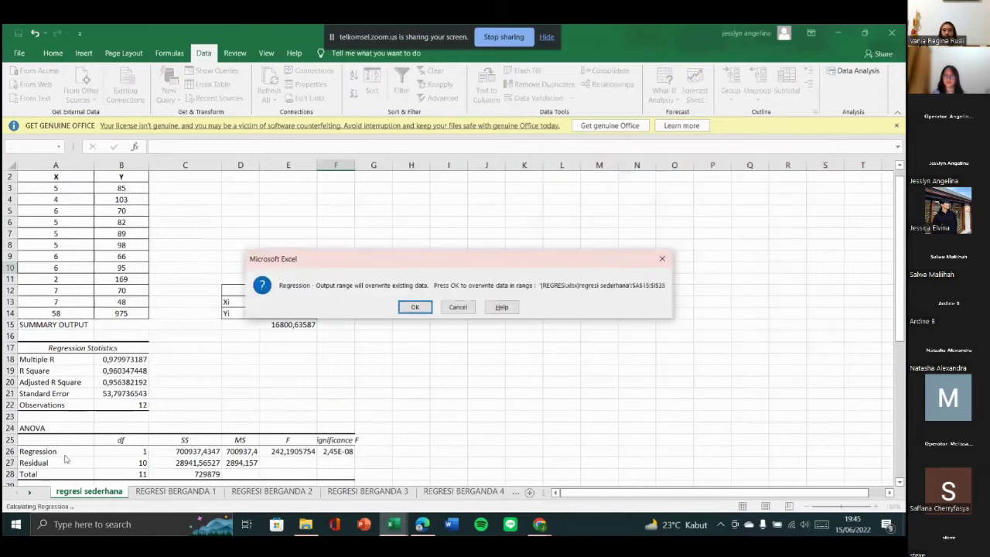
left_click(415, 307)
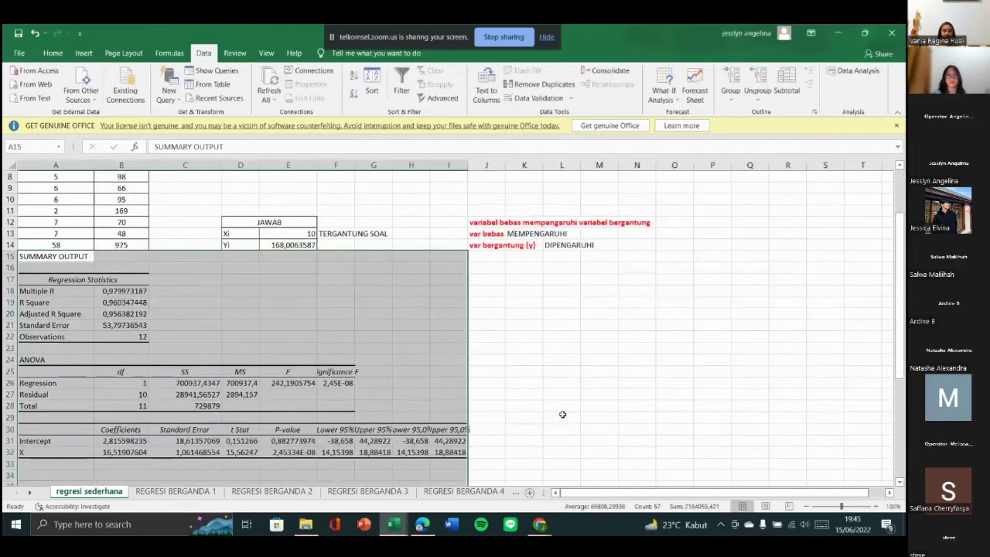
left_click(562, 414)
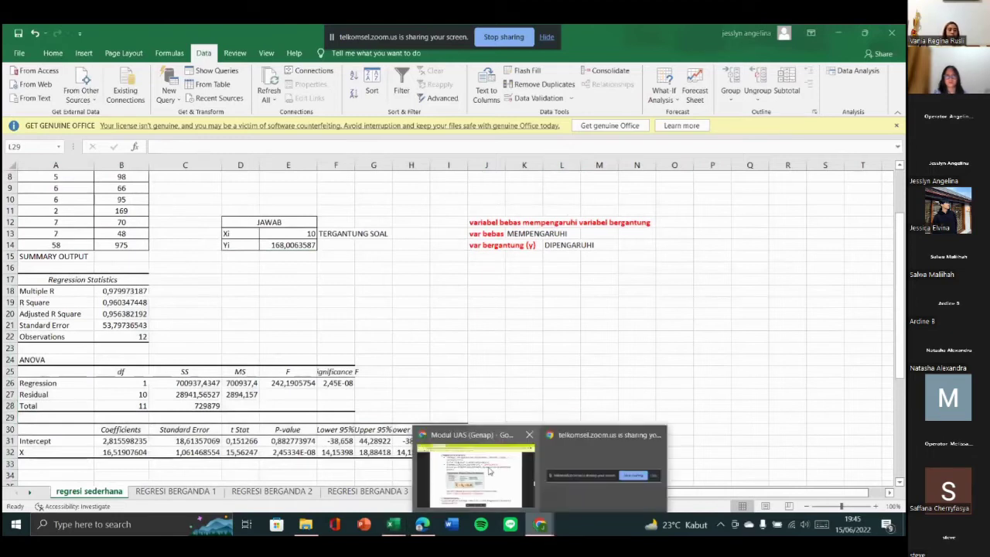
- Switch to the Minggu 13 document in Chrome and read question 1 about the price of a 10-year-old car
left_click(540, 524)
left_click(353, 34)
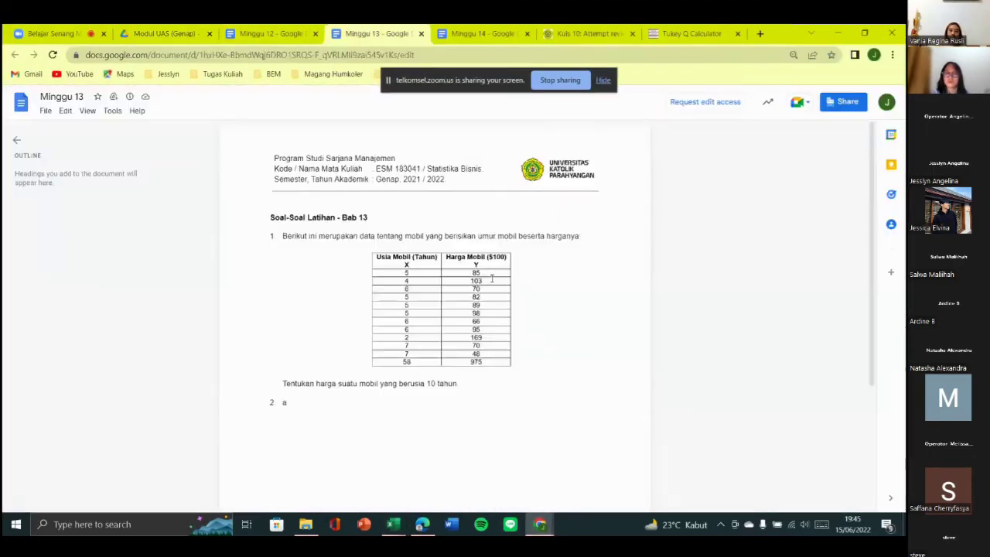
left_click_drag(282, 393, 481, 394)
left_click(480, 394)
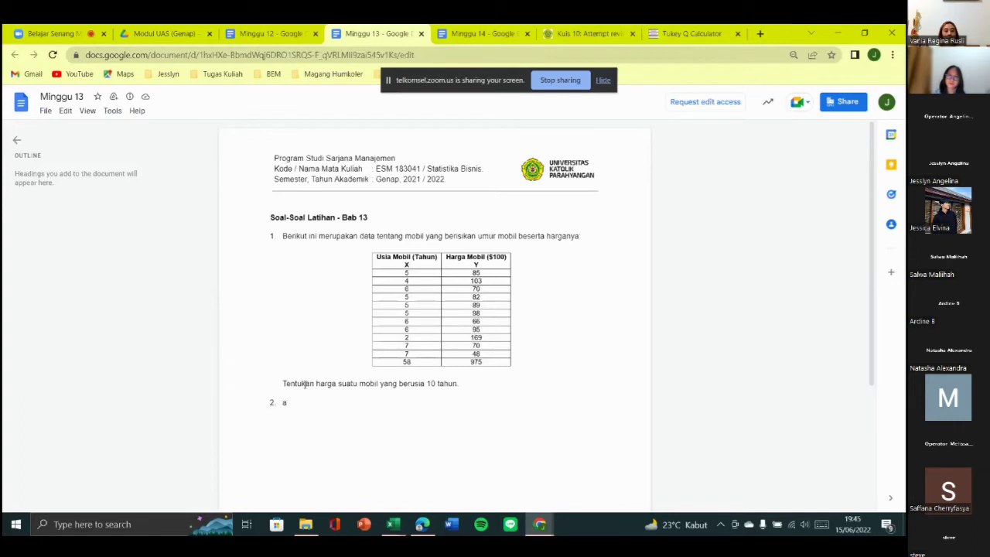
left_click_drag(337, 380, 318, 385)
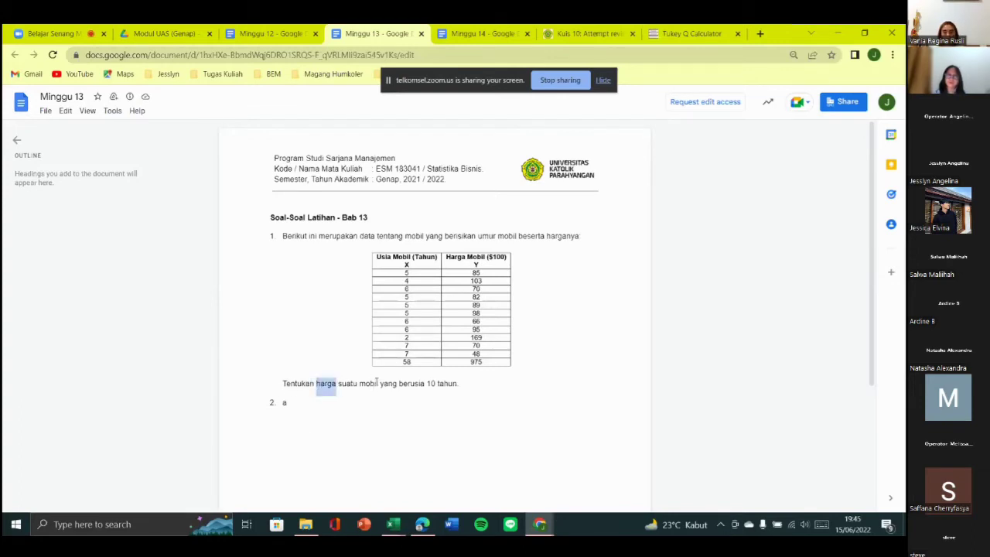
left_click(351, 383)
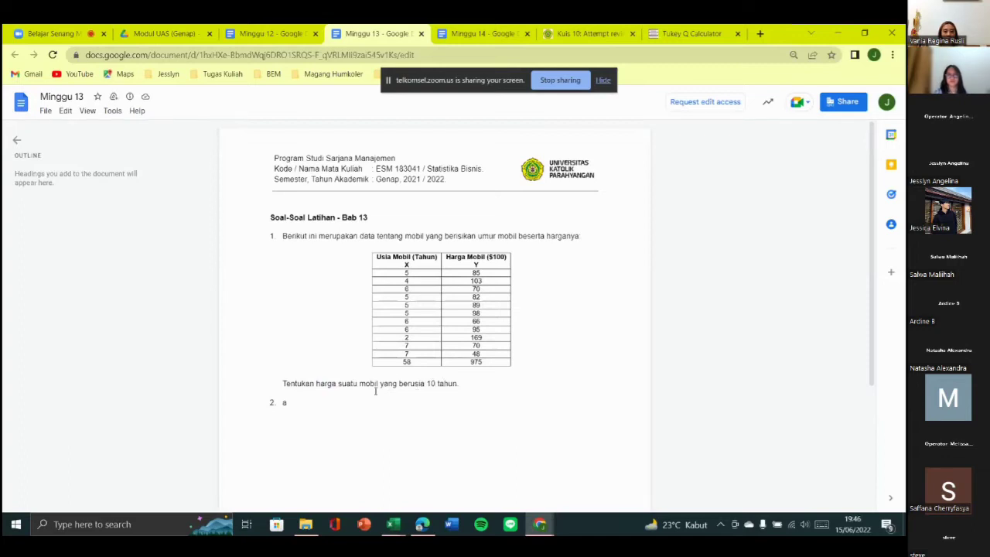
left_click_drag(379, 383, 458, 383)
left_click(438, 409)
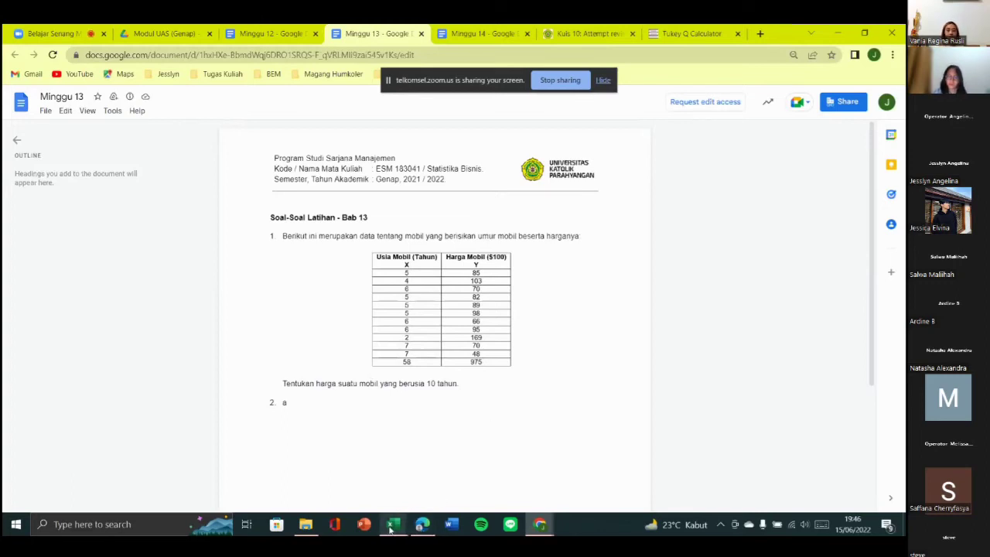
- Switch back to the REGRESI workbook in Excel and examine the Intercept and X coefficients in the regression output
mouse_move(392, 526)
left_click(454, 472)
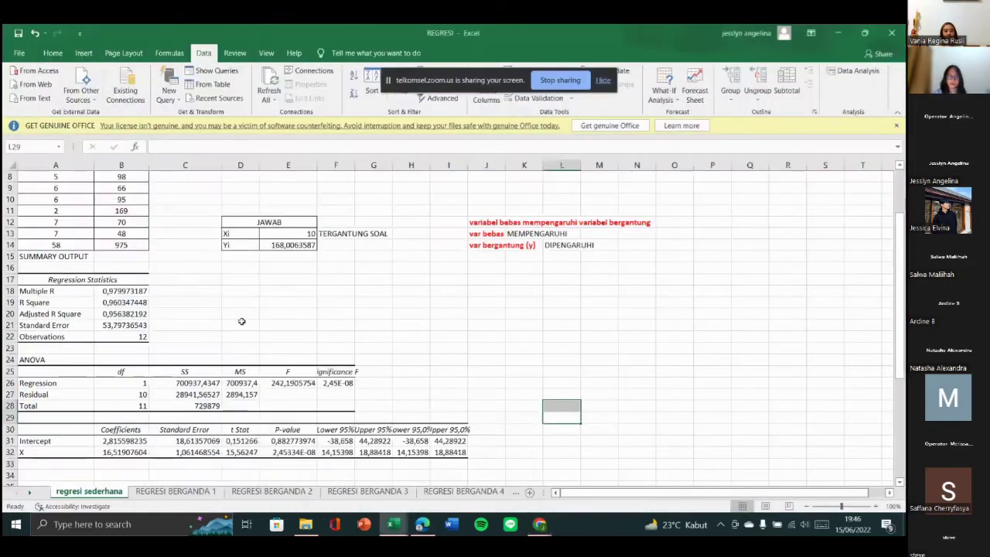
scroll(242, 321, "down", 1)
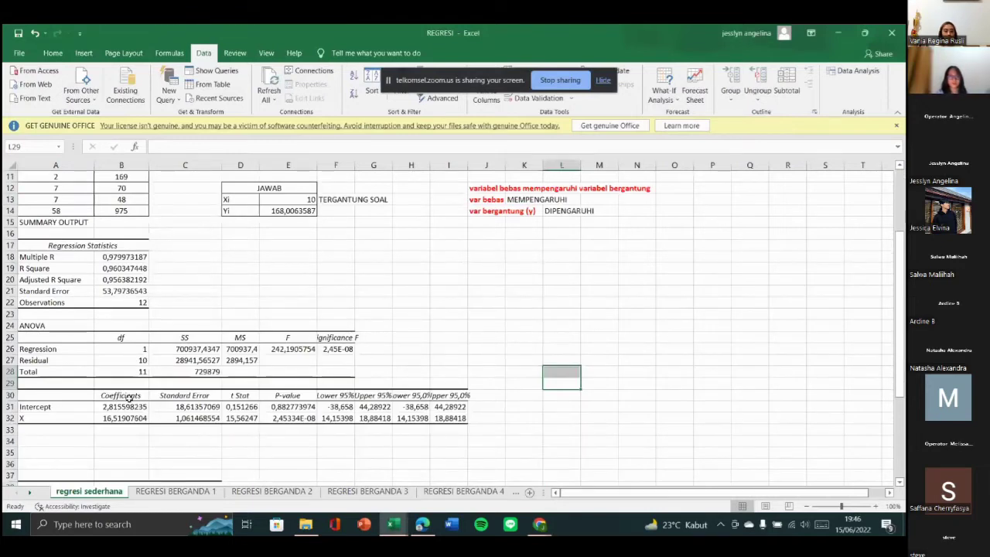
left_click_drag(128, 396, 124, 418)
scroll(391, 383, "up", 1)
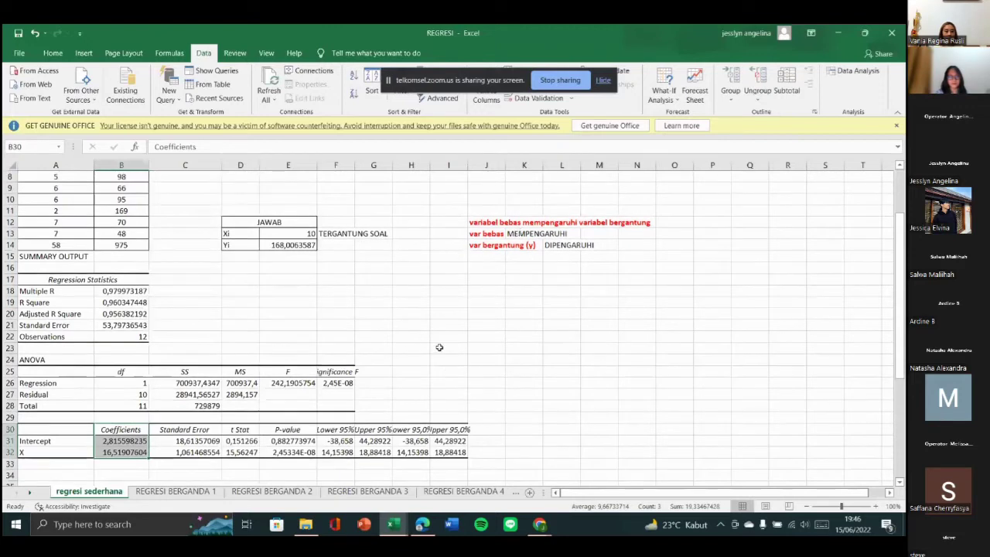
left_click(346, 332)
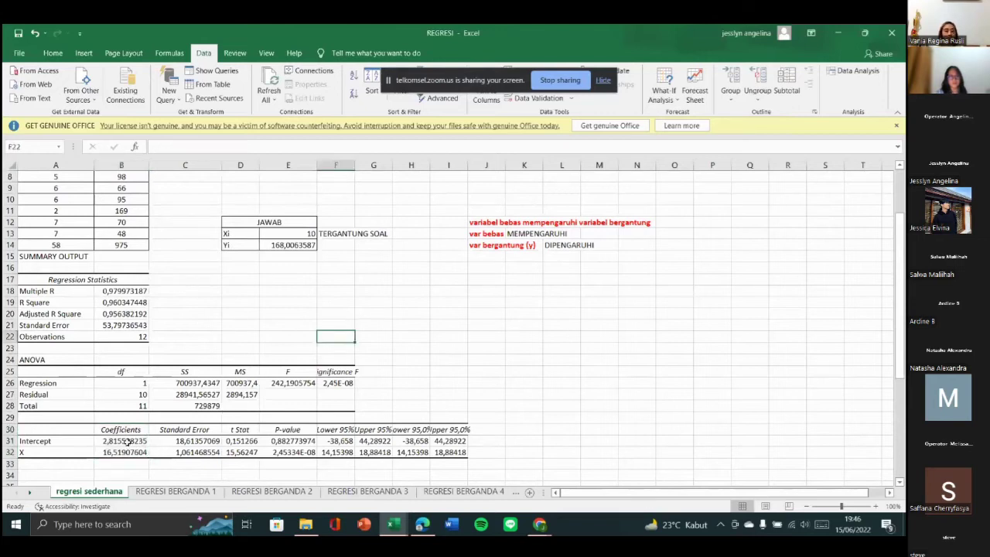
left_click_drag(52, 442, 135, 444)
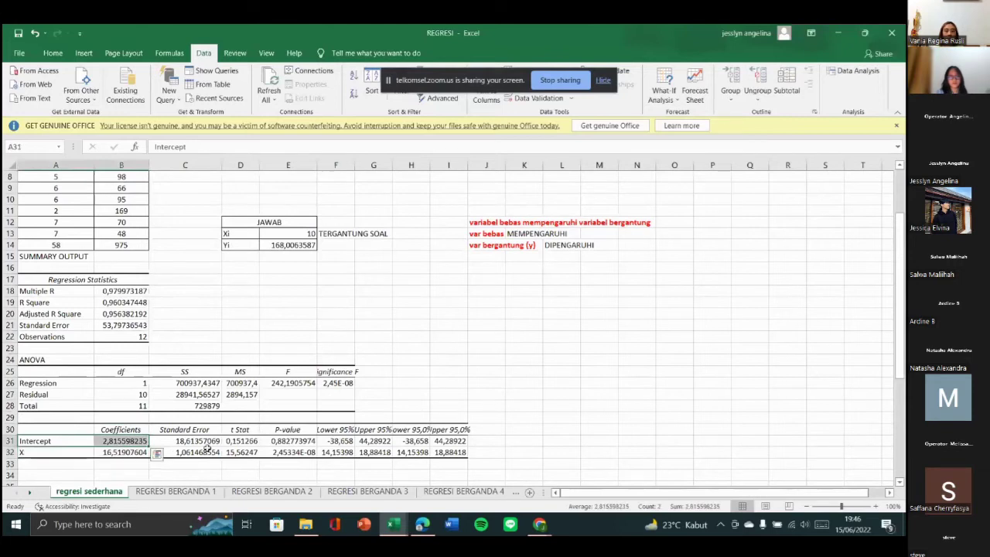
left_click(112, 454)
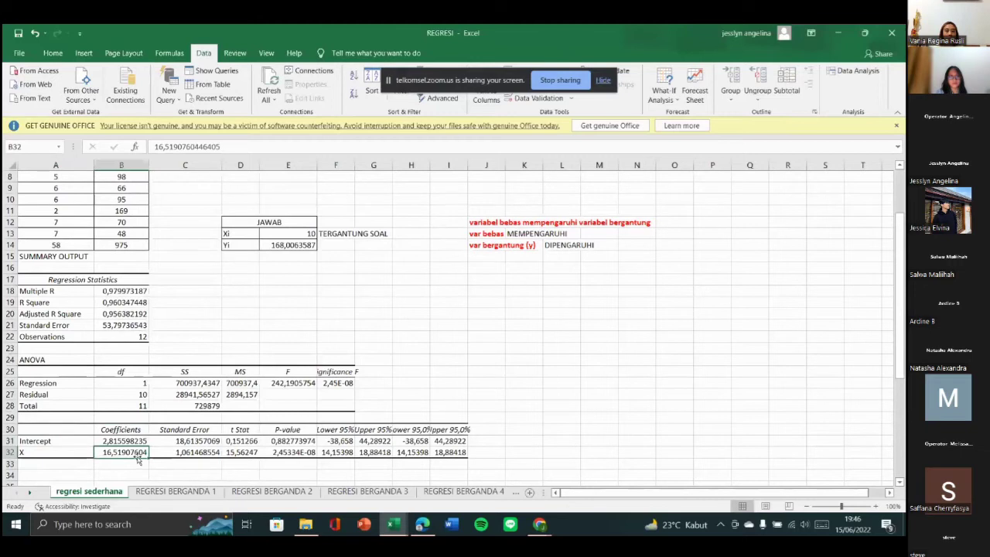
- Inspect the Yi formula in cell E14, which combines the intercept, the X coefficient and Xi, leaving it as =B31+B32*E13
double_click(288, 248)
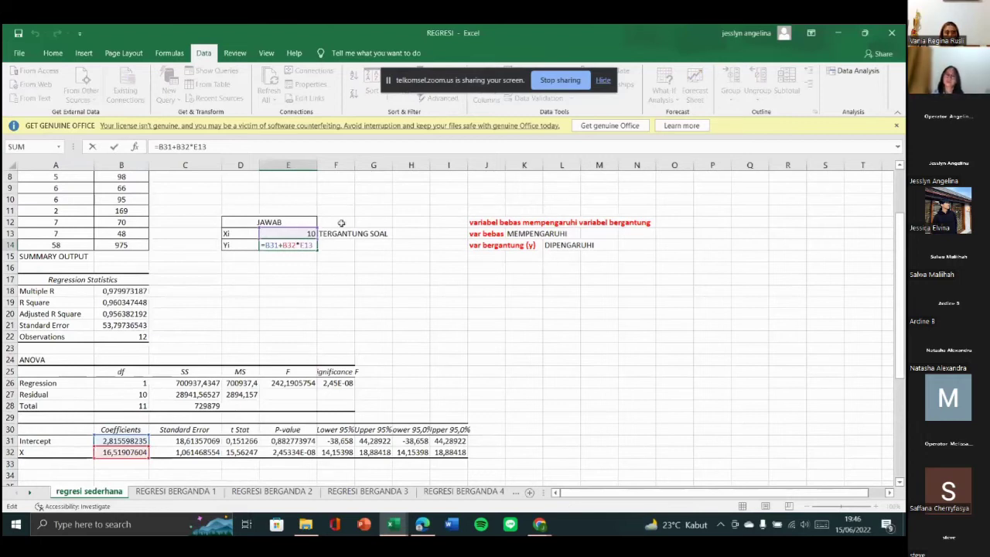
left_click_drag(318, 232, 310, 233)
key("Return")
left_click(286, 245)
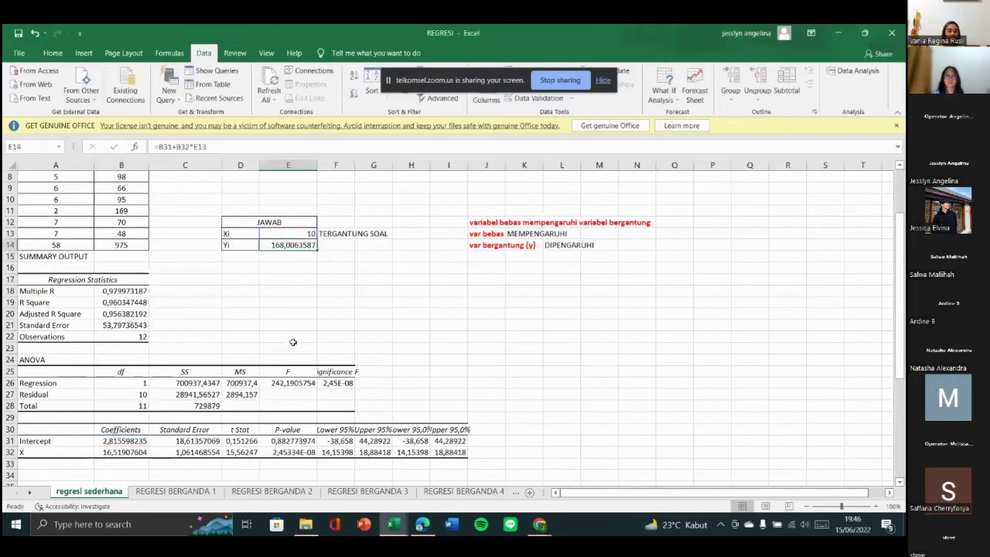
scroll(319, 321, "up", 2)
scroll(319, 321, "up", 1)
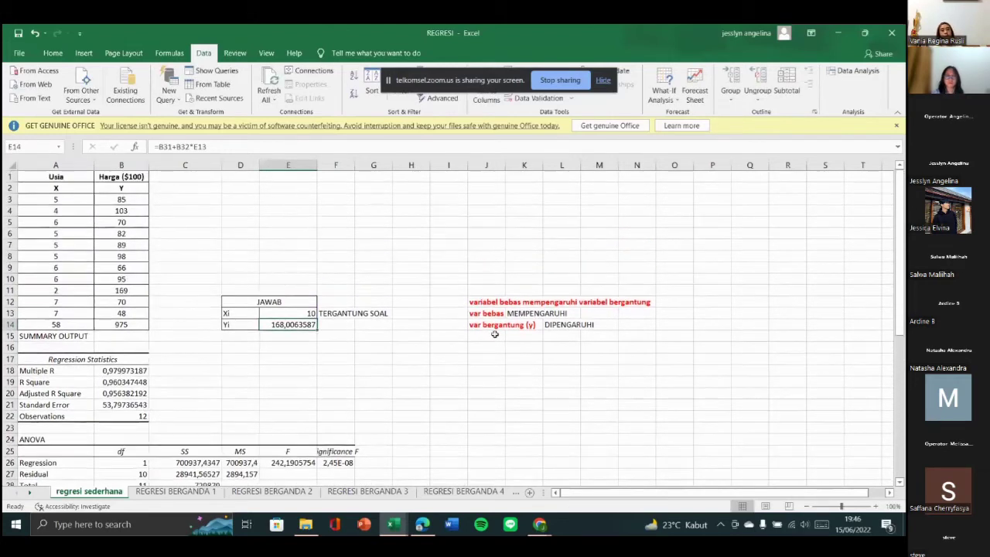
left_click(422, 323)
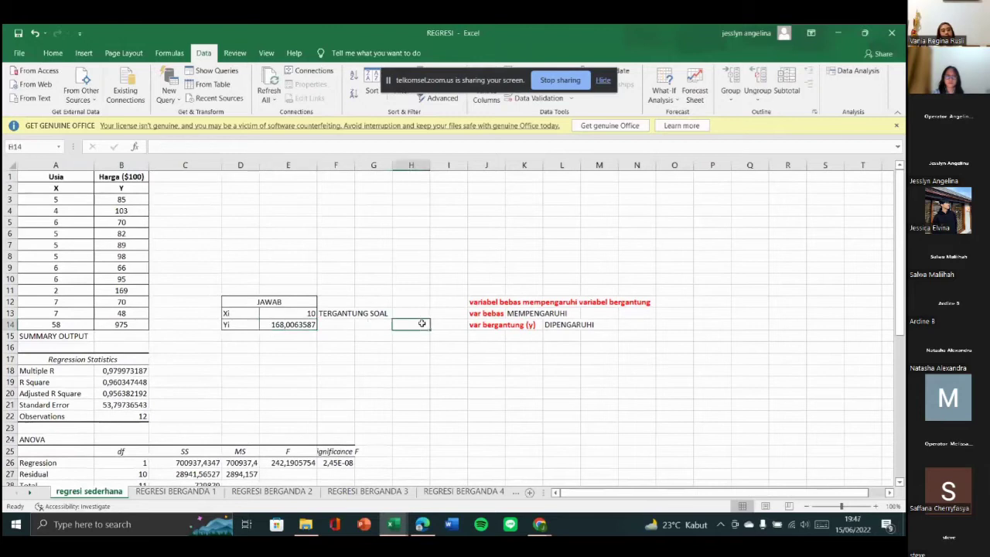
- Check the Harga ($100) unit and convert the predicted price to dollars in cell E15 with =E14*100
left_click(137, 177)
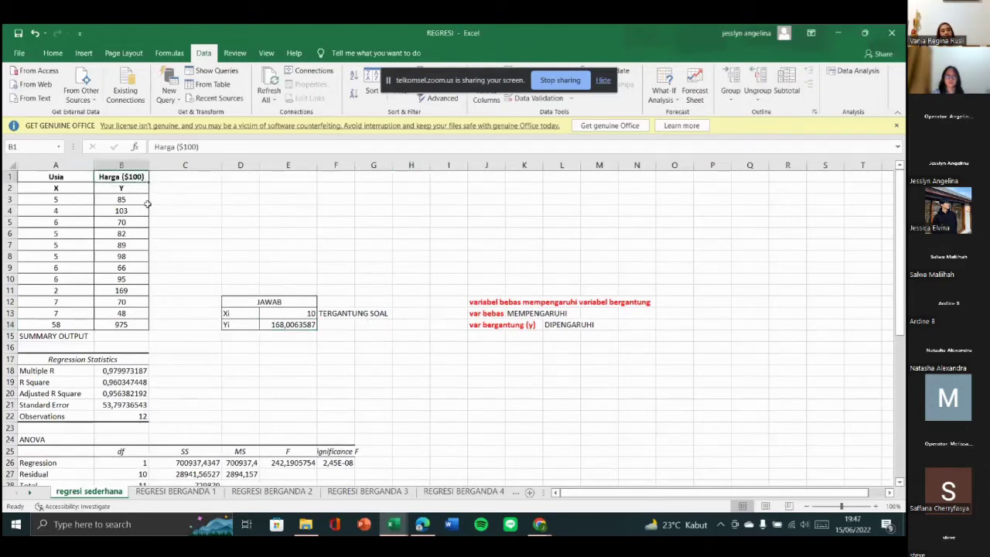
left_click(289, 345)
left_click(284, 335)
type("=")
left_click(300, 326)
type("*1")
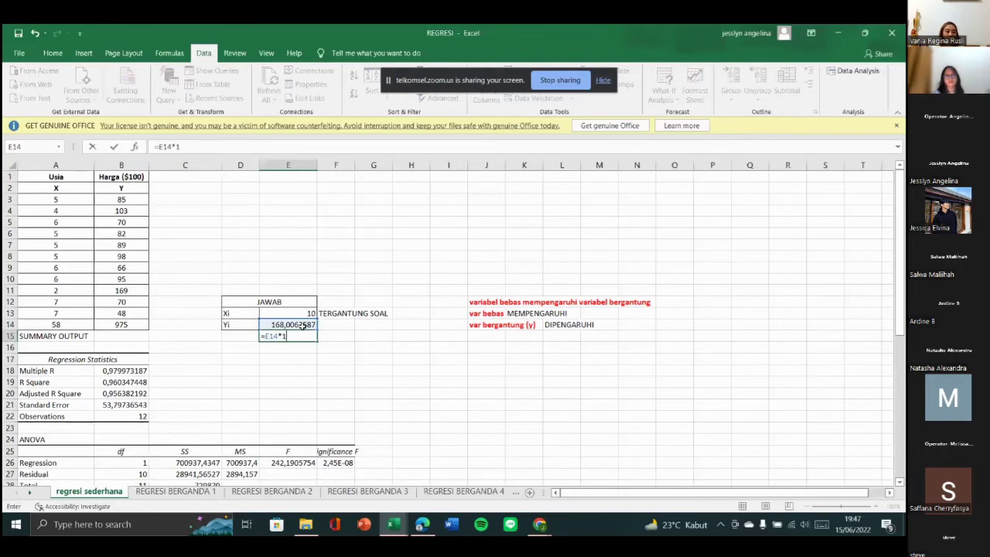
type("00")
key("Return")
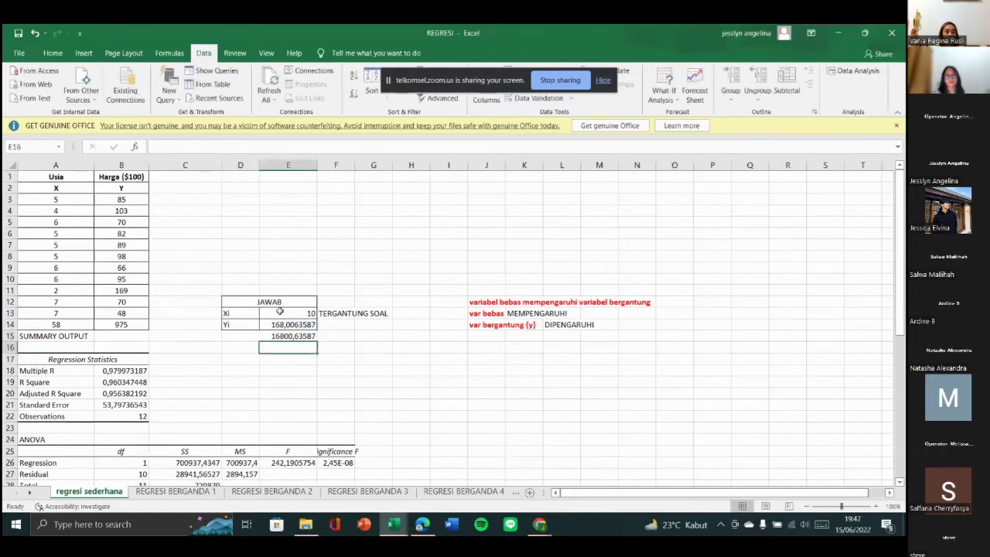
left_click(411, 382)
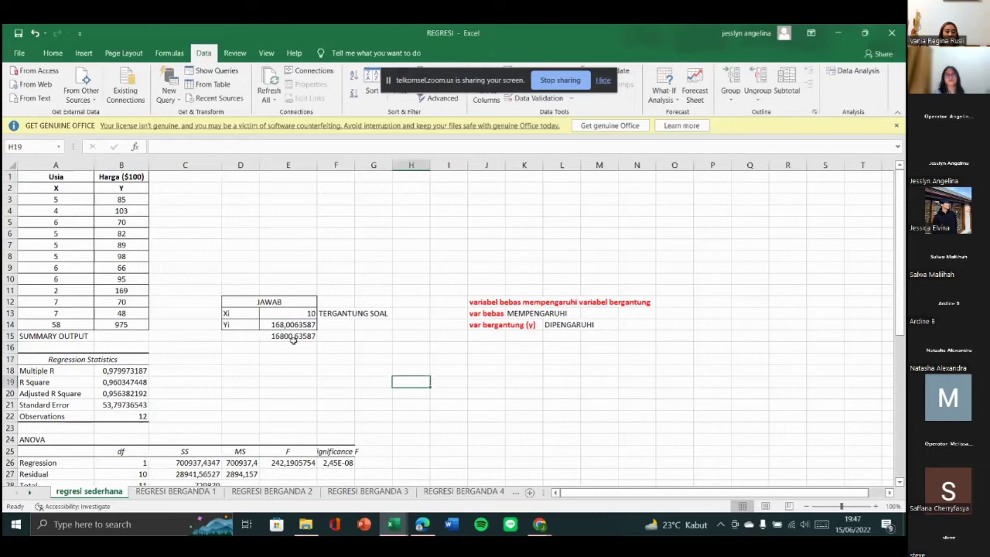
left_click(293, 338)
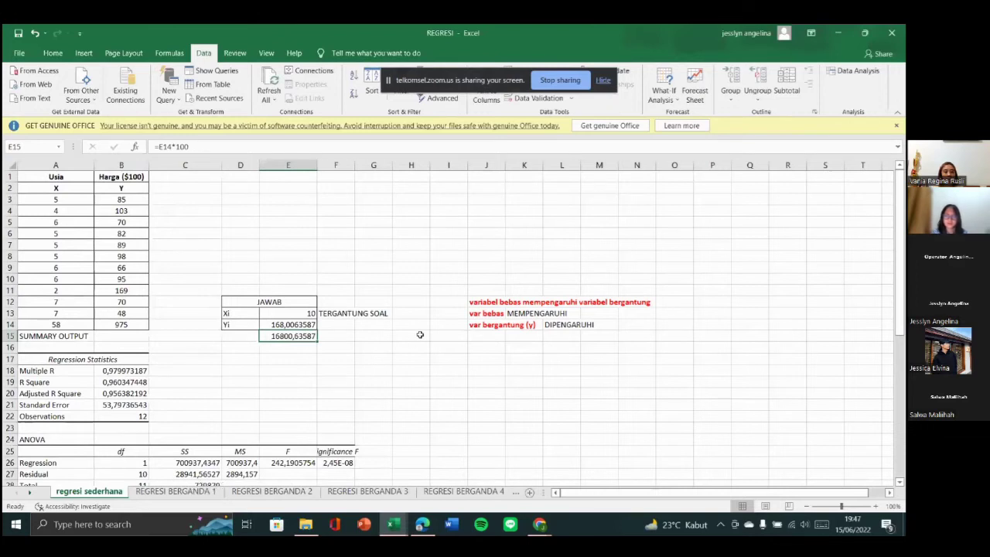
- Show the REGRESI BERGANDA 2 sheet, and find its matching question in the Minggu 14 document in Chrome
left_click(245, 493)
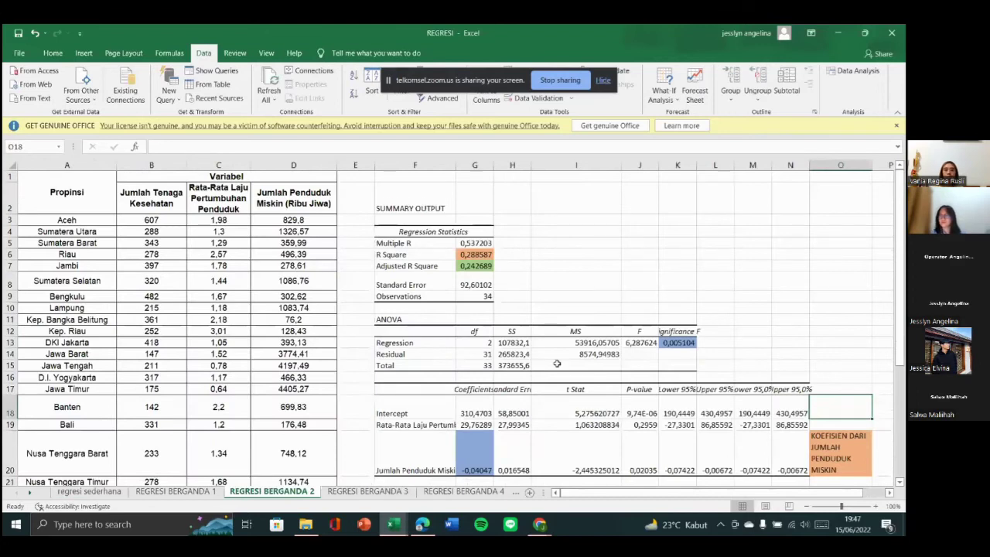
left_click(475, 296)
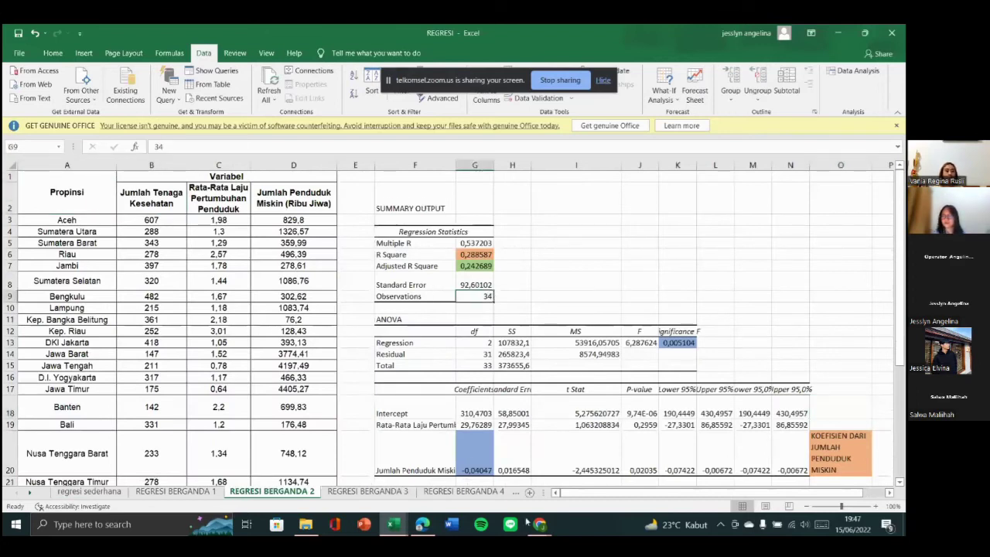
left_click(488, 489)
left_click(482, 34)
scroll(534, 371, "down", 20)
scroll(533, 370, "up", 15)
scroll(554, 338, "up", 5)
scroll(554, 338, "down", 10)
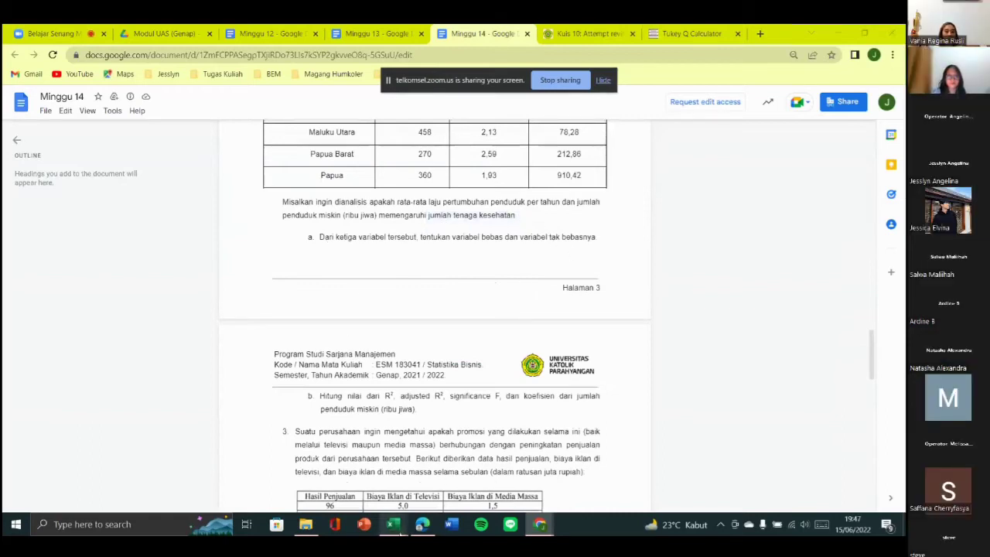
- Return to the REGRESI workbook and examine the three variable headings: Jumlah Tenaga Kesehatan, Rata-Rata Laju Pertumbuhan Penduduk and Jumlah Penduduk Miskin
mouse_move(393, 524)
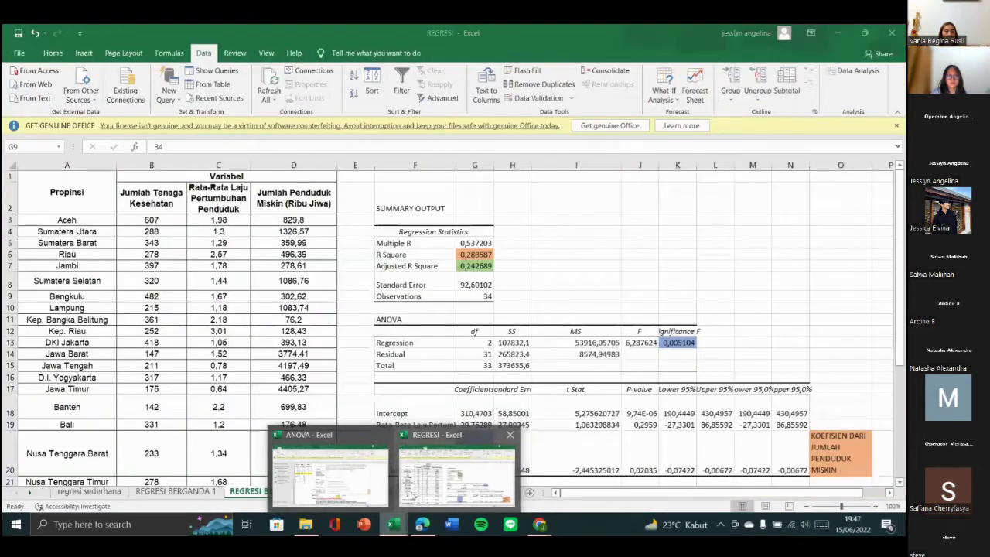
left_click(455, 487)
left_click(207, 197)
left_click(140, 218)
left_click(152, 199)
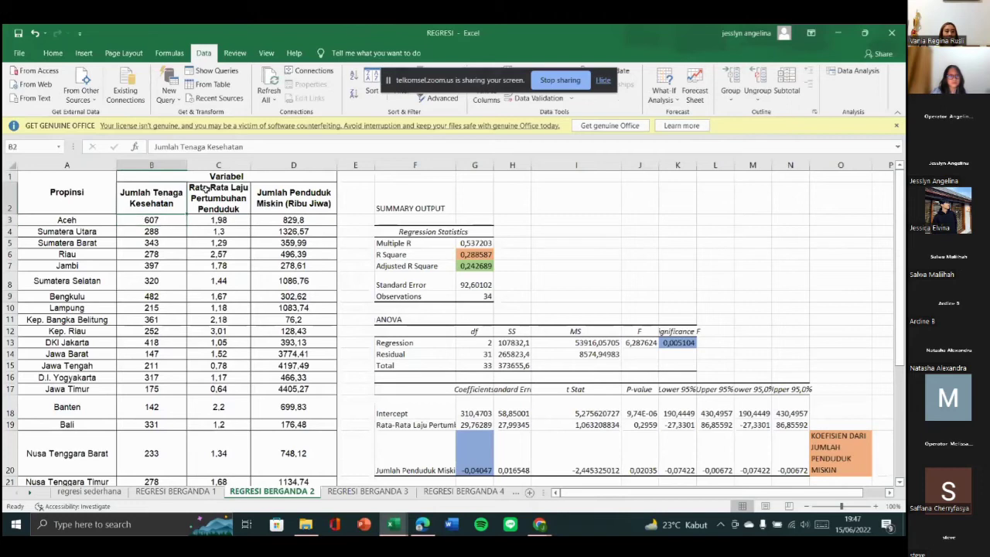
left_click(217, 192)
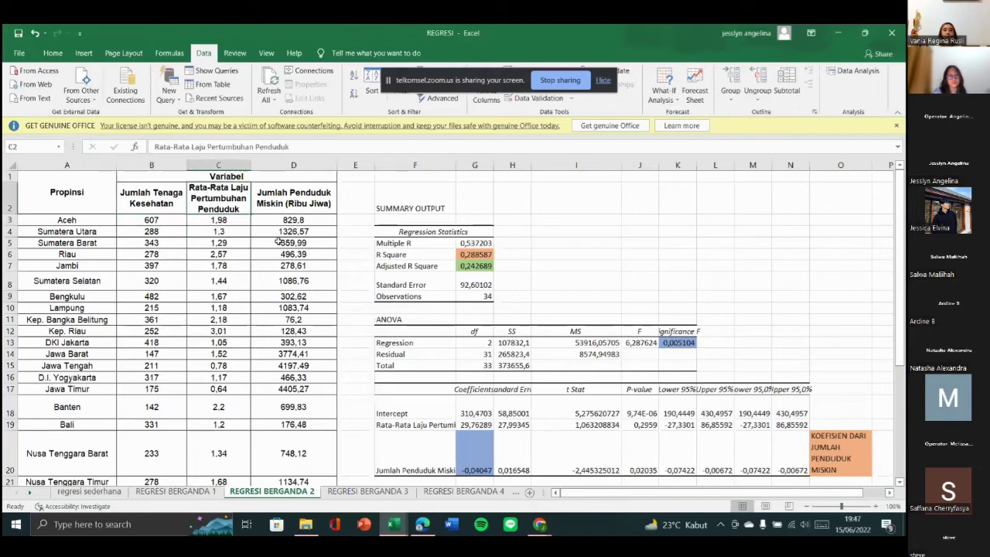
left_click(310, 202)
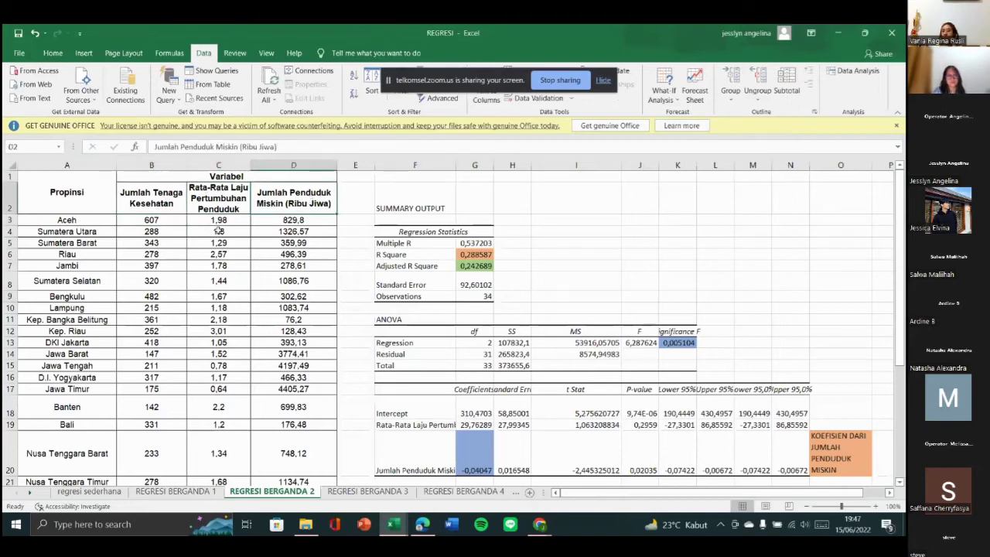
- Switch to the Minggu 14 document in Chrome and read which variables are said to influence jumlah tenaga kesehatan
mouse_move(540, 524)
left_click(477, 484)
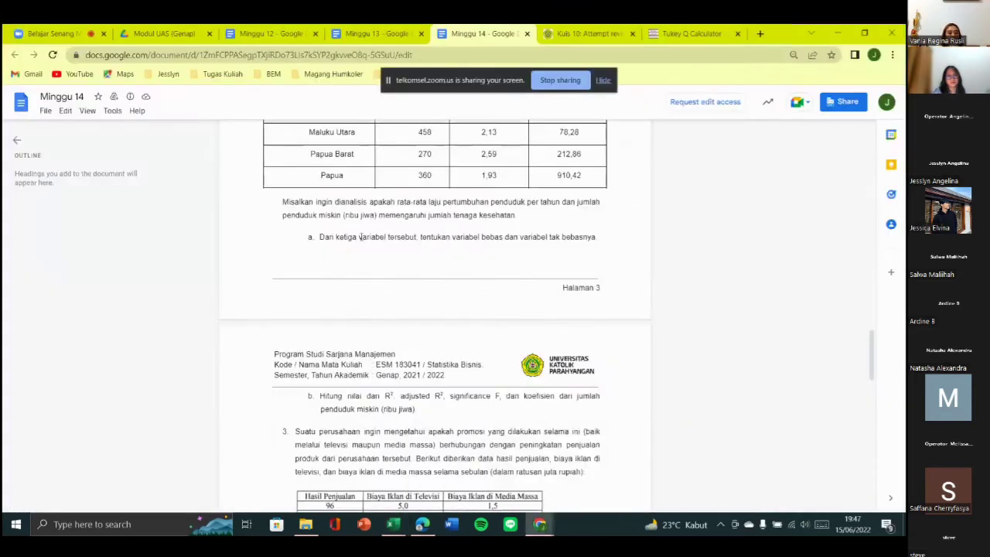
left_click_drag(282, 201, 403, 203)
left_click(403, 203)
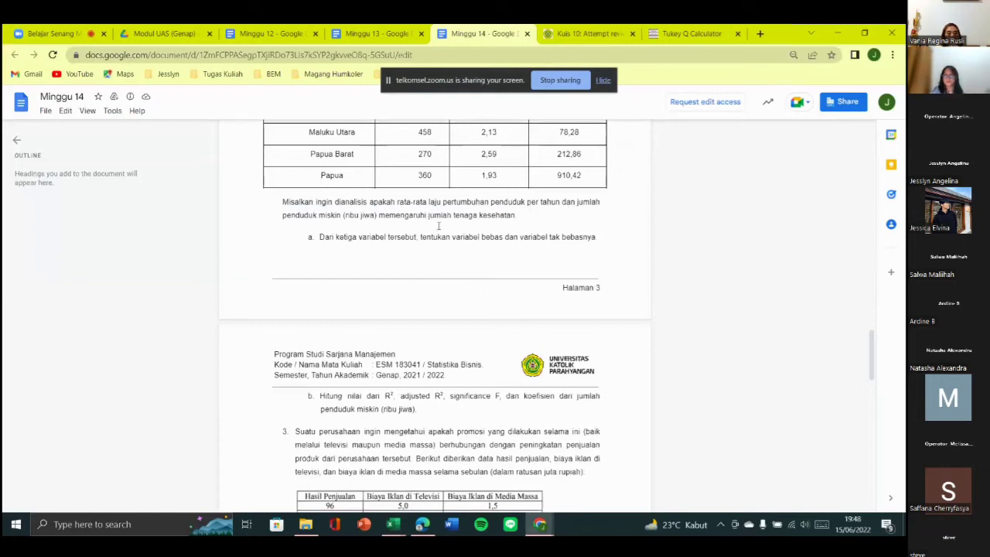
- Identify jumlah tenaga kesehatan as the influenced variable in the question and read the values requested in part b
left_click_drag(428, 219, 516, 225)
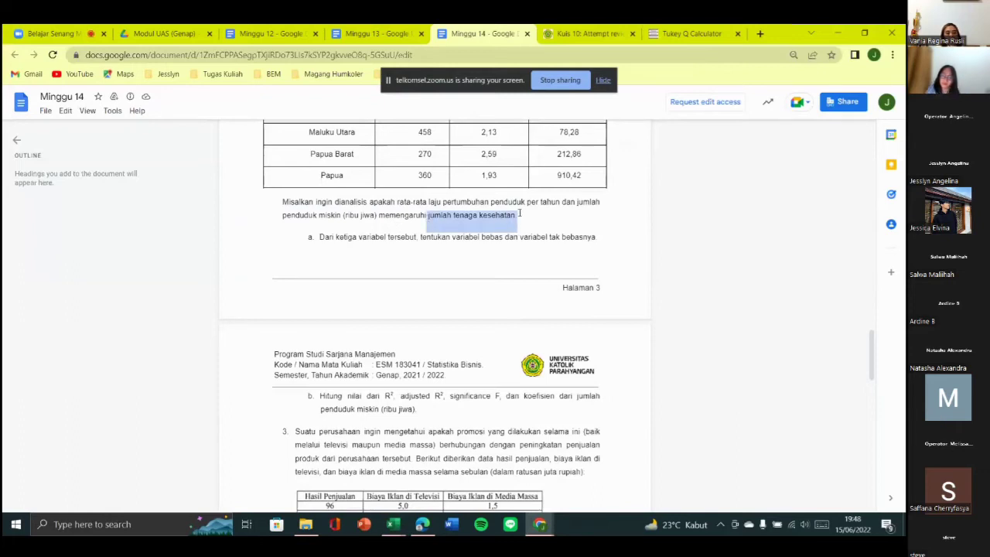
left_click(502, 219)
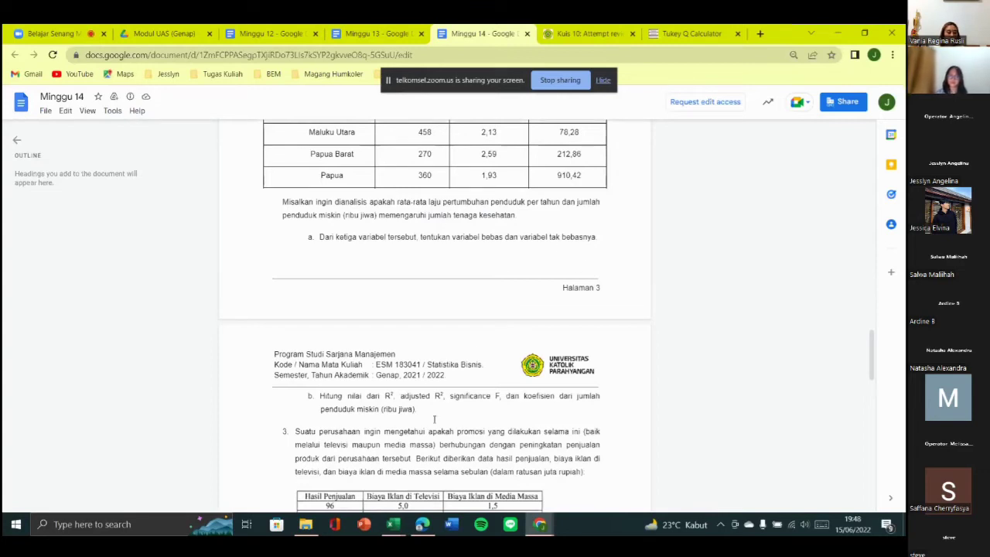
scroll(490, 430, "down", 1)
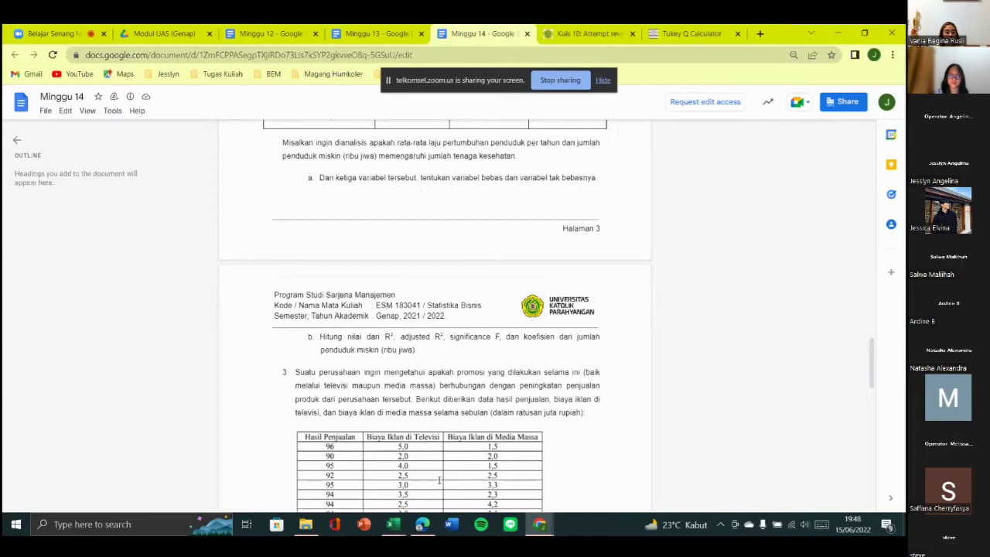
- Return to the REGRESI workbook and start a Regression analysis with Jumlah Tenaga Kesehatan, B2:B36, as the Input Y Range
mouse_move(393, 524)
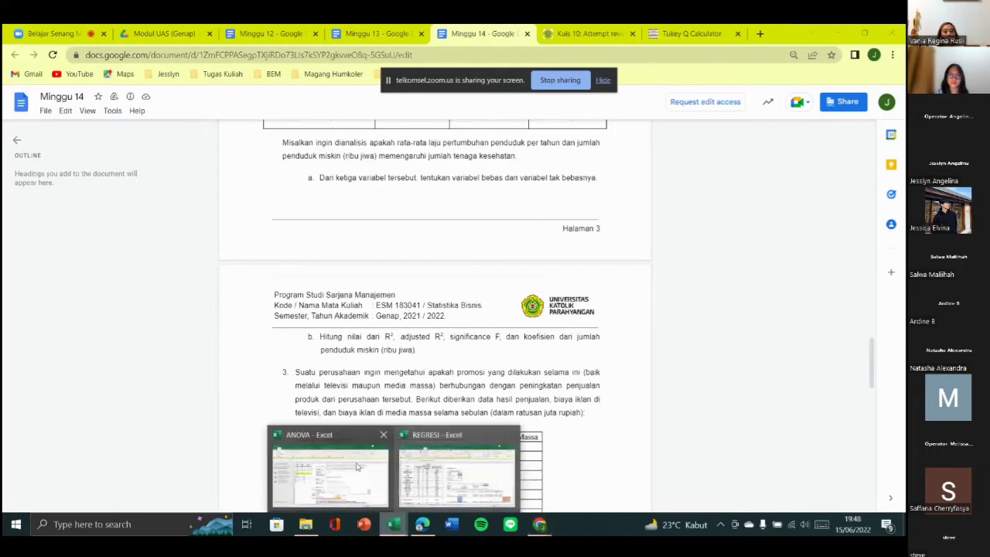
left_click(457, 468)
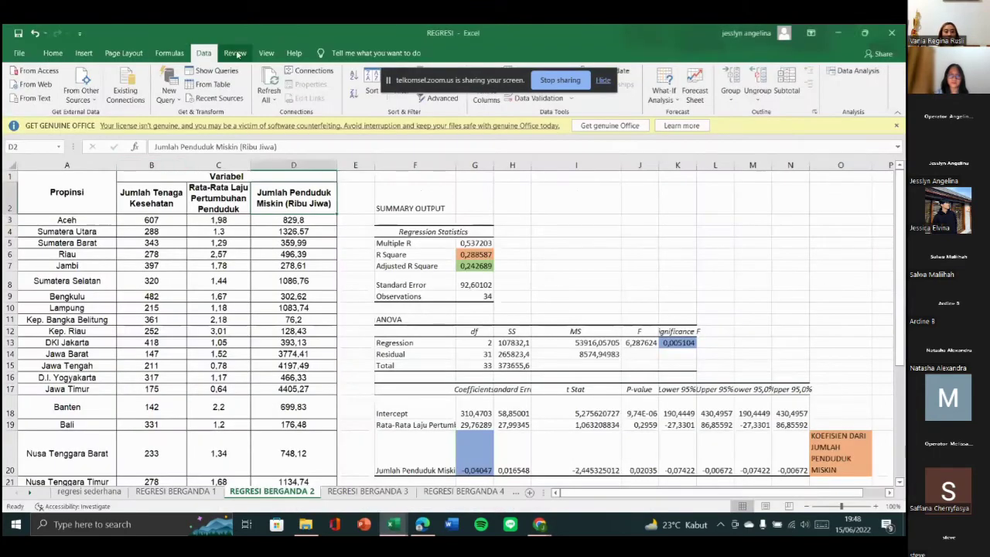
left_click(854, 71)
left_click(796, 235)
double_click(710, 189)
key("BackSpace")
left_click_drag(144, 188, 172, 458)
- Set the Input X Range to both independent variable columns including their headings, C2:D36
left_click_drag(704, 208, 654, 209)
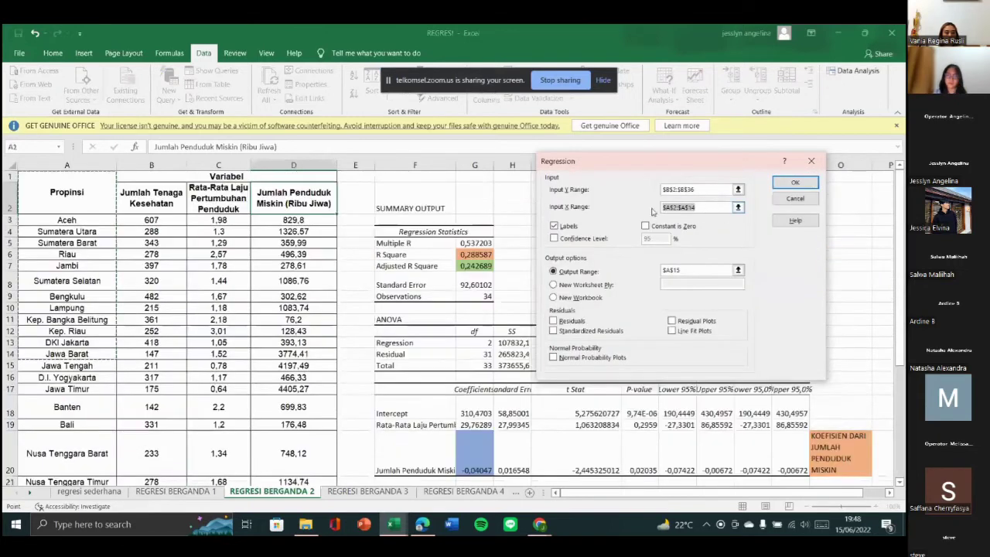
key("BackSpace")
left_click_drag(236, 211, 294, 483)
left_click_drag(295, 507, 310, 464)
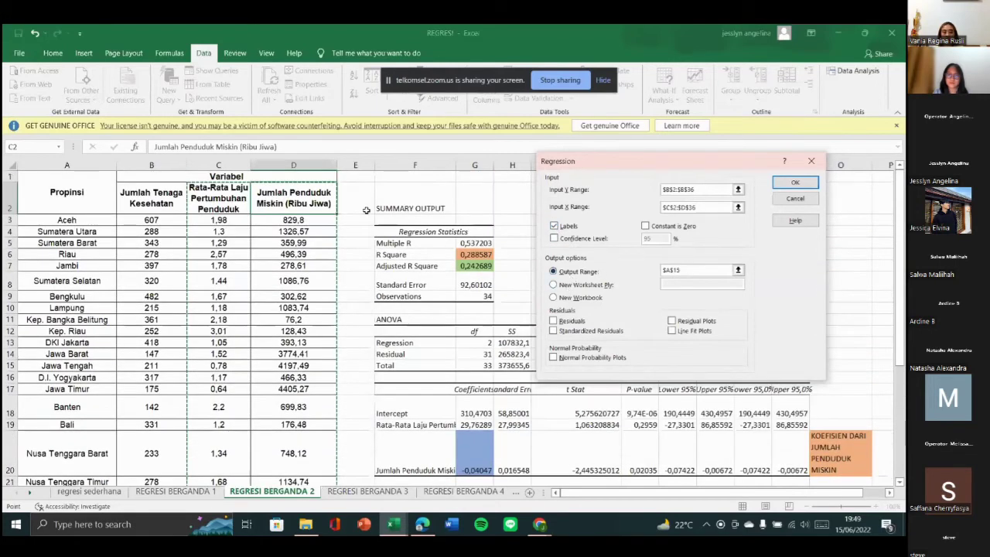
- Set the Output Range to F2 and run the regression, overwriting the existing summary output
key("BackSpace")
left_click(412, 186)
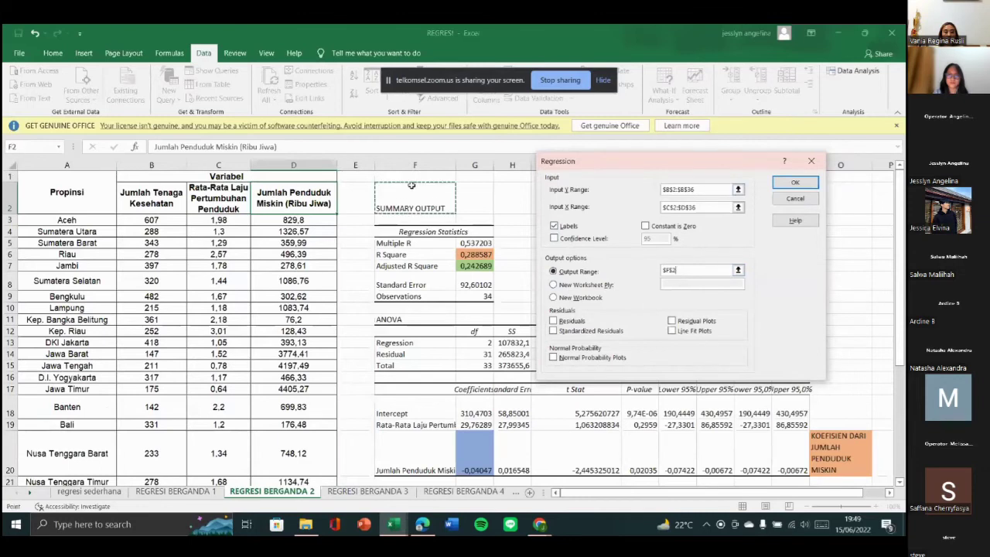
left_click(795, 183)
left_click(426, 307)
left_click(844, 352)
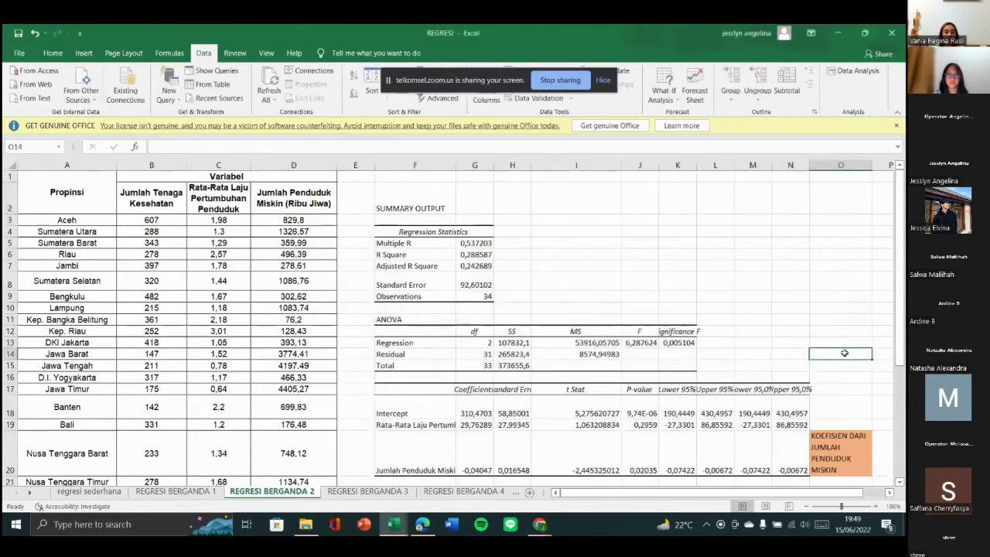
- Color the R Square, Adjusted R Square and Significance F values red in the summary output
left_click(446, 258)
left_click(481, 257)
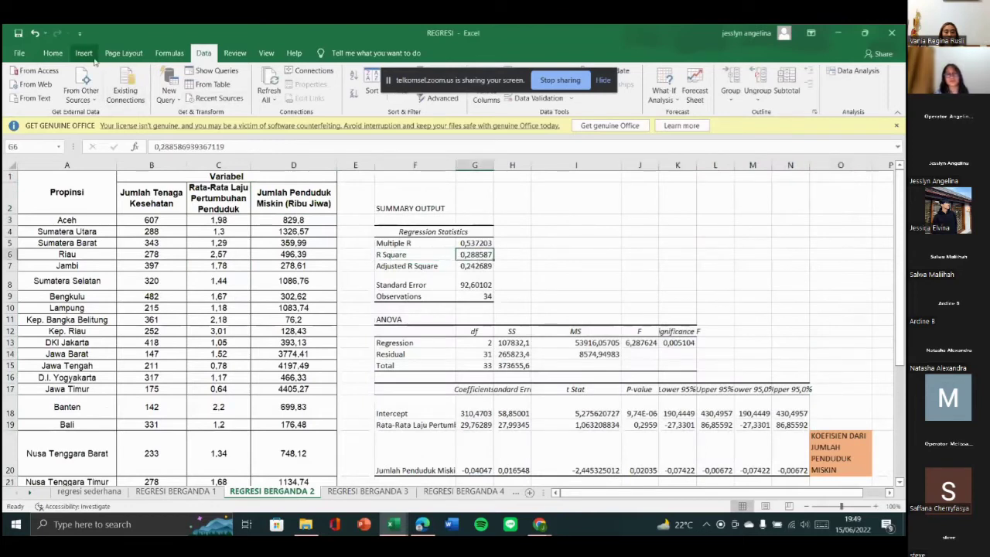
left_click(52, 53)
left_click(214, 94)
left_click(472, 268)
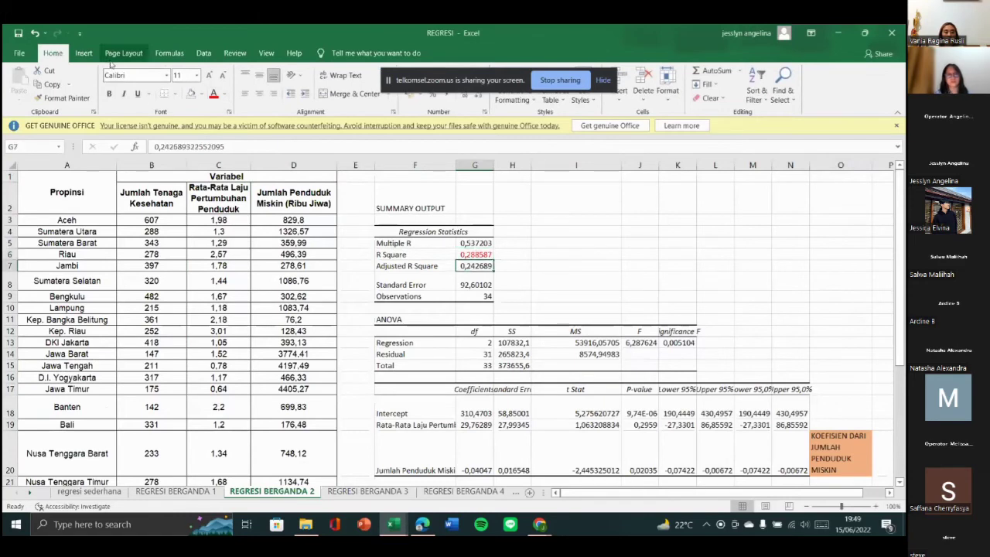
left_click(214, 94)
left_click(677, 342)
left_click(214, 95)
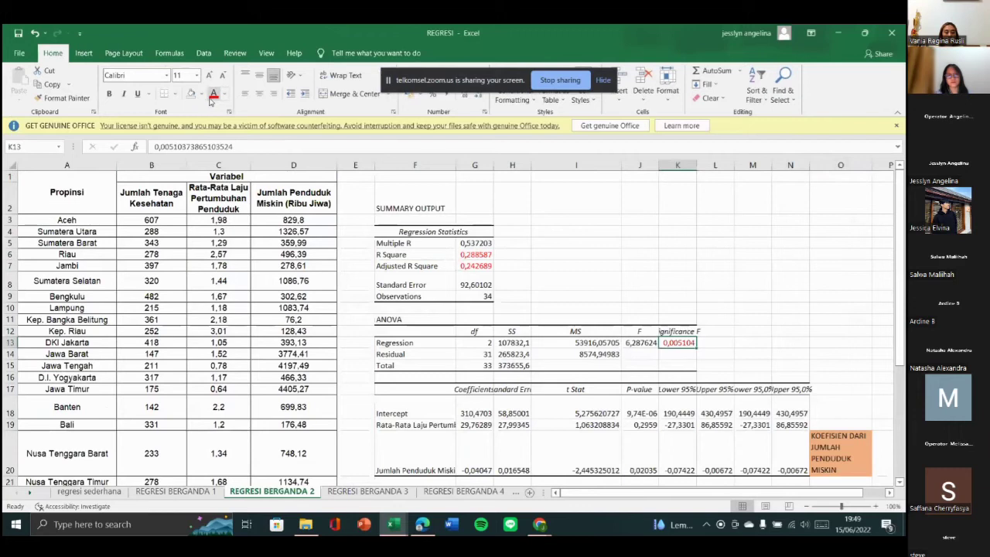
- Color the coefficient of Jumlah Penduduk Miskin in G20 red
scroll(461, 327, "down", 3)
scroll(462, 327, "up", 1)
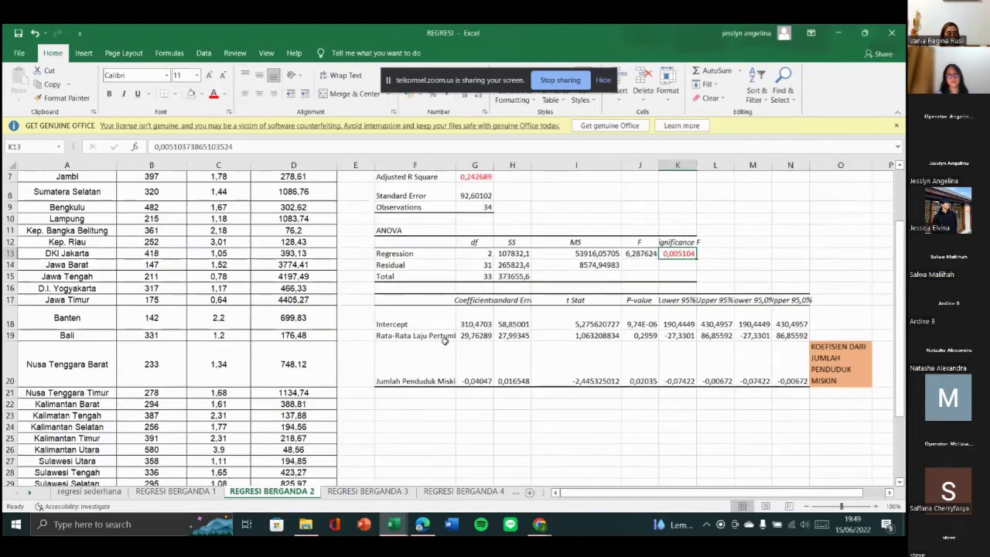
left_click(472, 369)
left_click(214, 94)
scroll(325, 372, "up", 2)
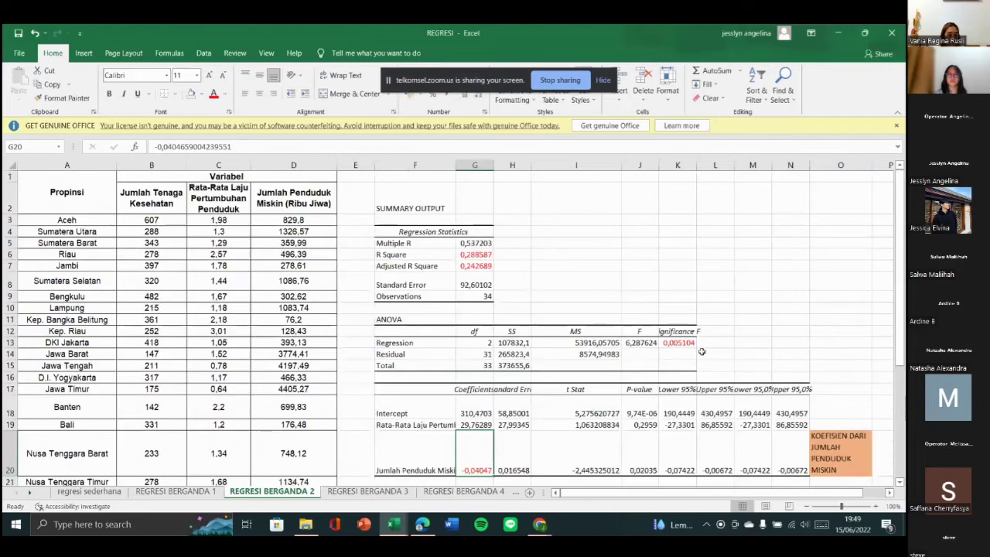
scroll(363, 387, "down", 2)
- Show the REGRESI BERGANDA 3 sheet and review its data headings, regression output and the question in F25
left_click(364, 492)
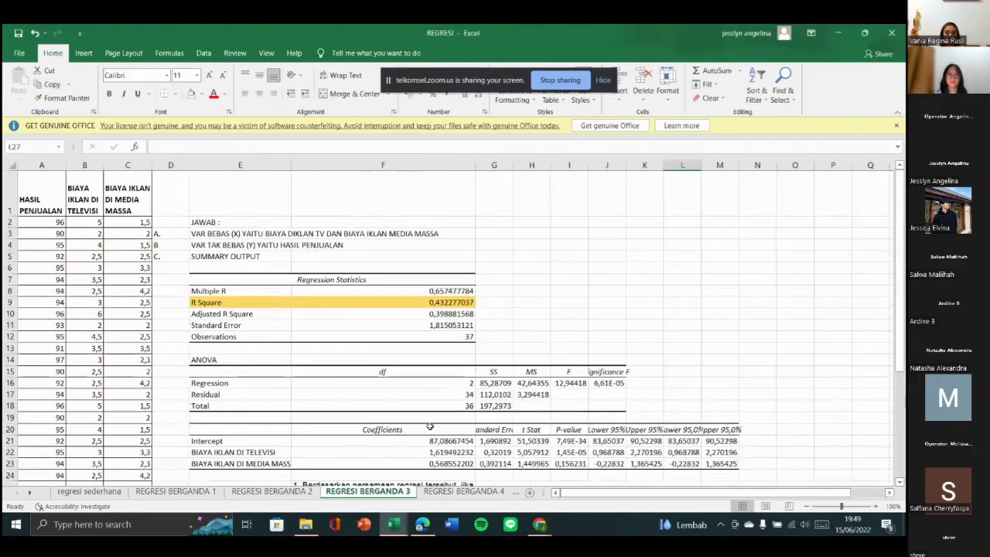
scroll(430, 427, "down", 2)
scroll(282, 457, "up", 2)
scroll(263, 448, "down", 2)
scroll(263, 448, "up", 2)
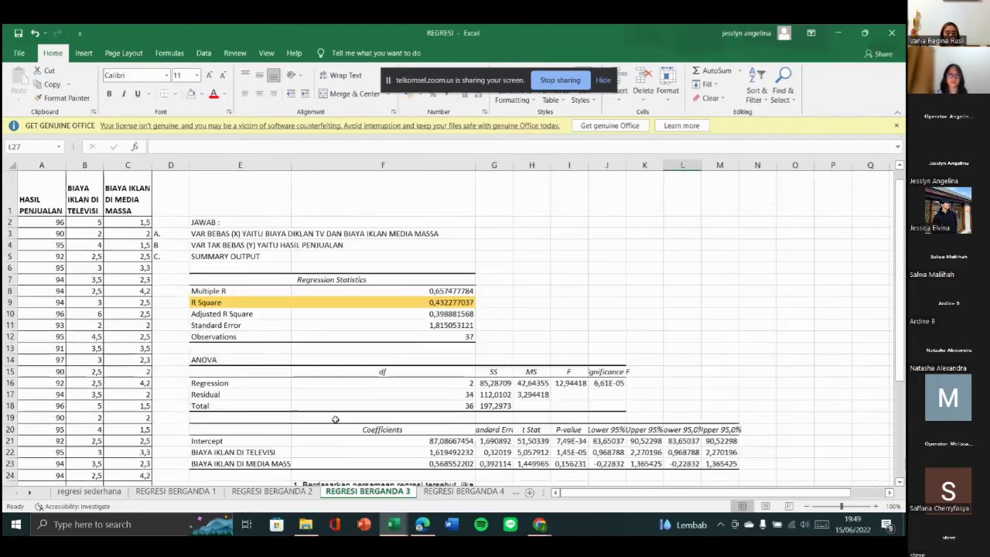
scroll(232, 437, "down", 2)
left_click(456, 404)
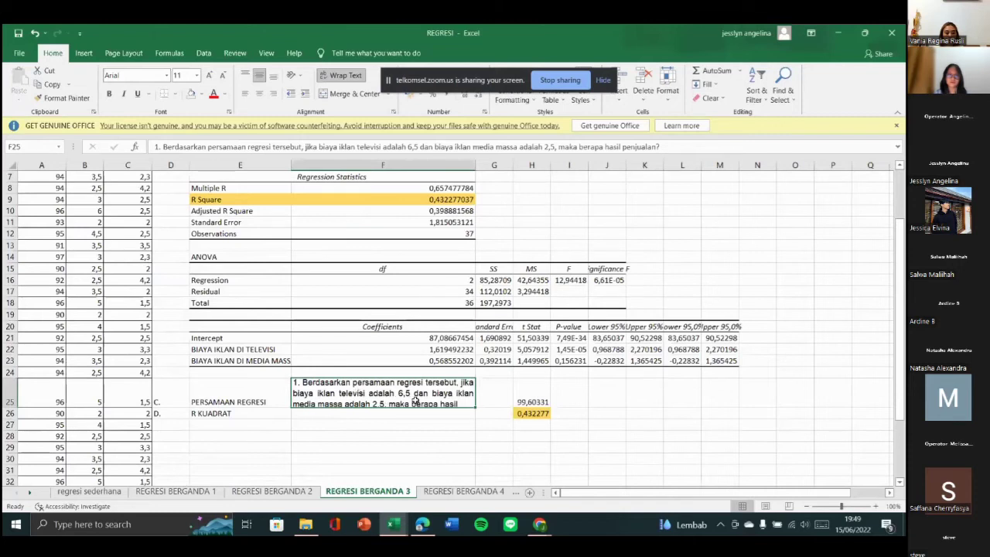
scroll(481, 400, "up", 1)
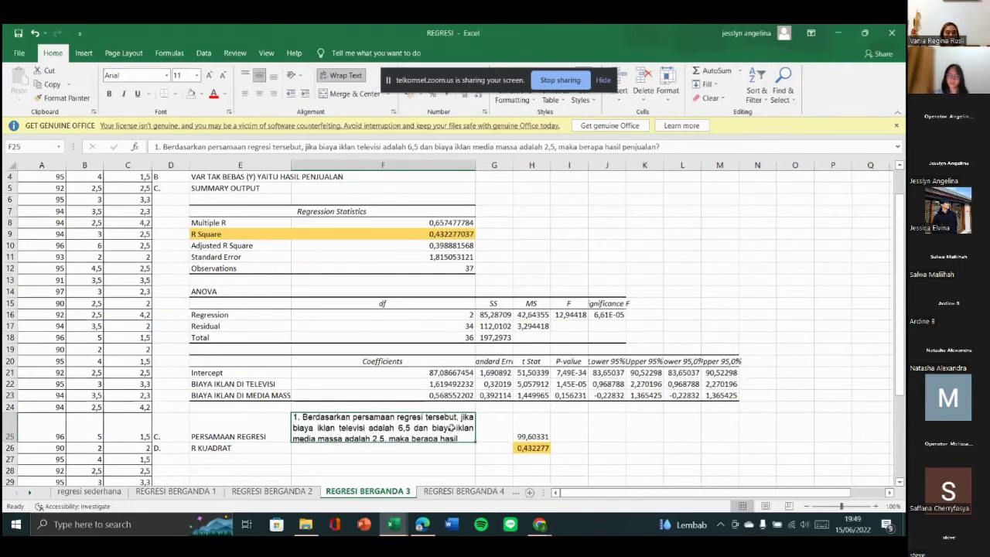
scroll(157, 378, "up", 1)
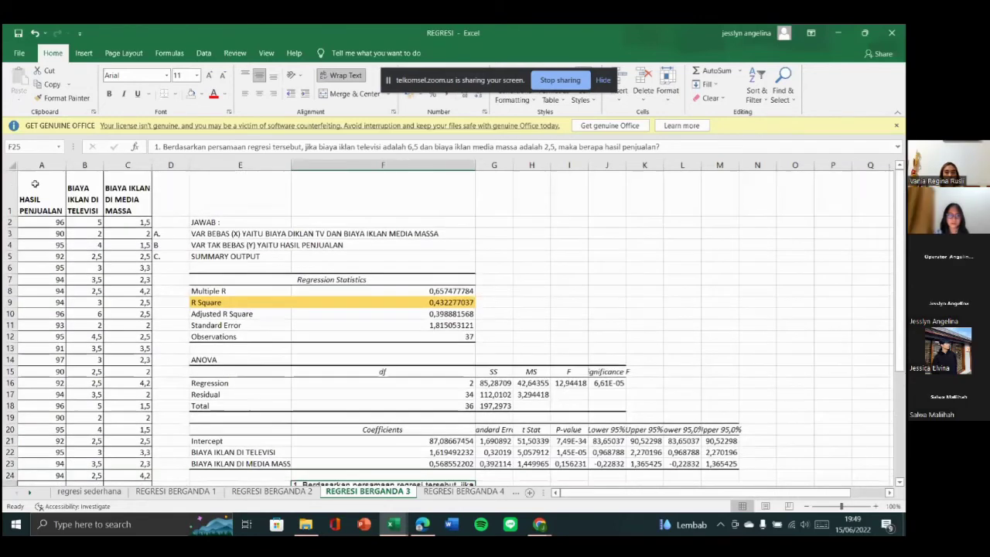
key("ctrl+Home")
double_click(10, 183)
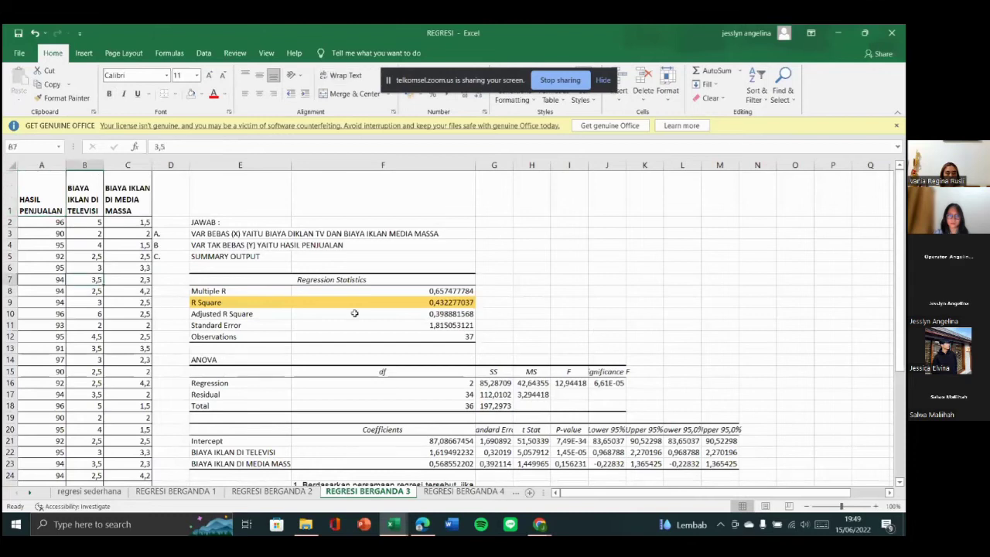
- Read the F25 question on hasil penjualan for biaya iklan televisi 6,5 and media massa 2,5, leaving its text unedited
scroll(379, 325, "down", 3)
double_click(402, 364)
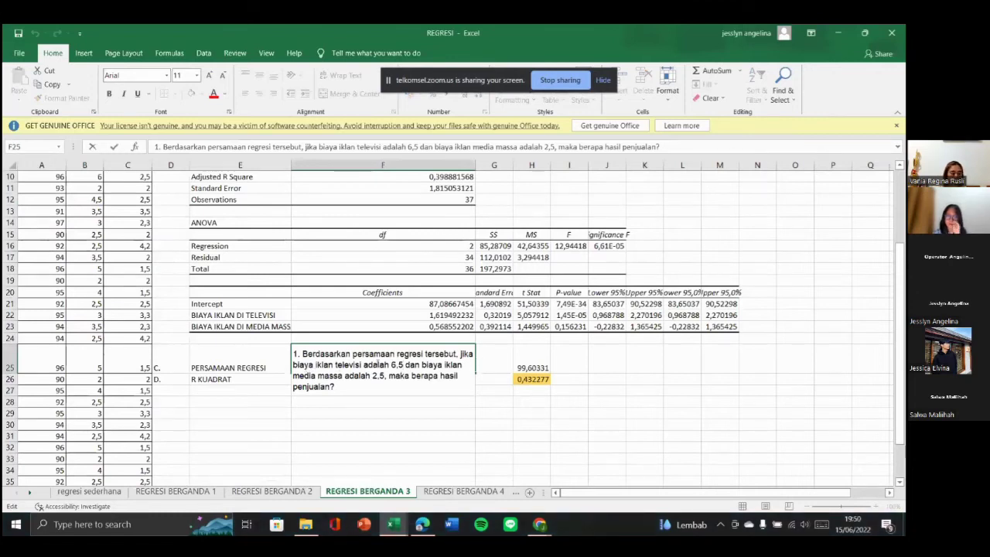
left_click_drag(408, 365, 331, 365)
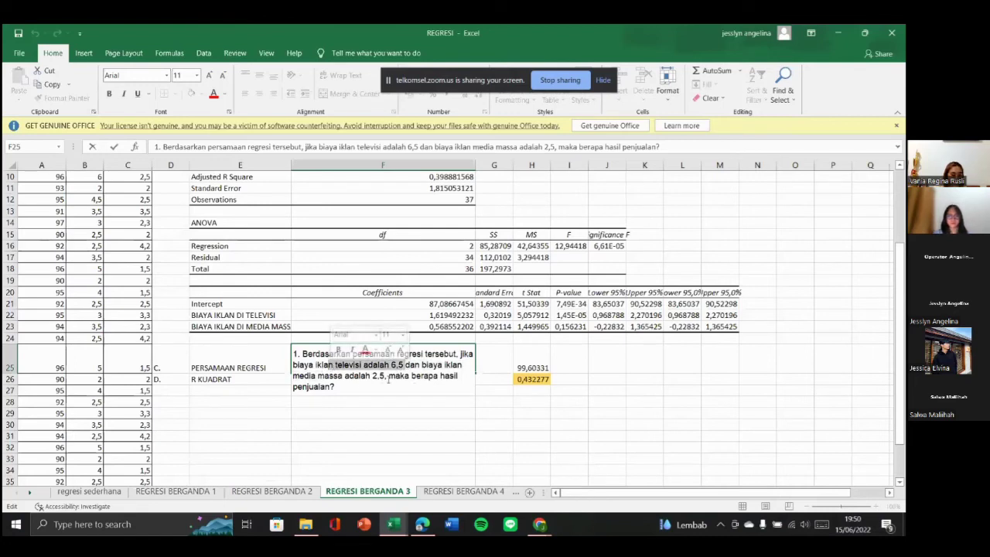
left_click(382, 376)
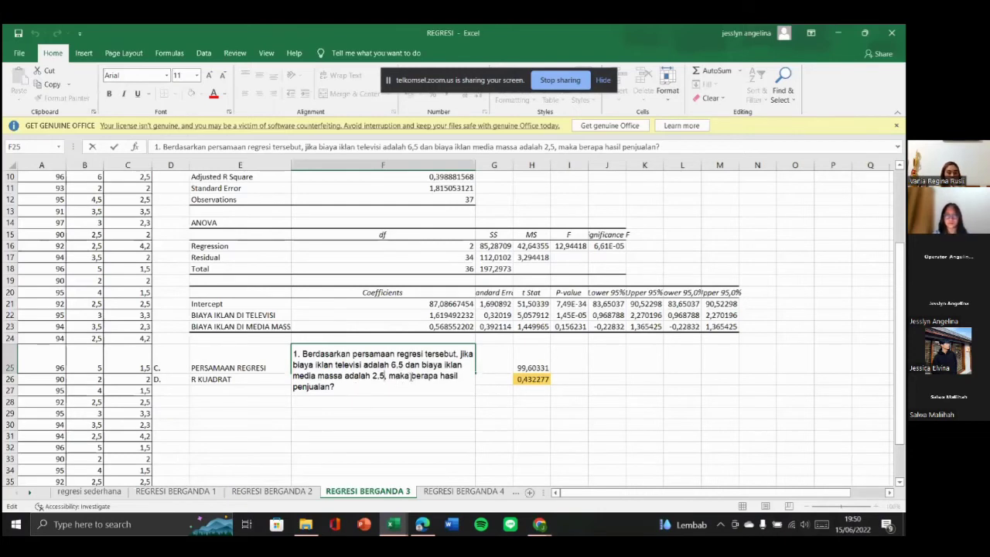
left_click_drag(411, 375, 334, 387)
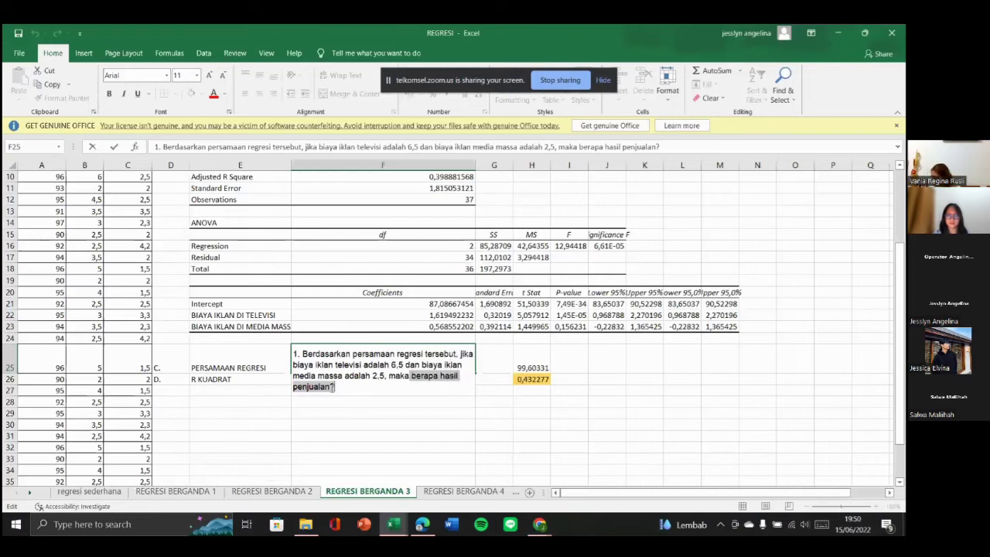
scroll(542, 390, "up", 1)
left_click(579, 399)
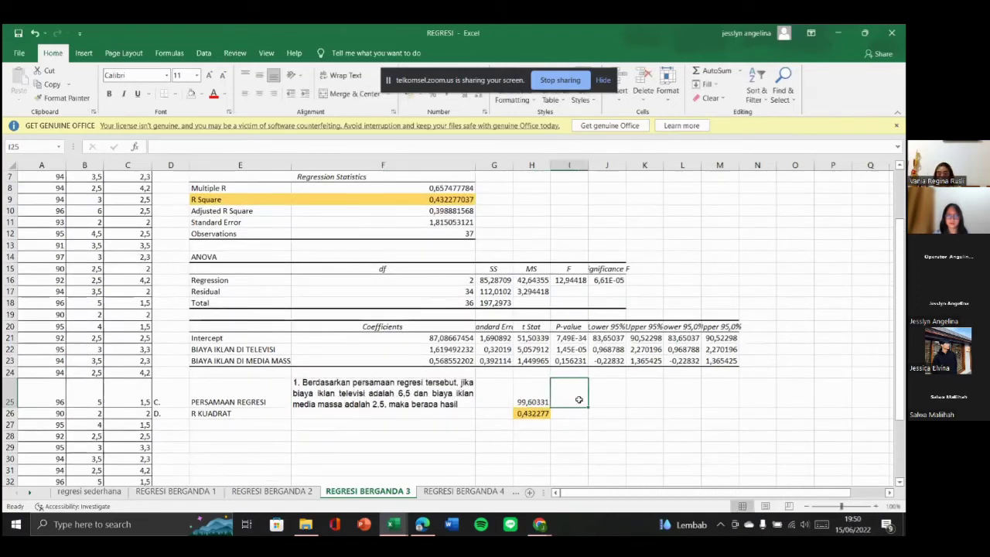
- Examine the coefficients of Intercept, Biaya Iklan di Televisi and Biaya Iklan di Media Massa
scroll(579, 399, "up", 2)
scroll(541, 391, "down", 3)
scroll(480, 379, "up", 2)
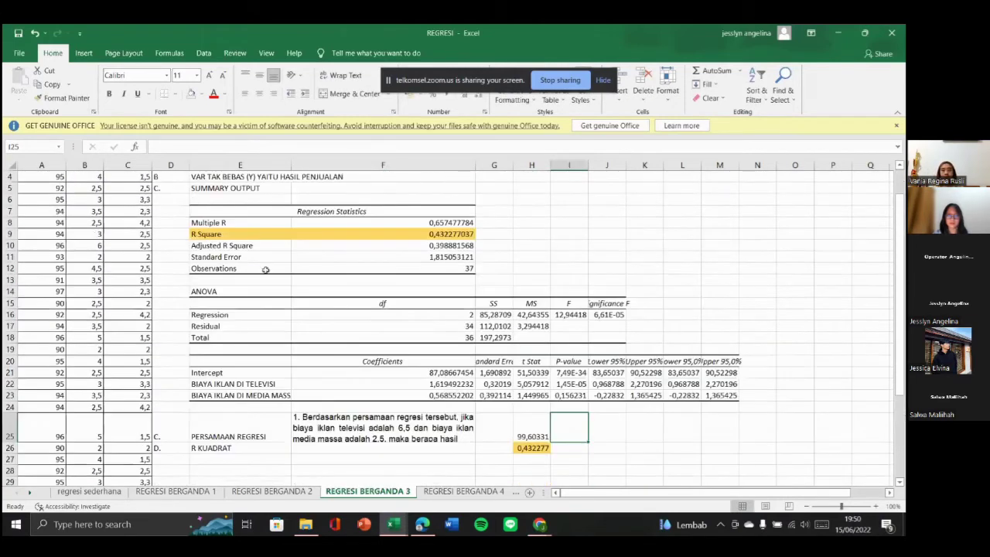
left_click(438, 372)
left_click(428, 385)
left_click(426, 396)
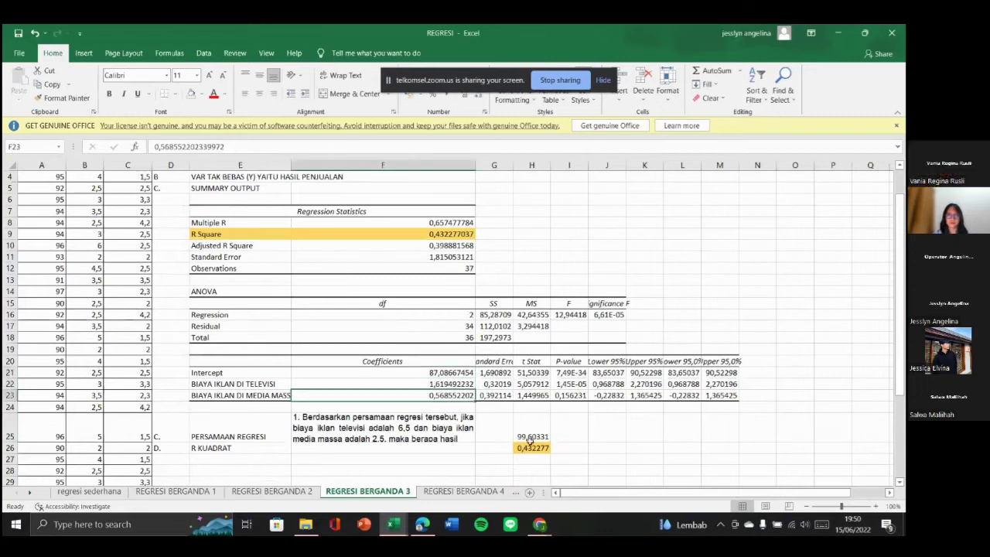
- Inspect the sales prediction formula in H25 and match the R KUADRAT answer with R Square in the summary output
double_click(529, 427)
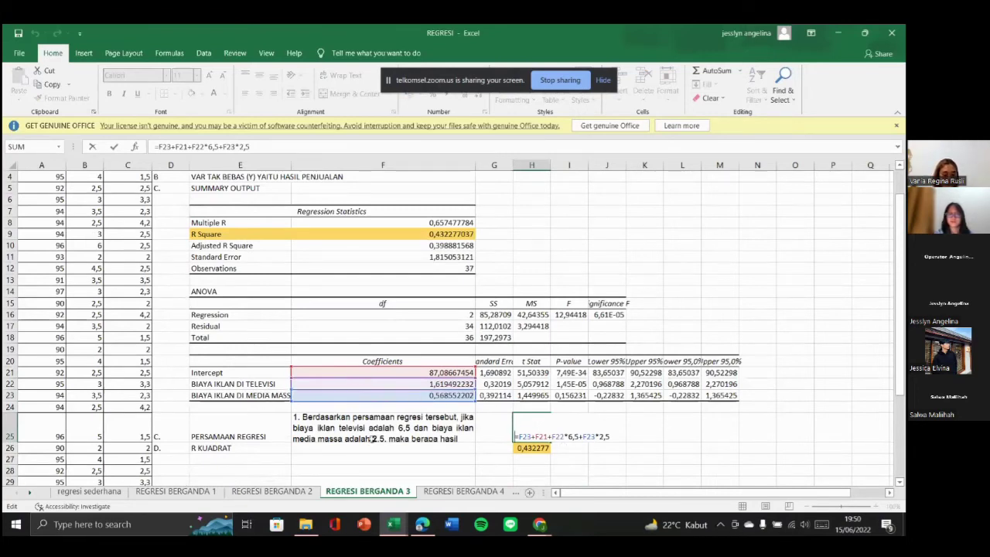
key("Return")
left_click(533, 433)
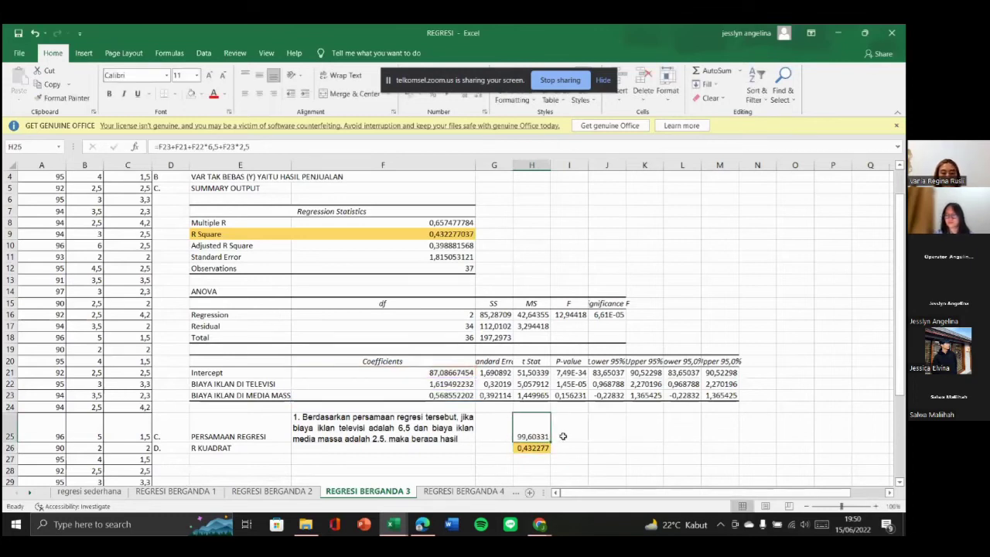
left_click(246, 452)
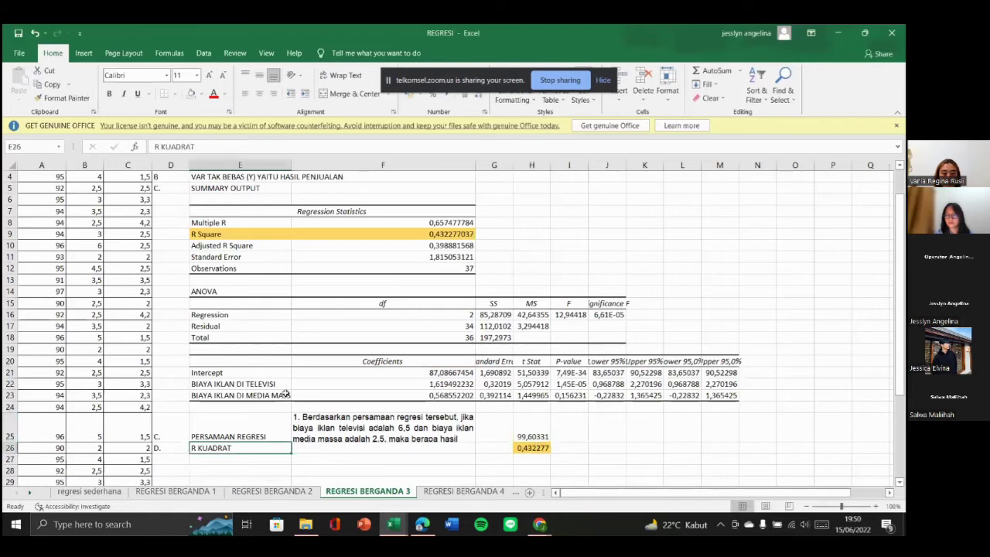
left_click(455, 239)
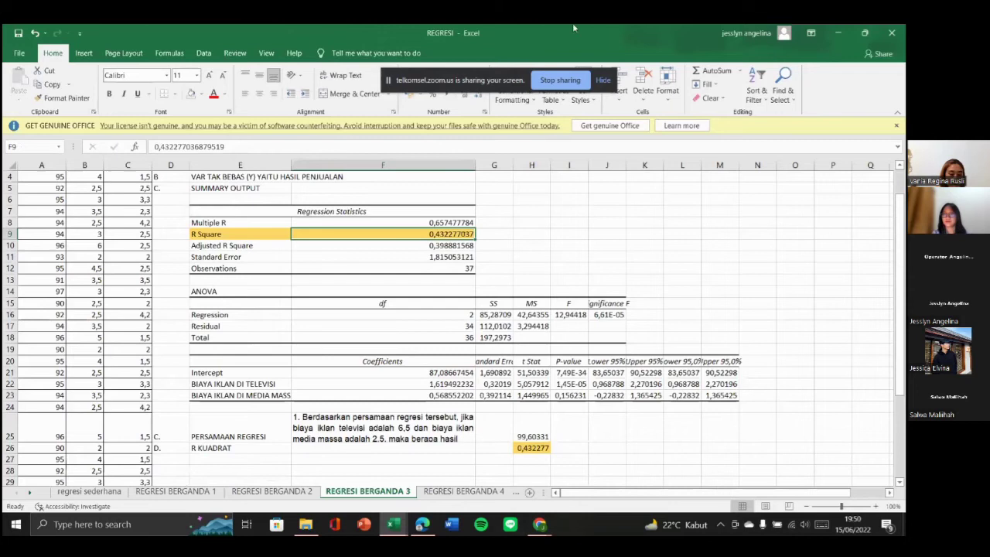
- Switch to the Minggu 14 document in Chrome and find question 3 about television and mass media advertising costs
mouse_move(539, 524)
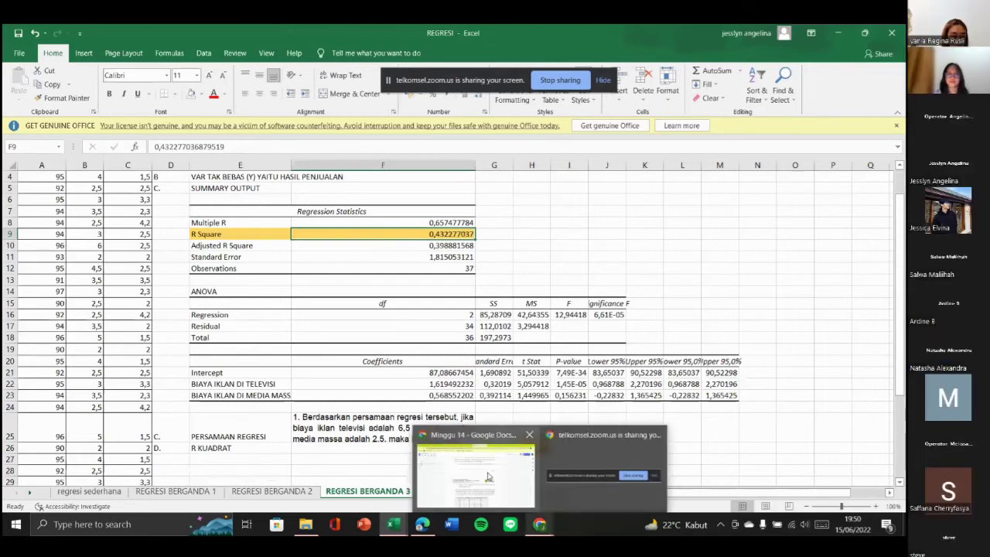
left_click(474, 465)
scroll(390, 338, "up", 4)
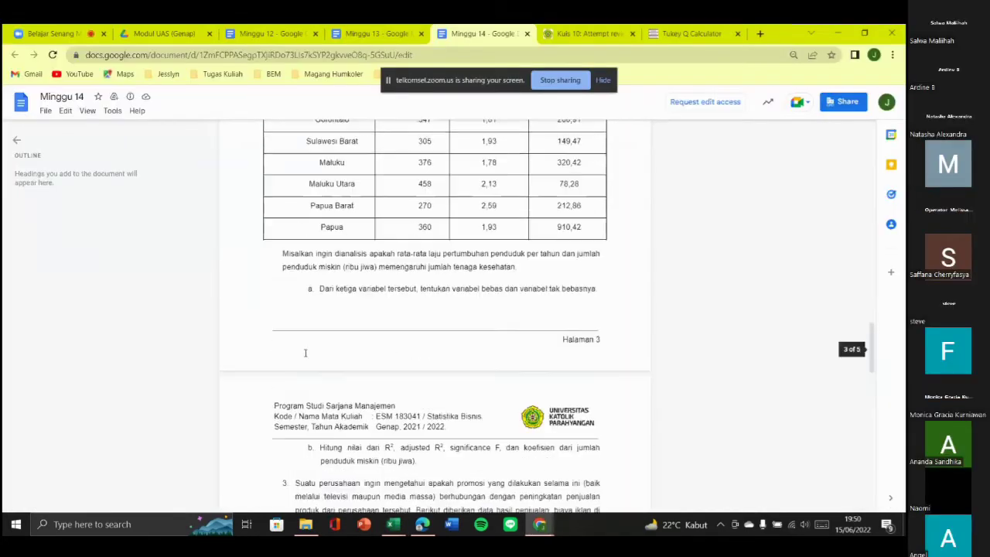
scroll(390, 337, "up", 4)
scroll(390, 337, "down", 4)
scroll(379, 356, "up", 4)
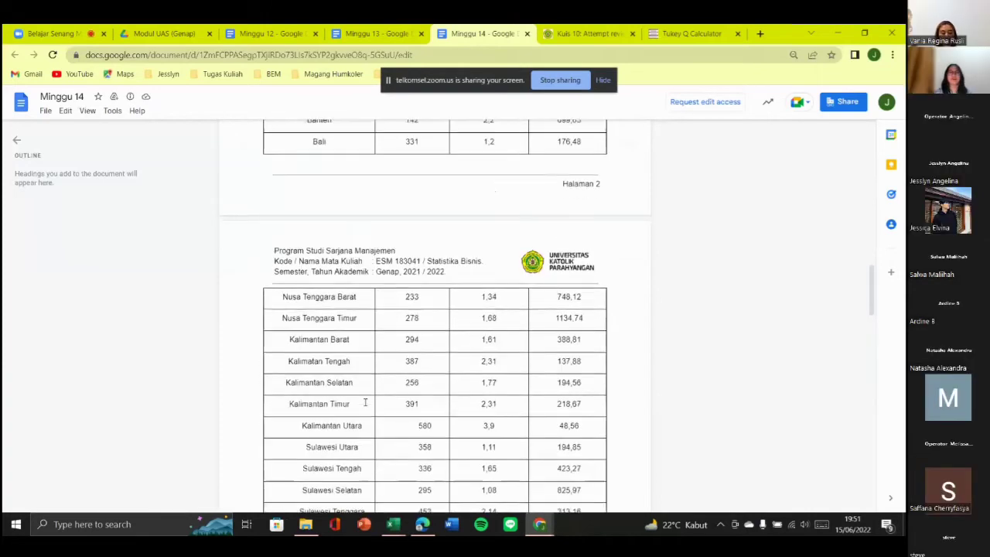
scroll(369, 382, "down", 7)
scroll(370, 381, "down", 5)
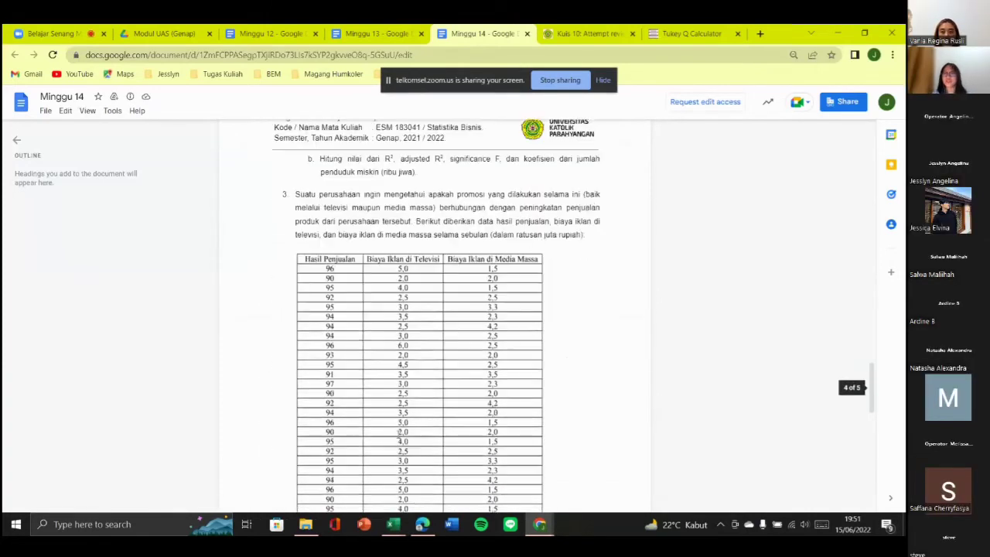
- Look back over questions 1 and 2 and their data tables in the Minggu 14 document, and stop sharing the screen
scroll(402, 385, "up", 15)
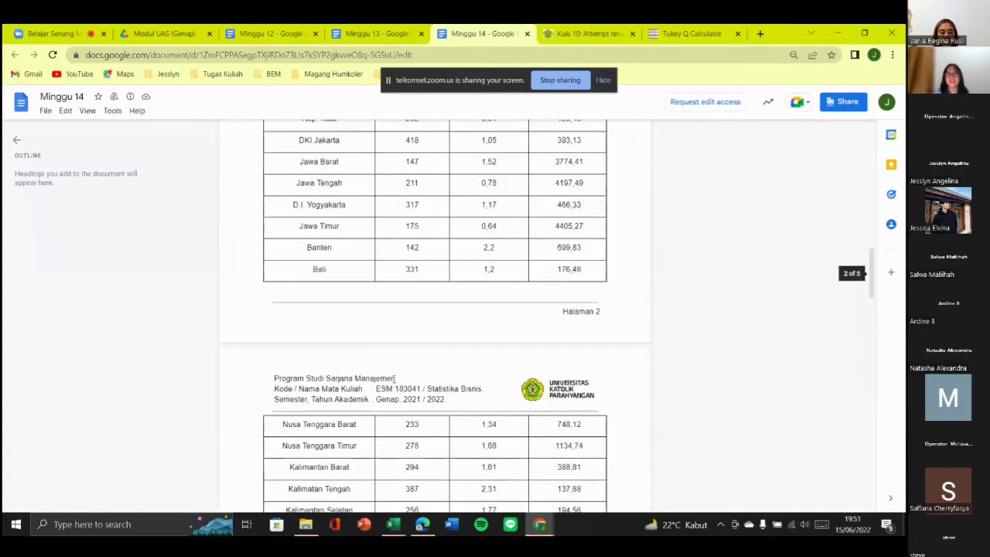
scroll(486, 457, "up", 10)
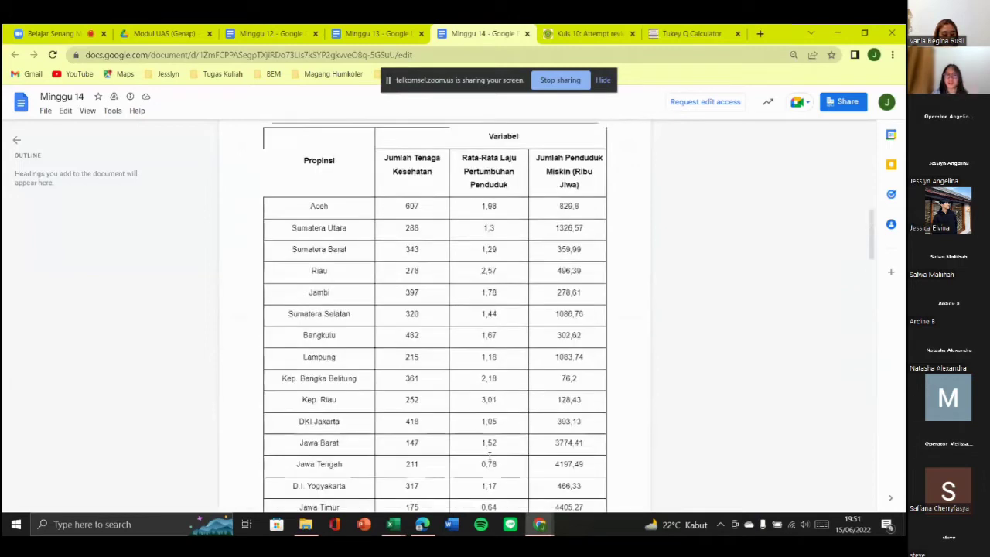
scroll(484, 461, "up", 1)
scroll(475, 454, "down", 2)
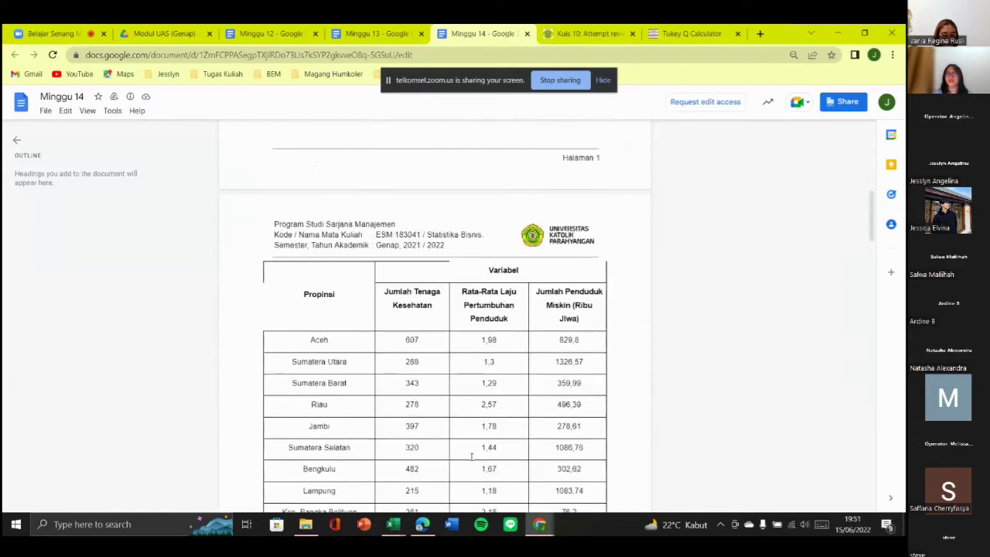
scroll(469, 457, "up", 2)
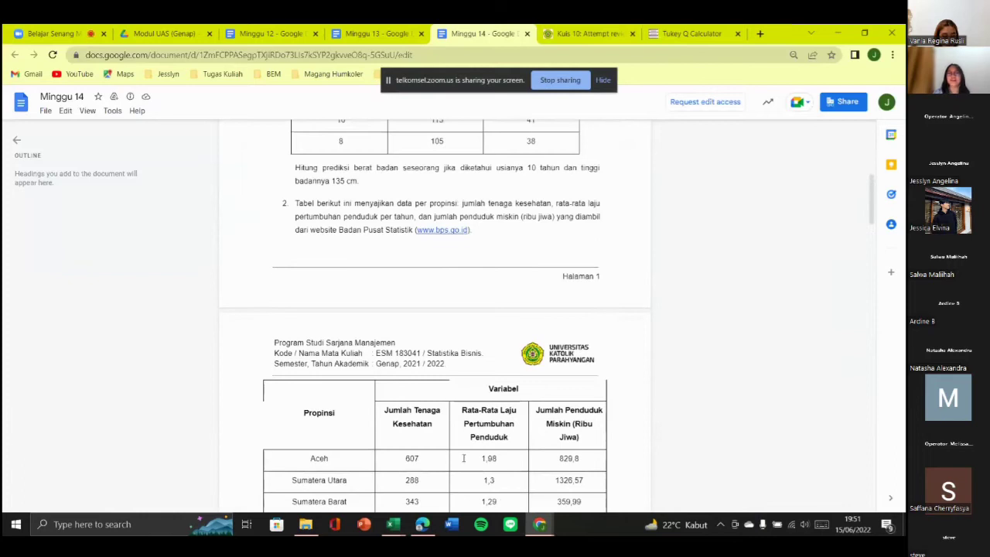
scroll(462, 460, "up", 1)
scroll(458, 463, "up", 2)
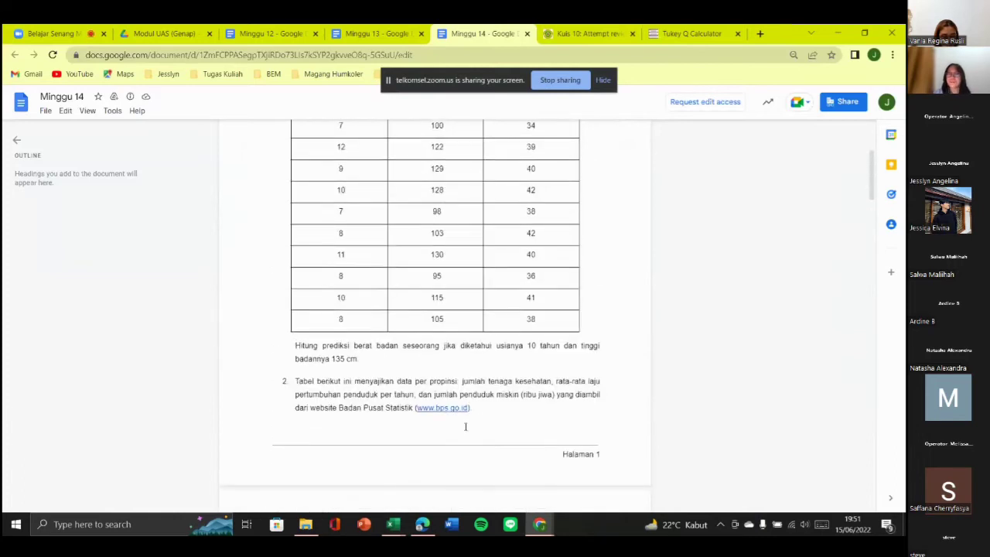
scroll(476, 433, "up", 4)
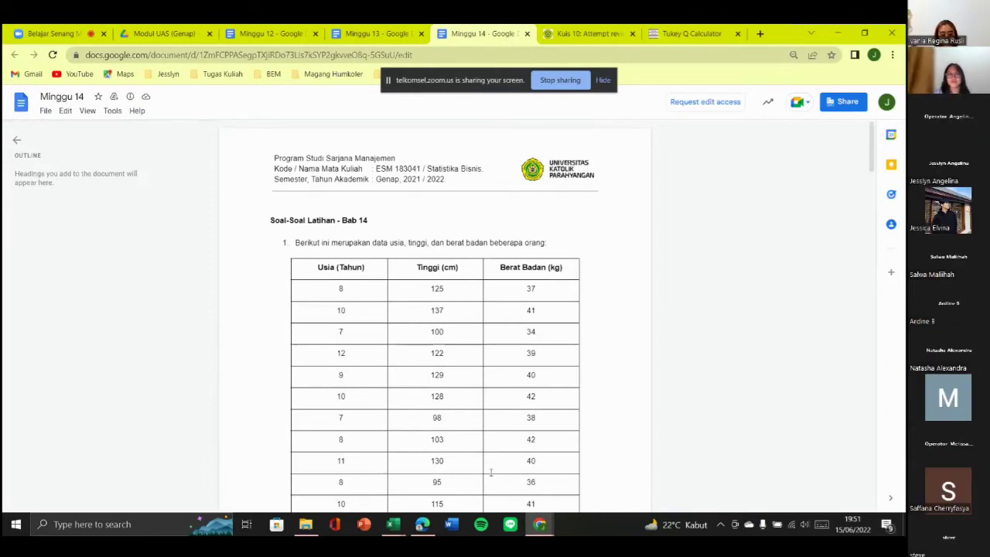
scroll(393, 397, "down", 3)
scroll(401, 388, "up", 2)
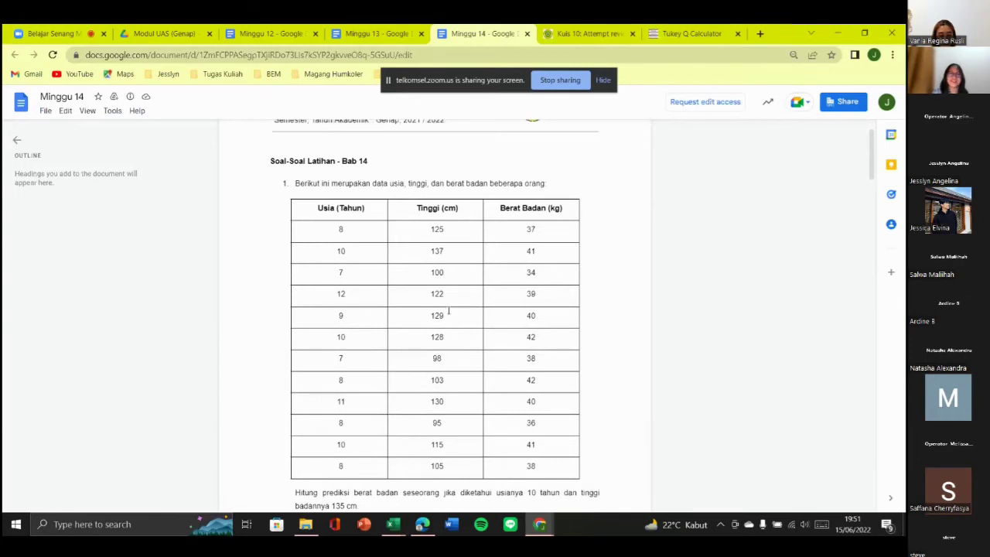
scroll(409, 316, "down", 10)
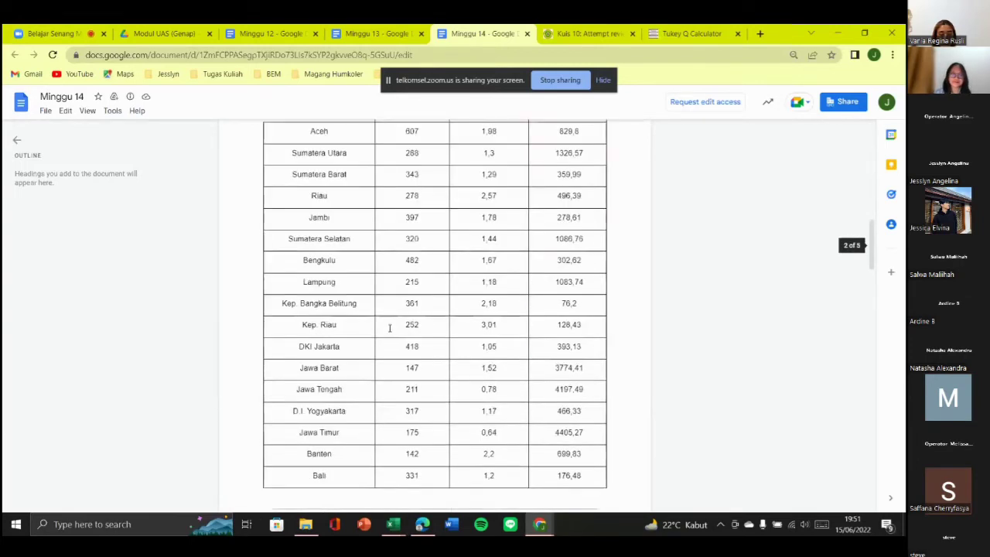
left_click(561, 81)
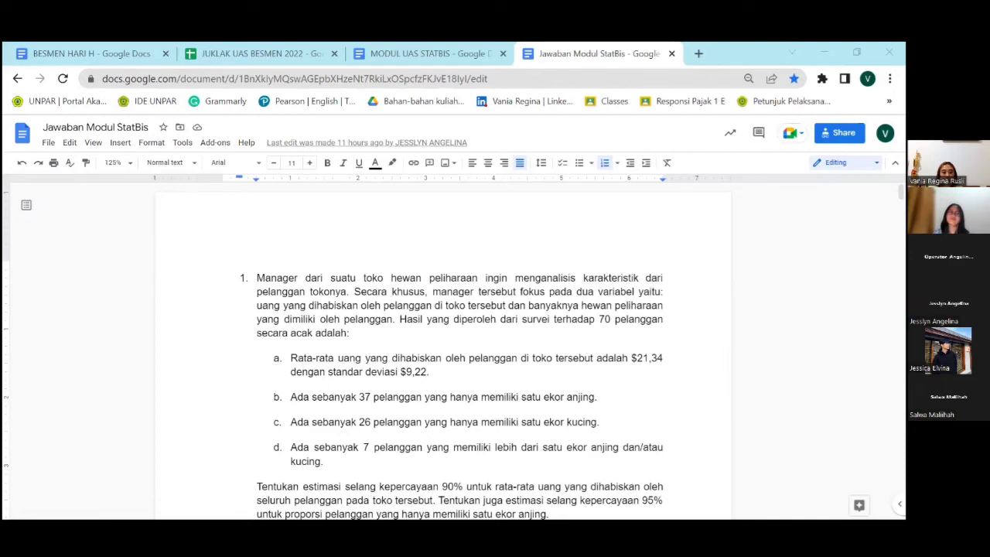
- Colour the phrase "uang yang dihabiskan oleh pelanggan di toko" red in question 1 of Jawaban Modul StatBis
scroll(391, 401, "down", 1)
scroll(294, 305, "up", 1)
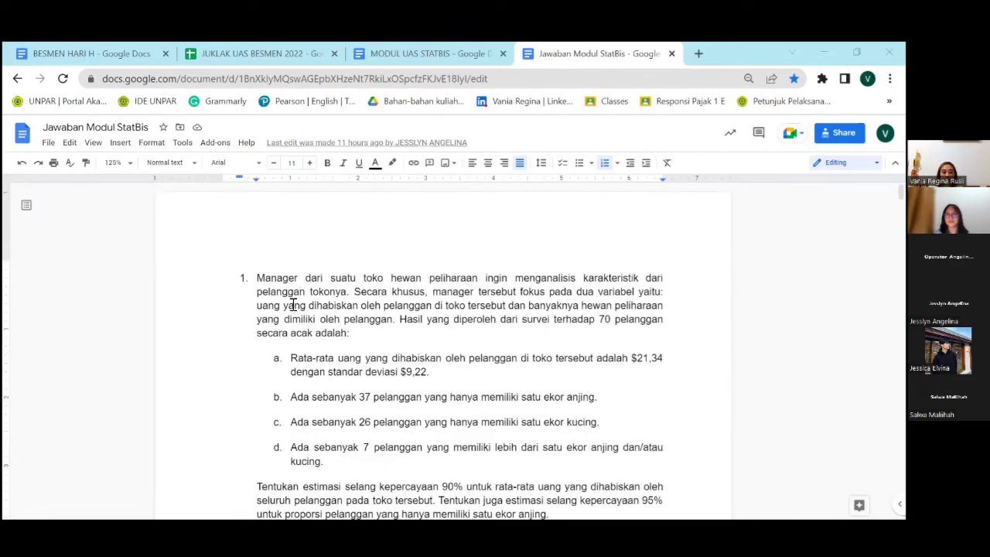
left_click(286, 287)
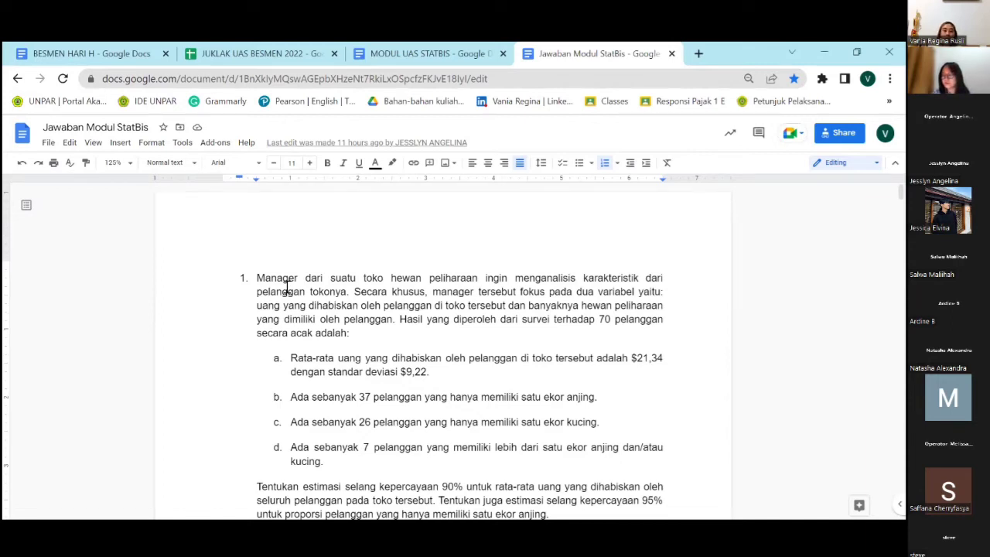
scroll(456, 305, "down", 3)
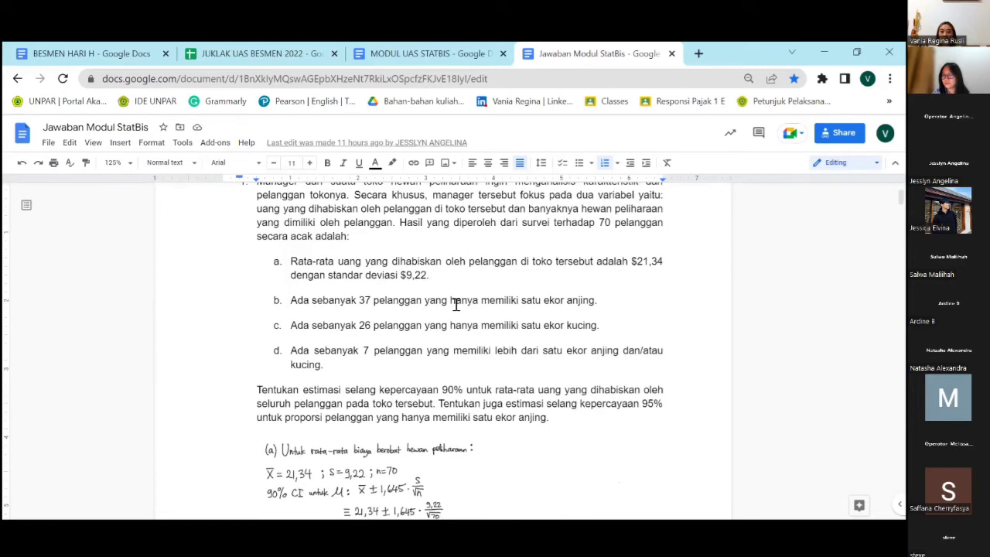
scroll(456, 305, "up", 2)
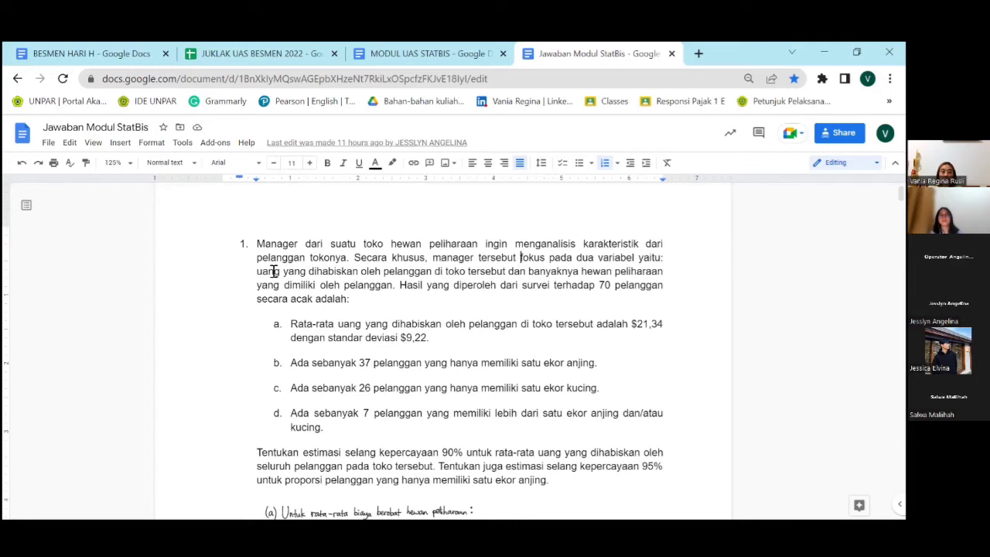
left_click_drag(254, 271, 466, 276)
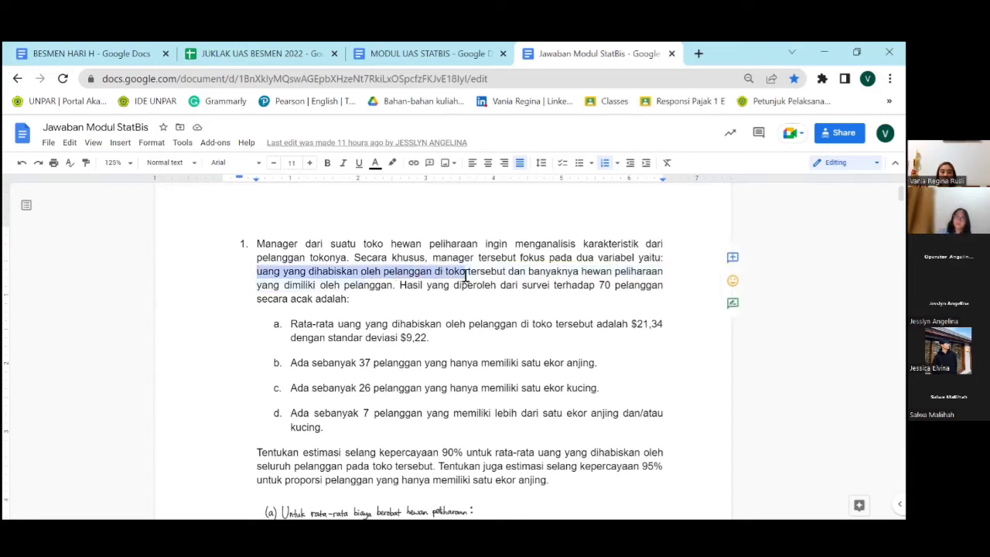
left_click(374, 165)
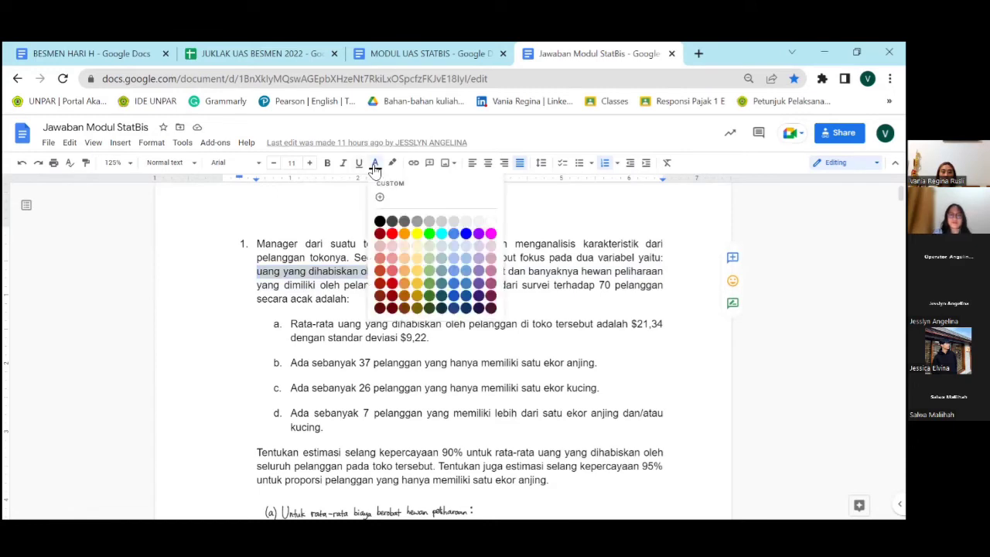
left_click(391, 233)
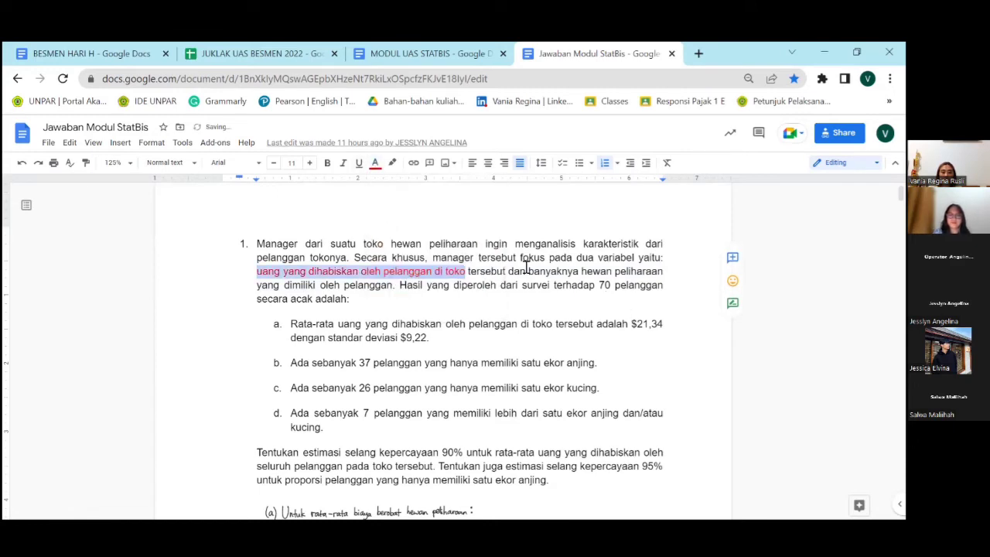